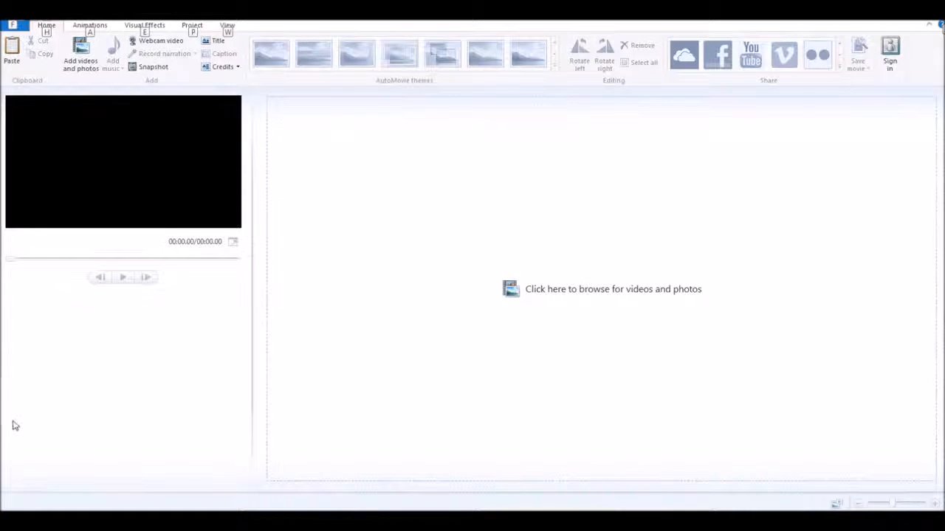
# - Add the 10-second intro video from the Desktop to the empty project
pyautogui.click(82, 428)
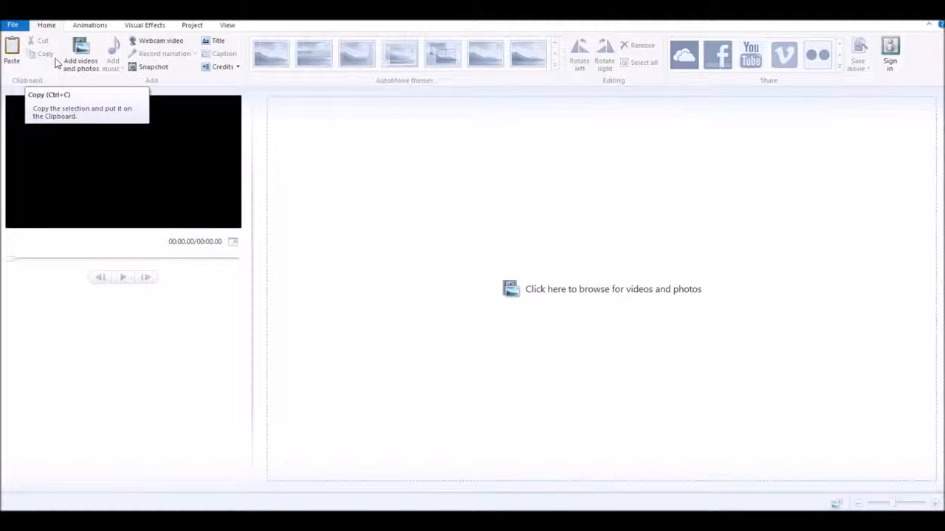
pyautogui.click(94, 63)
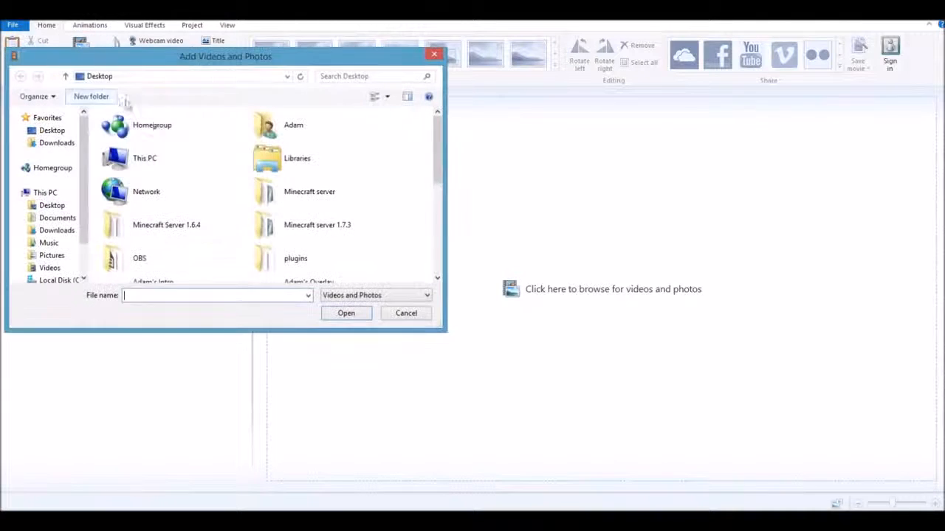
pyautogui.moveTo(437, 165); pyautogui.dragTo(436, 256)
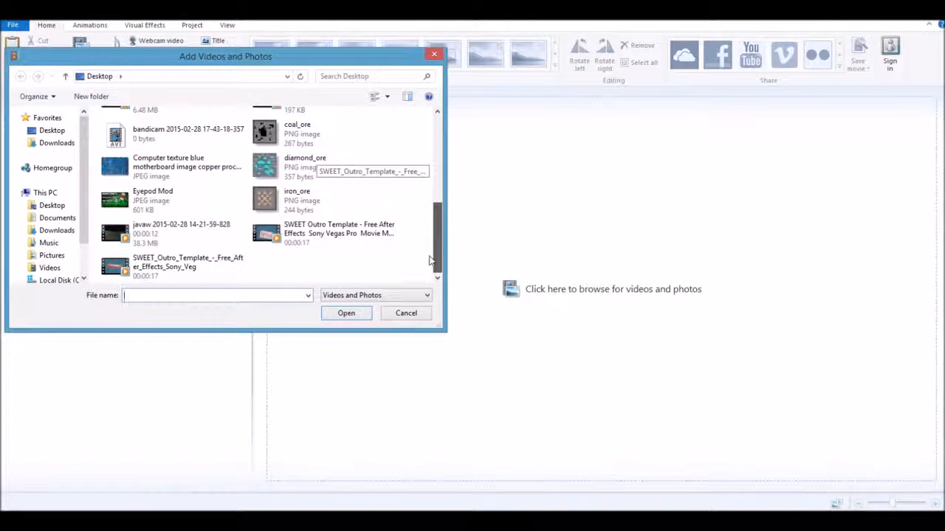
pyautogui.moveTo(431, 260); pyautogui.dragTo(432, 208)
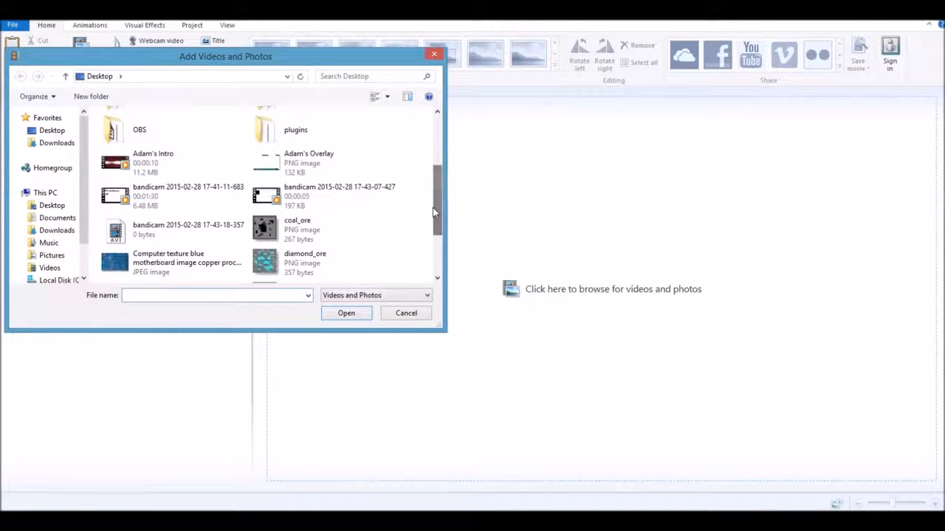
pyautogui.doubleClick(143, 170)
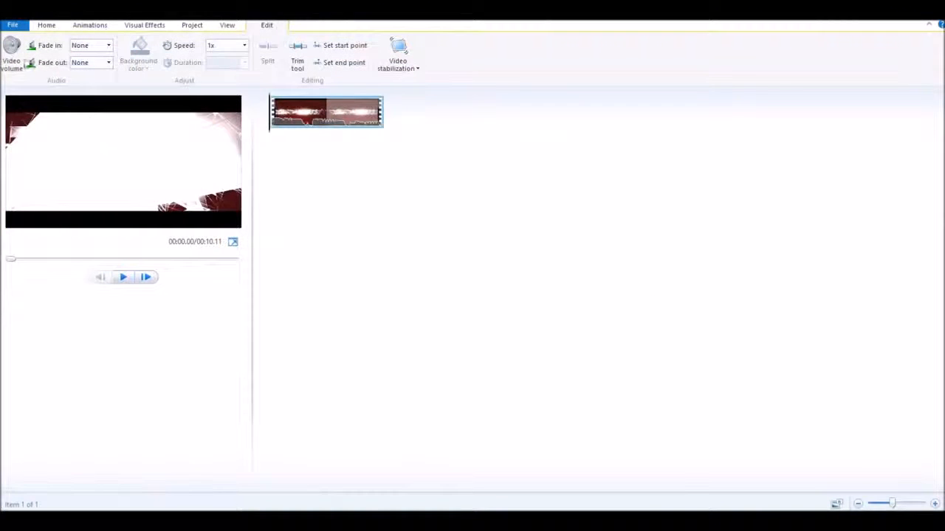
pyautogui.click(14, 26)
pyautogui.click(32, 72)
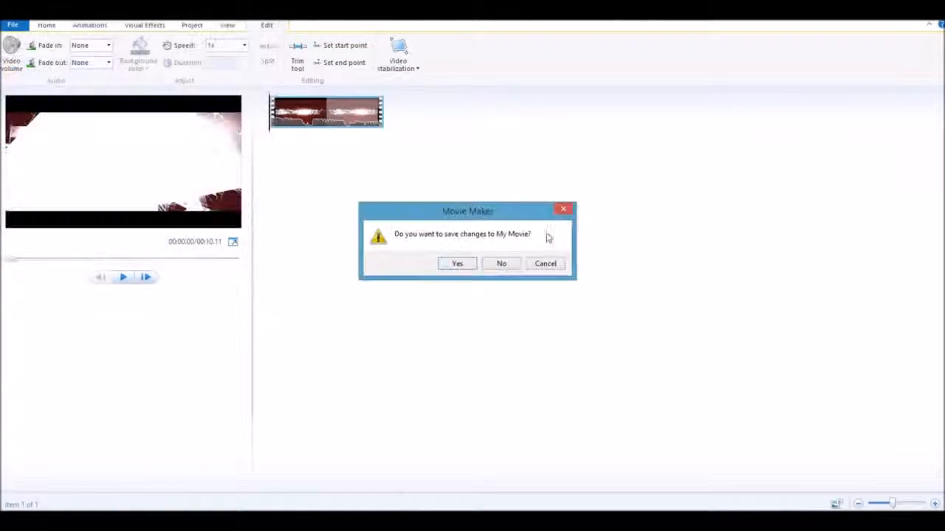
pyautogui.click(565, 209)
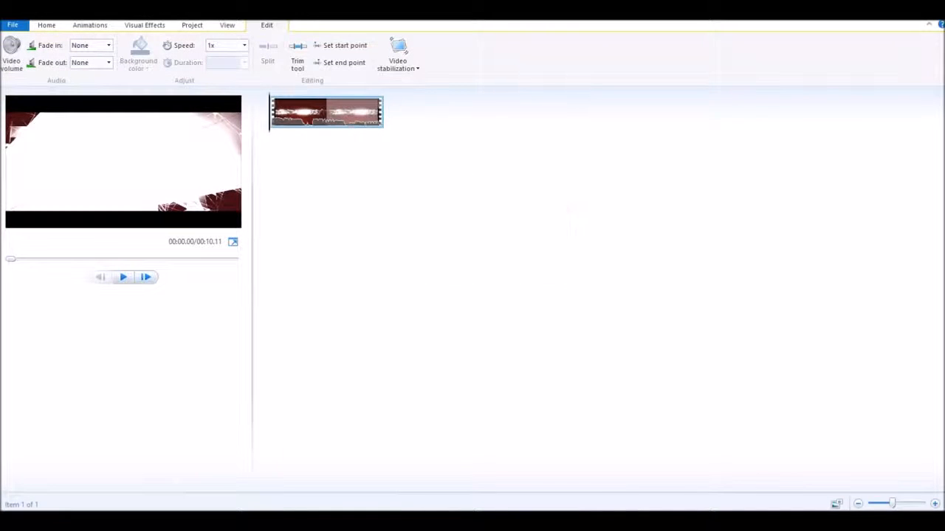
pyautogui.click(50, 28)
pyautogui.click(80, 56)
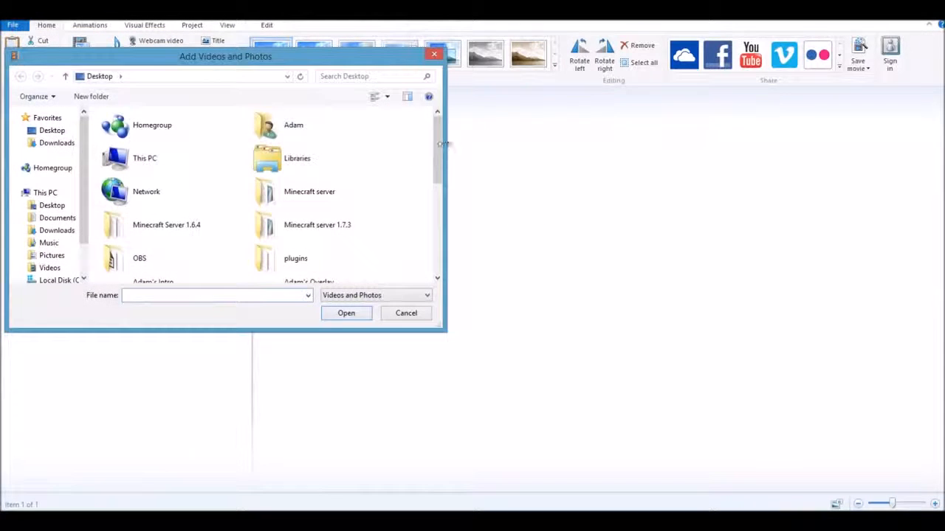
pyautogui.moveTo(438, 146); pyautogui.dragTo(443, 236)
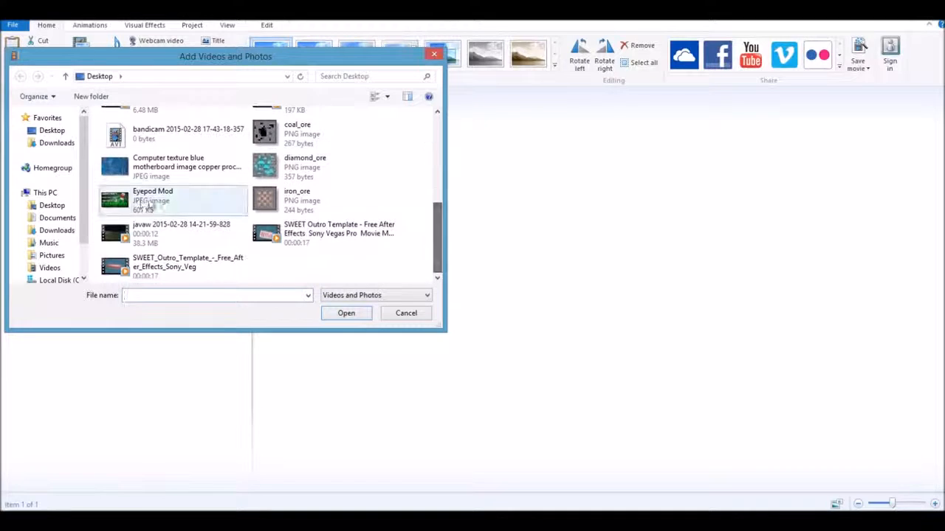
pyautogui.doubleClick(146, 231)
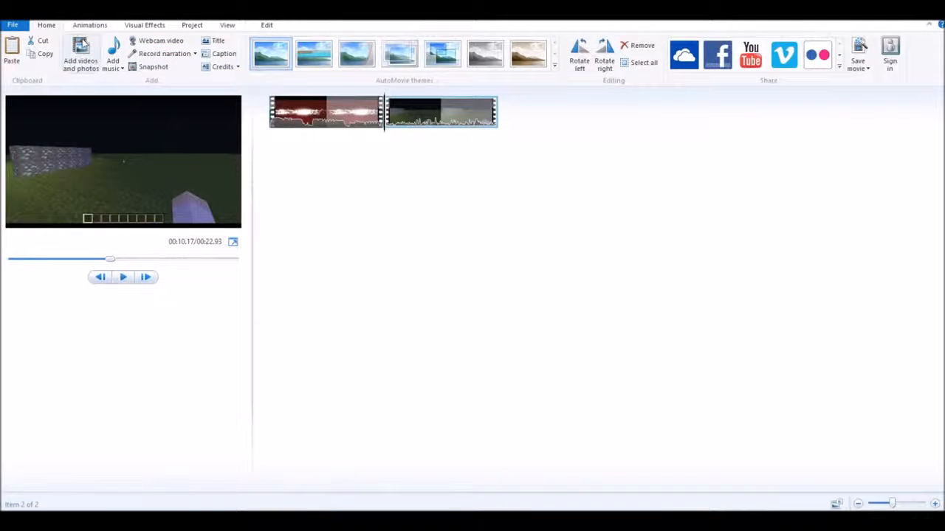
# - Add the SWEET Outro Template video from the Desktop as the last clip of the project
pyautogui.click(81, 52)
pyautogui.moveTo(437, 174); pyautogui.dragTo(431, 264)
pyautogui.doubleClick(351, 235)
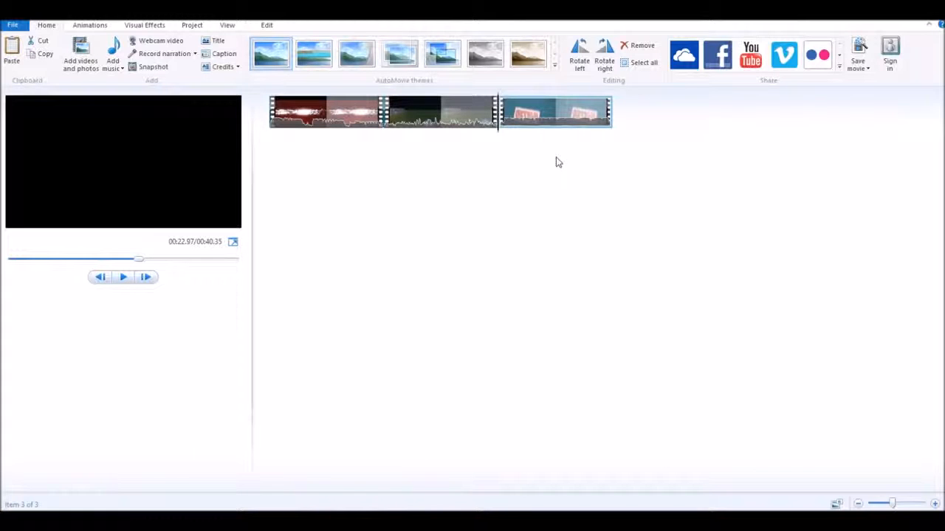
# - Lower the video volume of the intro clip
pyautogui.click(310, 112)
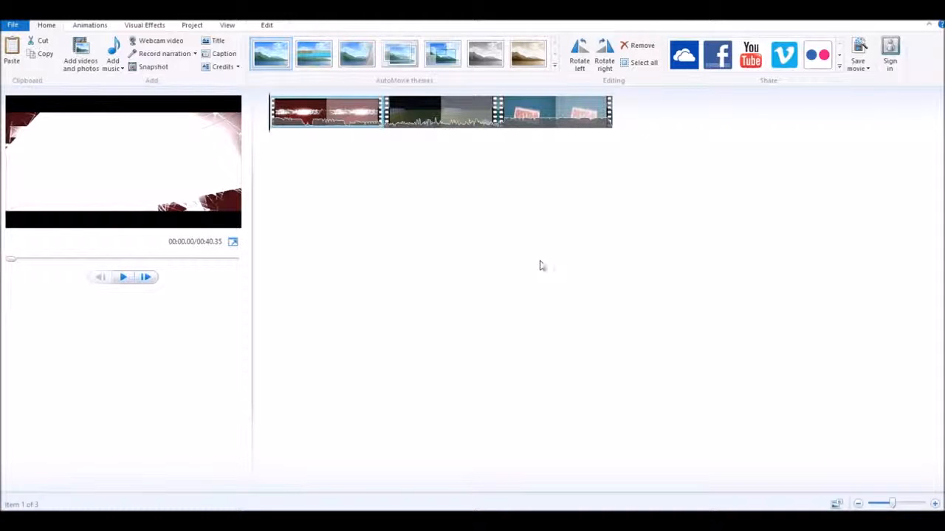
pyautogui.click(266, 28)
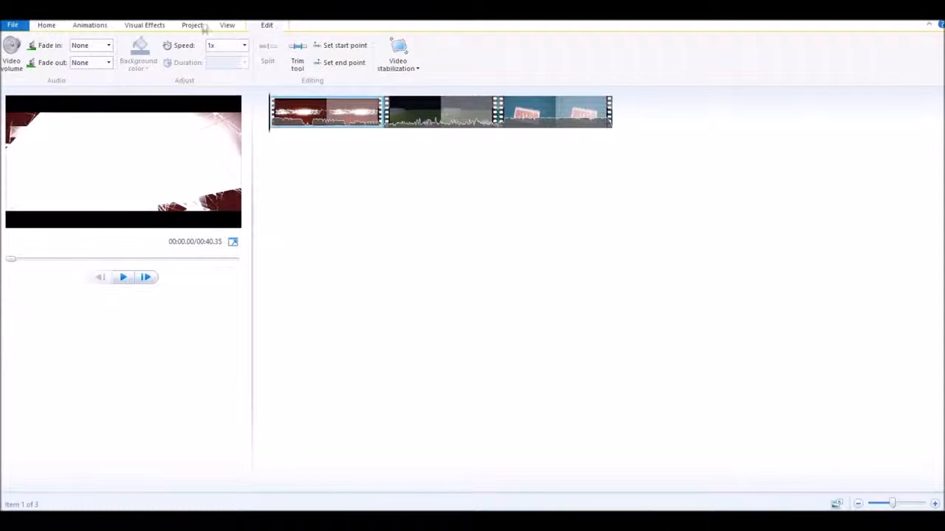
pyautogui.click(20, 58)
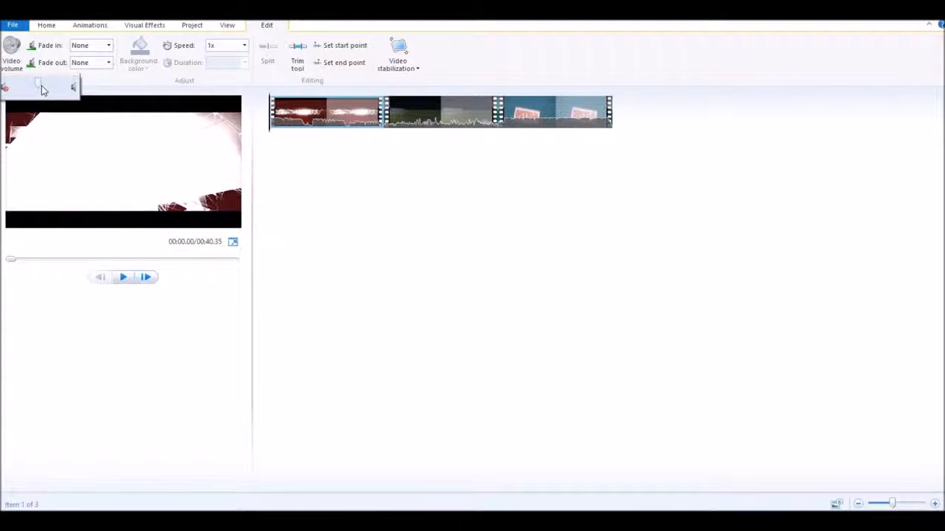
pyautogui.moveTo(41, 85); pyautogui.dragTo(6, 88)
# - Play parts of the intro clip and preview its cut to the gameplay clip
pyautogui.click(122, 278)
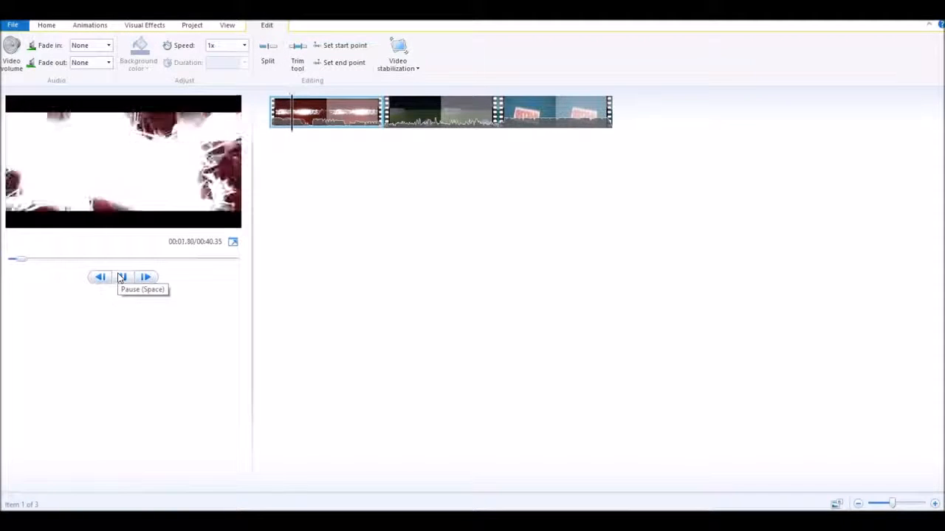
pyautogui.click(122, 277)
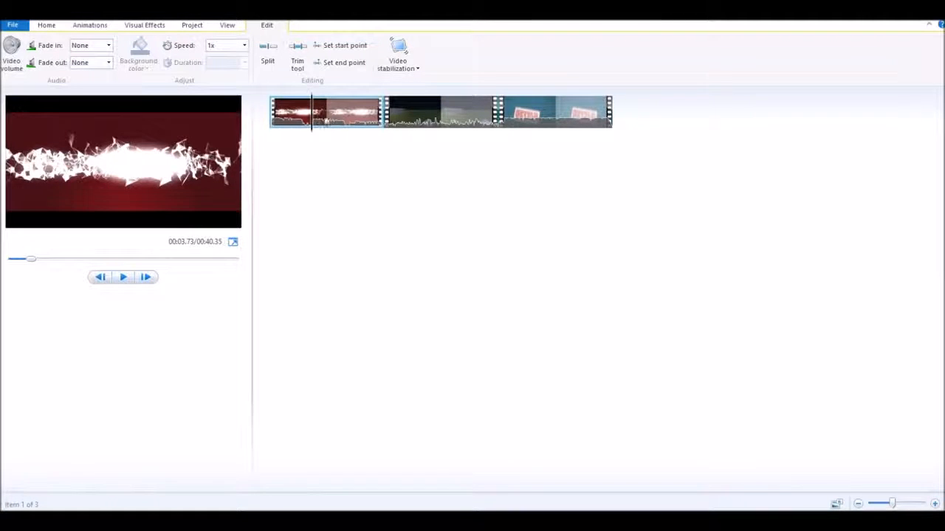
pyautogui.click(327, 120)
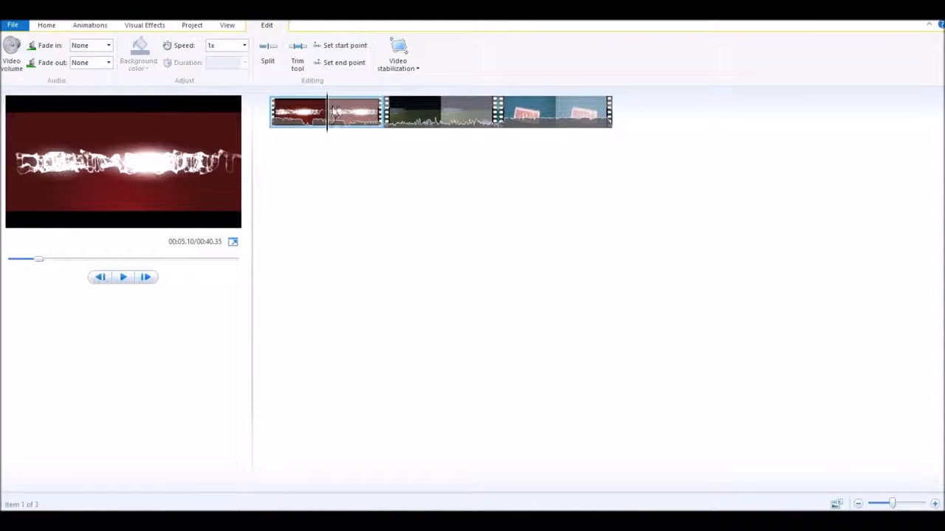
pyautogui.moveTo(327, 120); pyautogui.dragTo(364, 126)
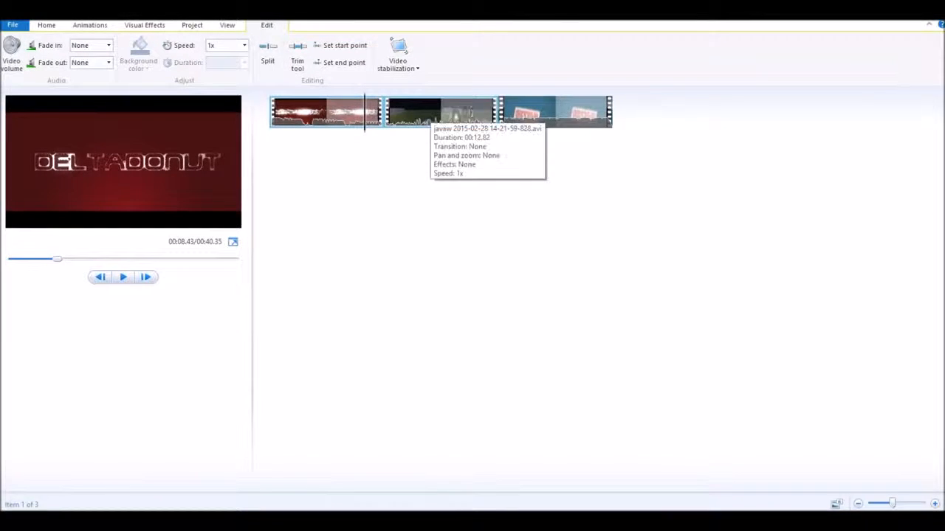
pyautogui.click(123, 281)
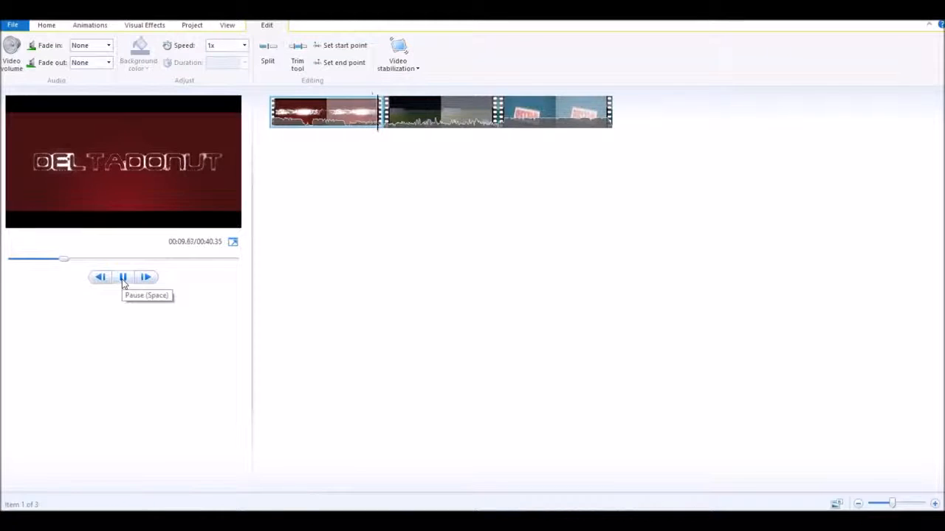
pyautogui.click(124, 281)
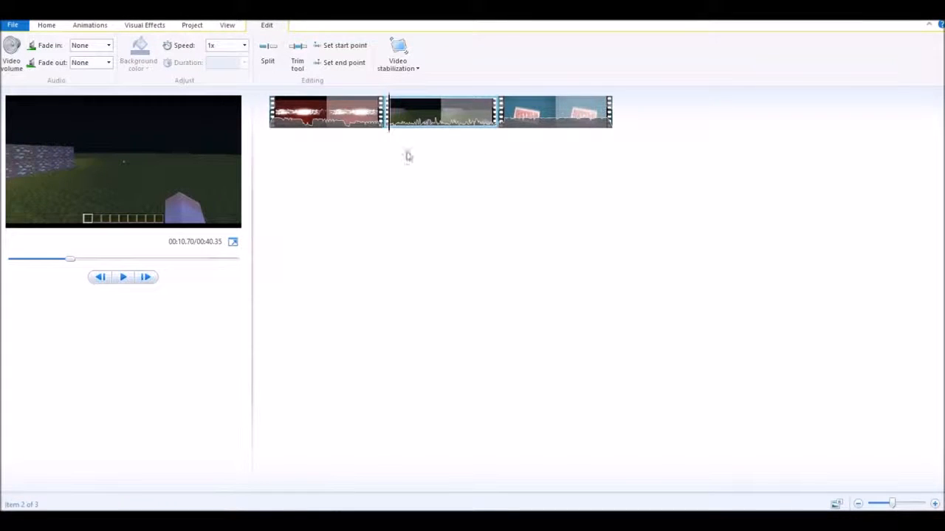
# - Apply the crossfade transition to the start of the gameplay clip
pyautogui.click(472, 124)
pyautogui.click(85, 25)
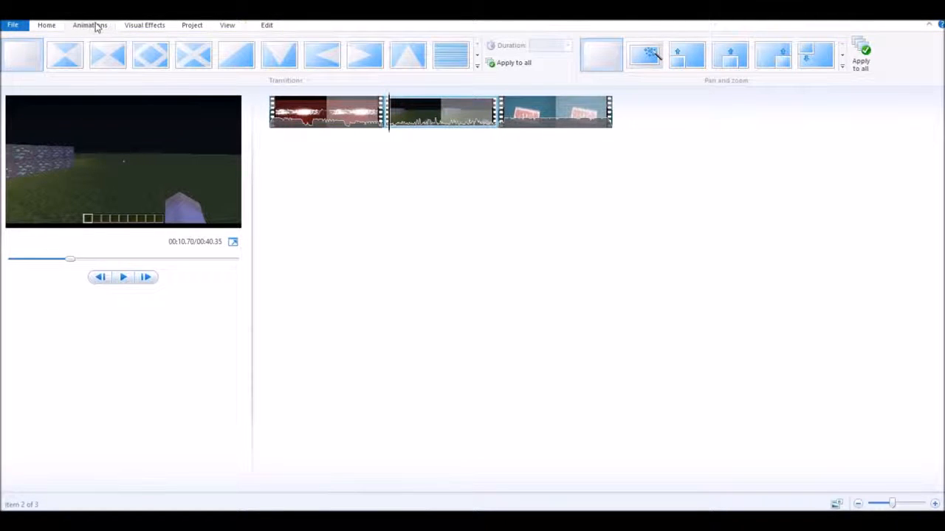
pyautogui.click(477, 65)
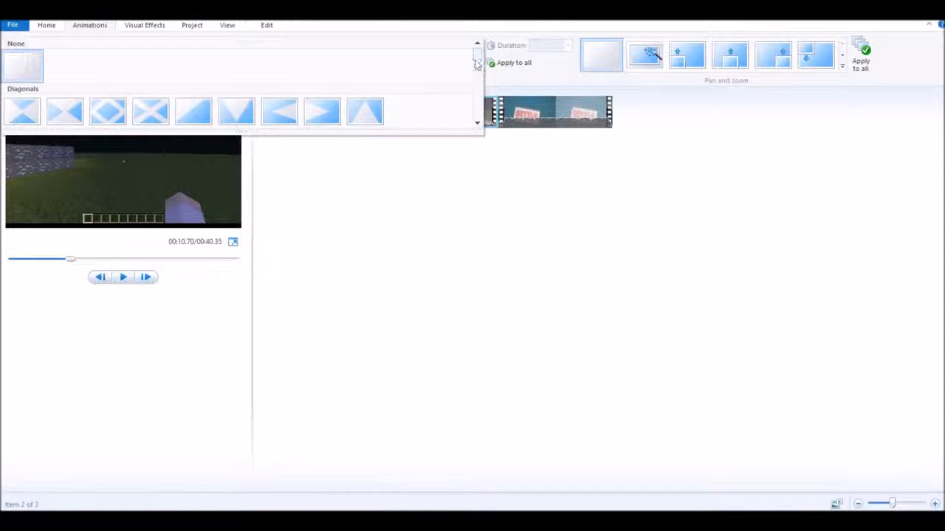
pyautogui.scroll(-3, 460, 49)
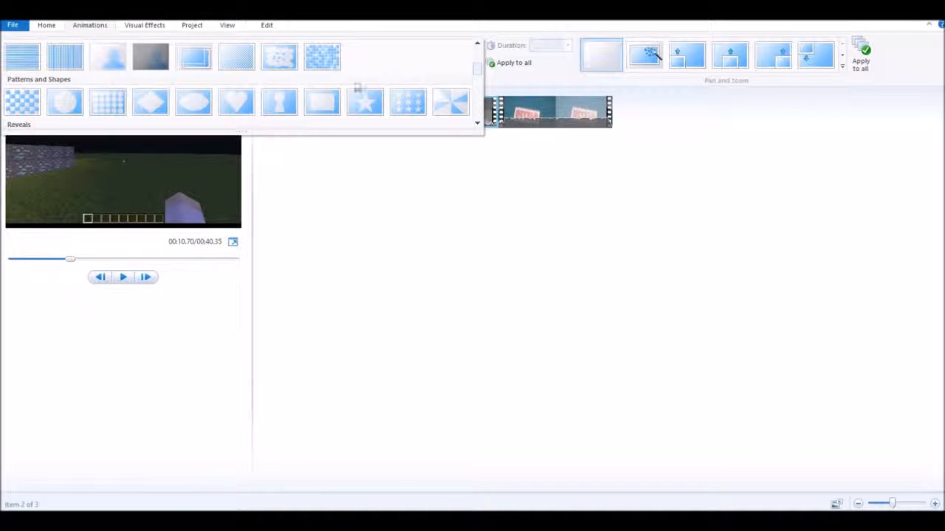
pyautogui.click(203, 65)
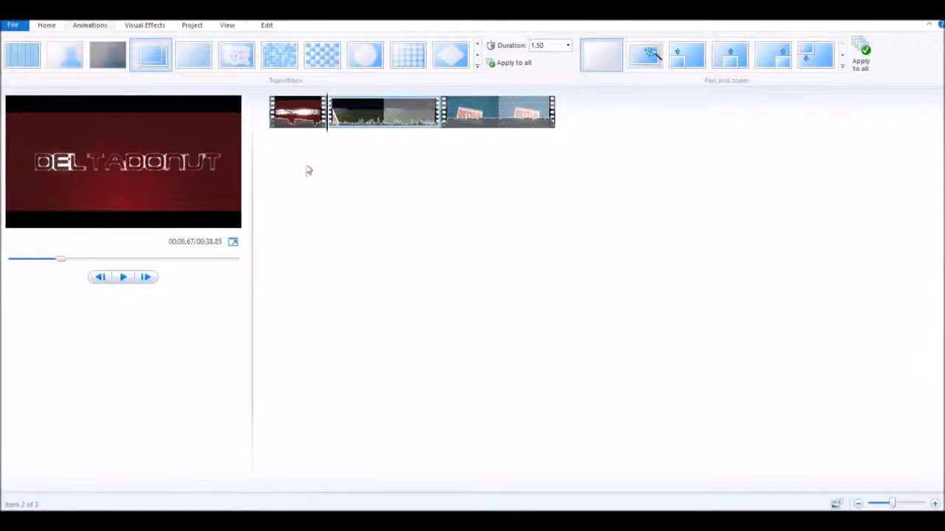
# - Preview the transition between the intro clip and the gameplay clip
pyautogui.click(311, 125)
pyautogui.click(123, 276)
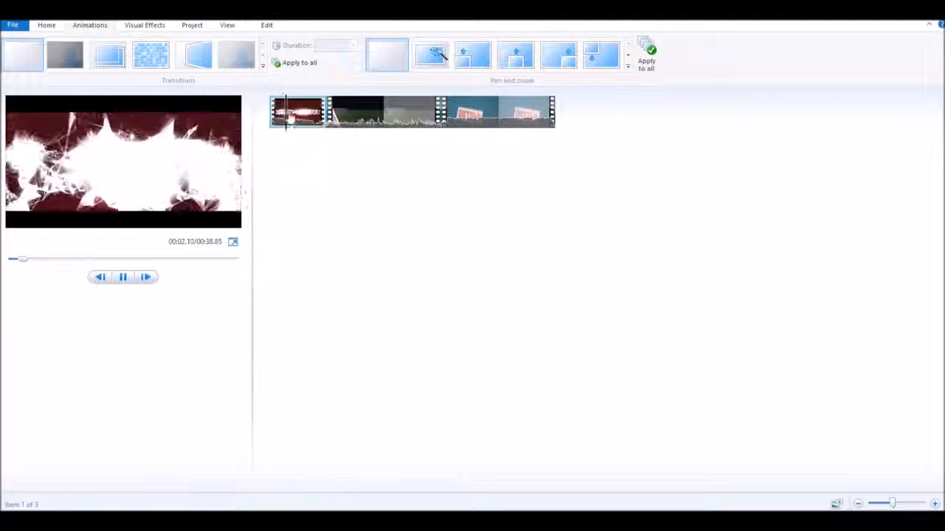
pyautogui.click(329, 118)
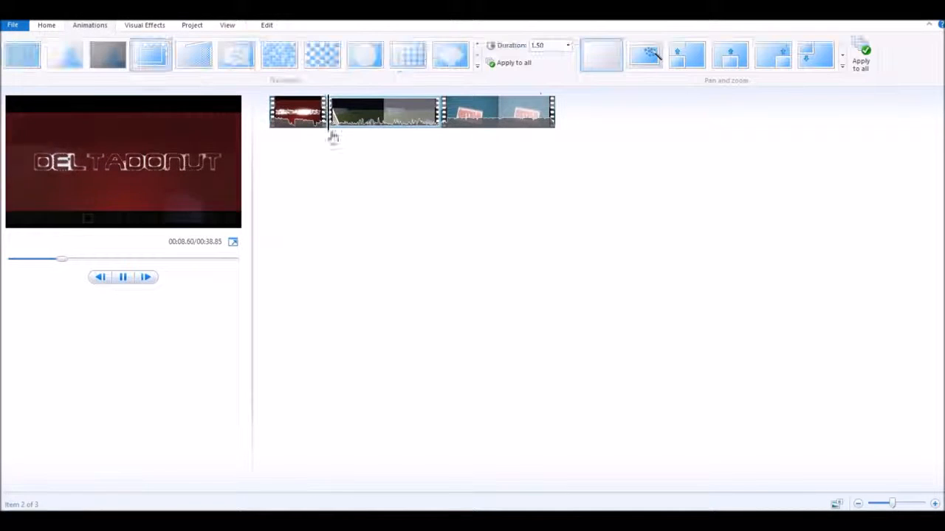
pyautogui.click(127, 278)
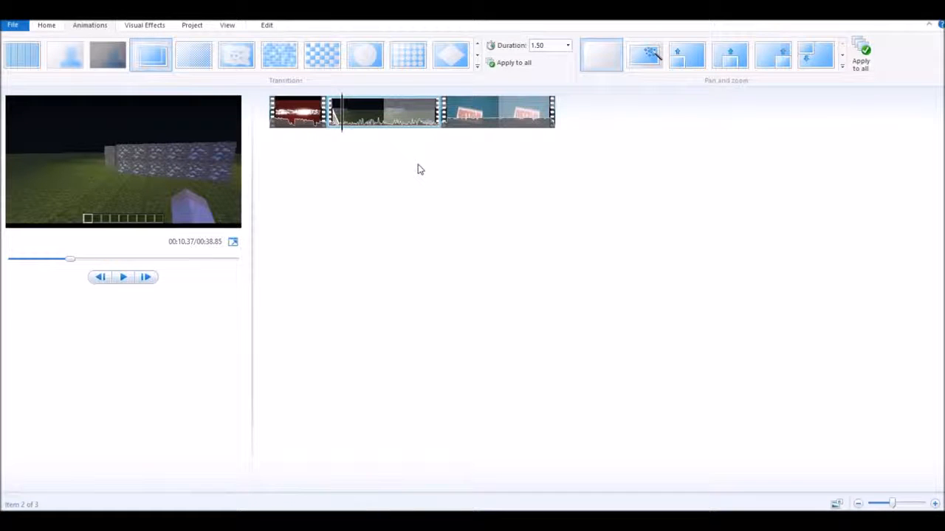
# - Apply the same crossfade transition to the start of the outro clip
pyautogui.click(477, 120)
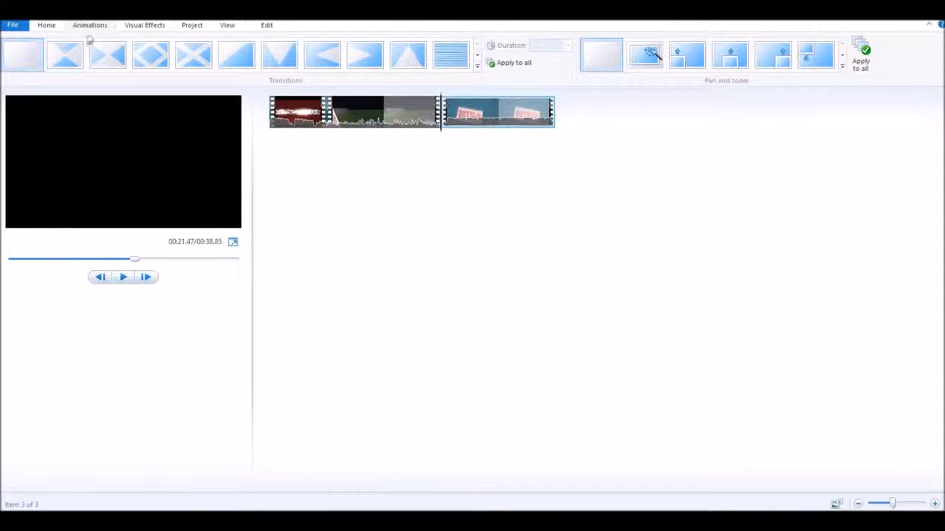
pyautogui.click(477, 68)
pyautogui.scroll(-5, 282, 73)
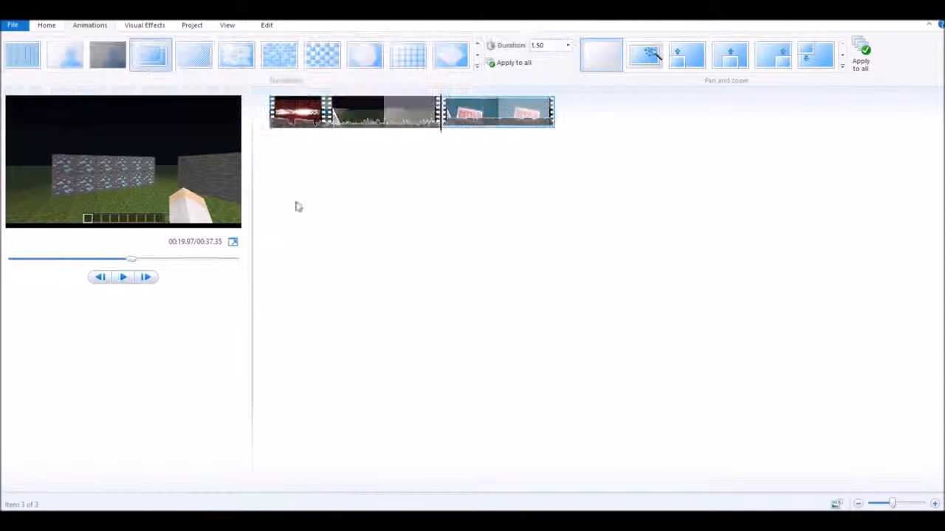
# - Preview the transition from the gameplay clip to the outro and view the middle of the outro clip
pyautogui.click(124, 277)
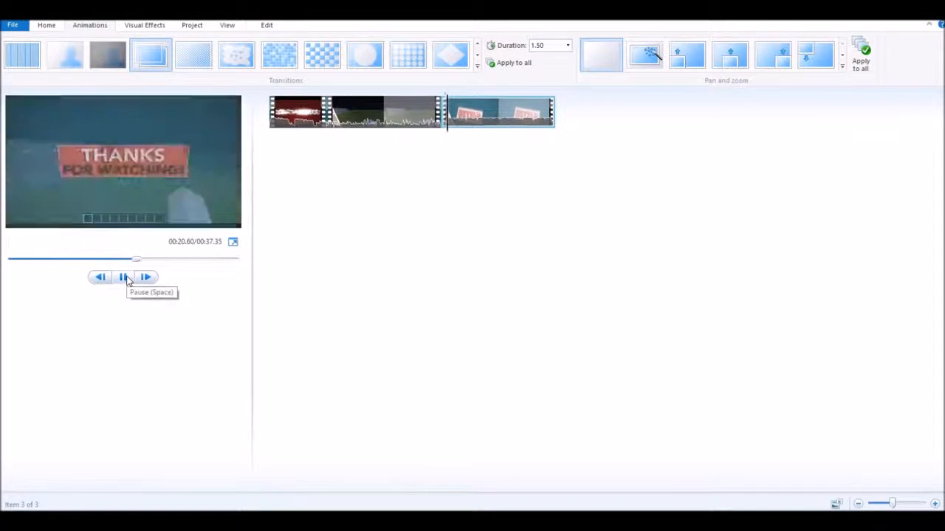
pyautogui.click(124, 277)
pyautogui.click(499, 114)
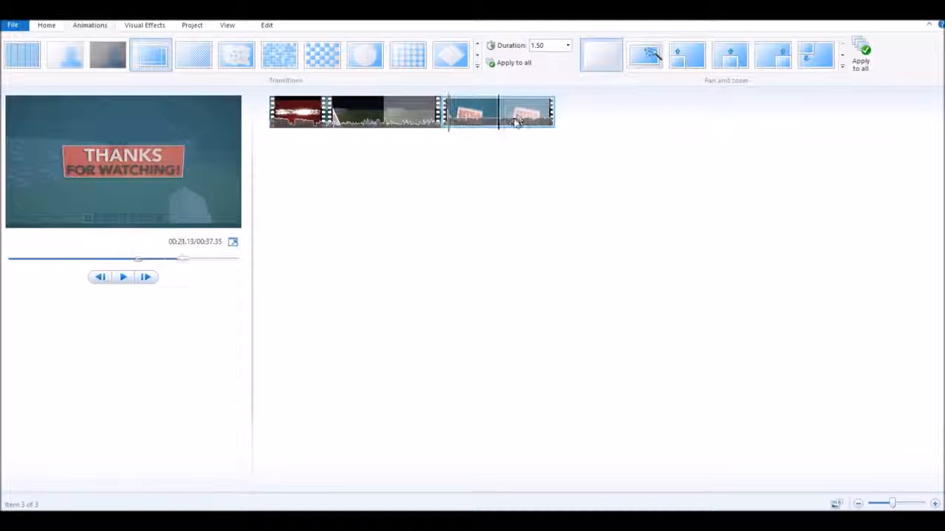
# - Look through the visual effects, open the outro clip's video volume setting, and select the intro clip
pyautogui.click(46, 25)
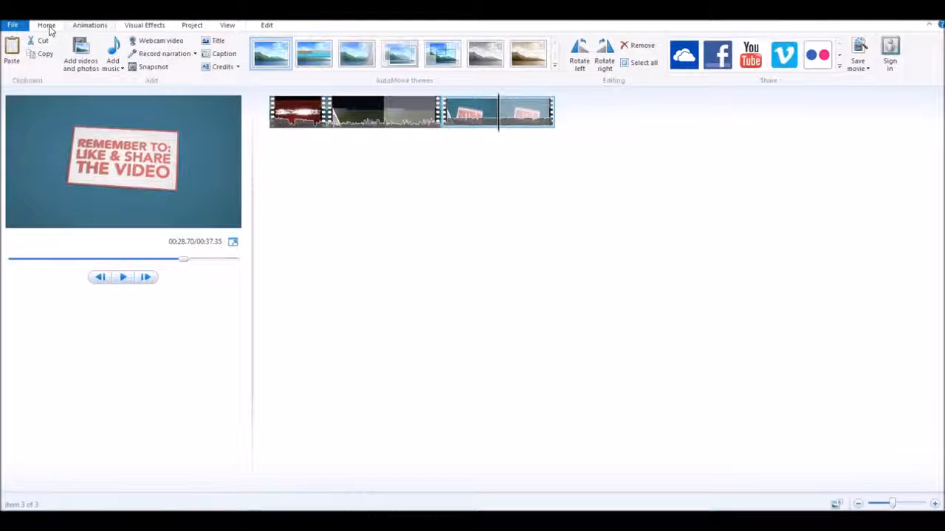
pyautogui.click(140, 27)
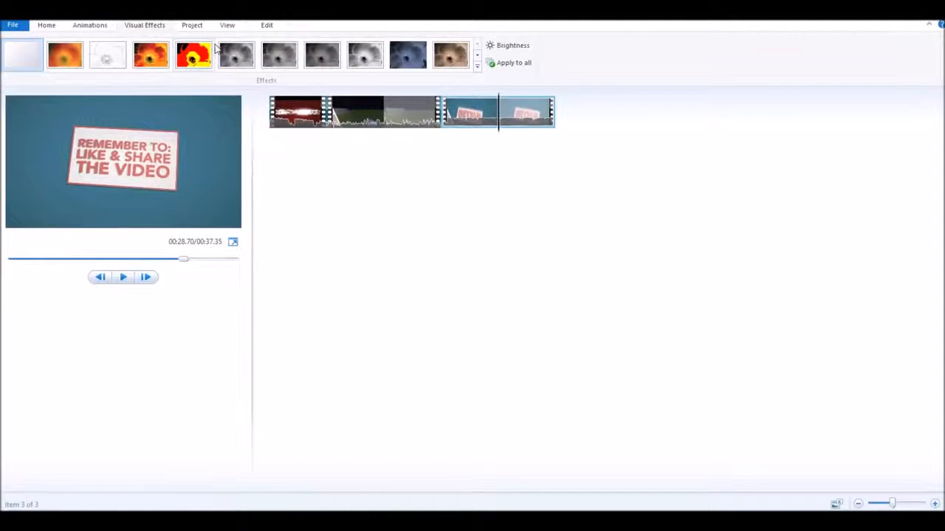
pyautogui.click(265, 25)
pyautogui.click(11, 49)
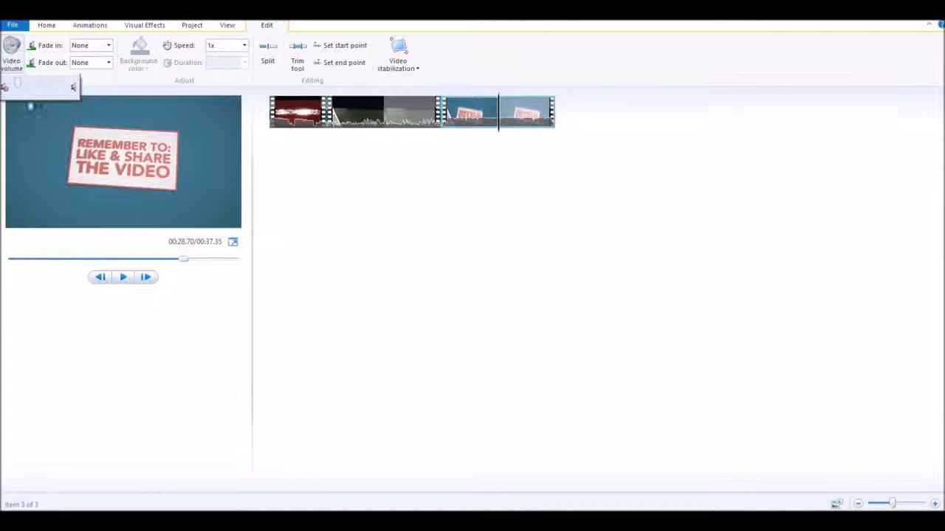
pyautogui.click(300, 124)
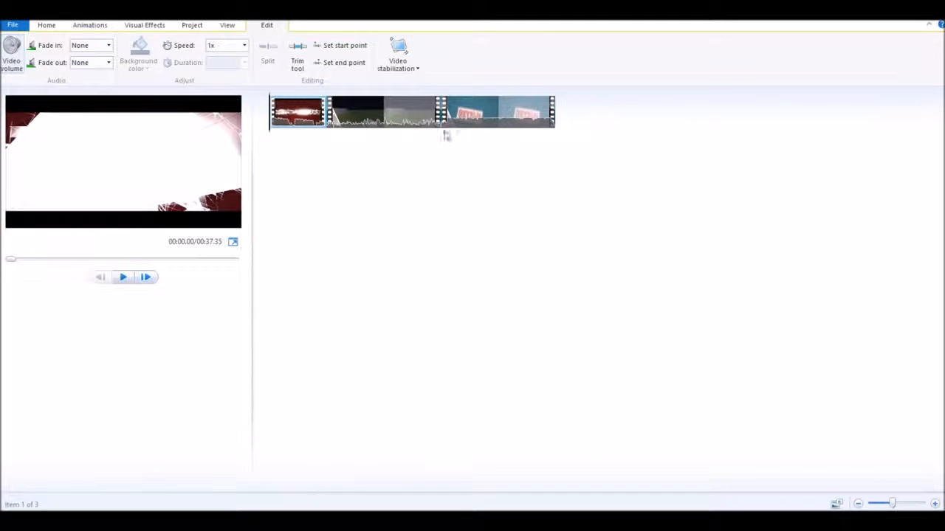
# - View the visual effects, check the gameplay clip's video volume setting, and preview the clip's opening
pyautogui.click(143, 26)
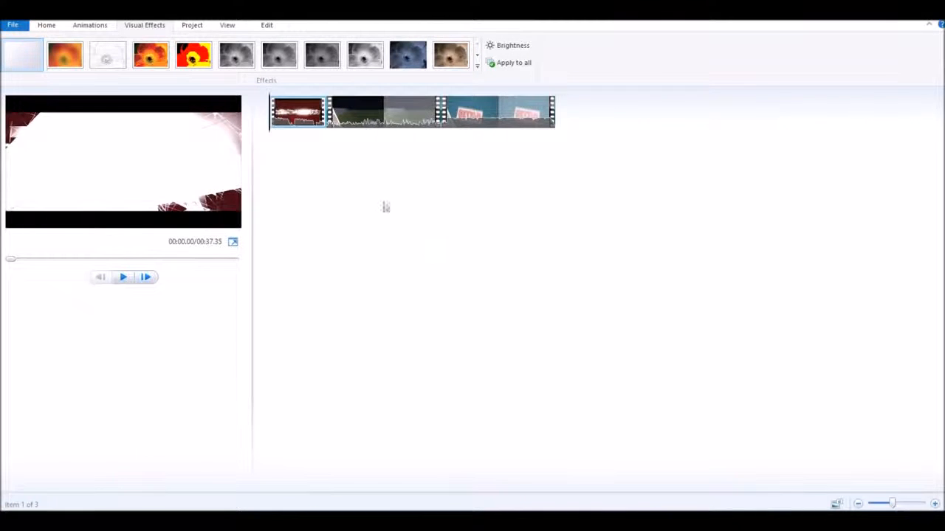
pyautogui.click(360, 119)
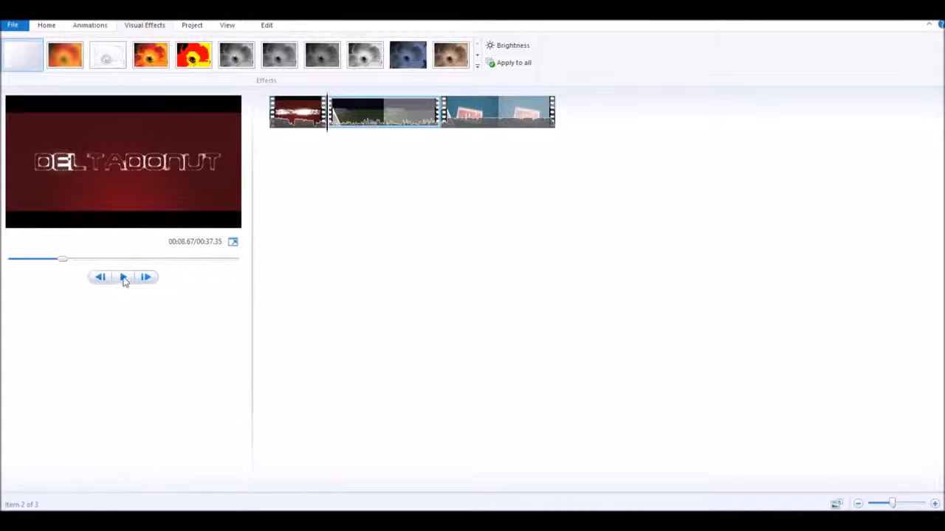
pyautogui.click(266, 25)
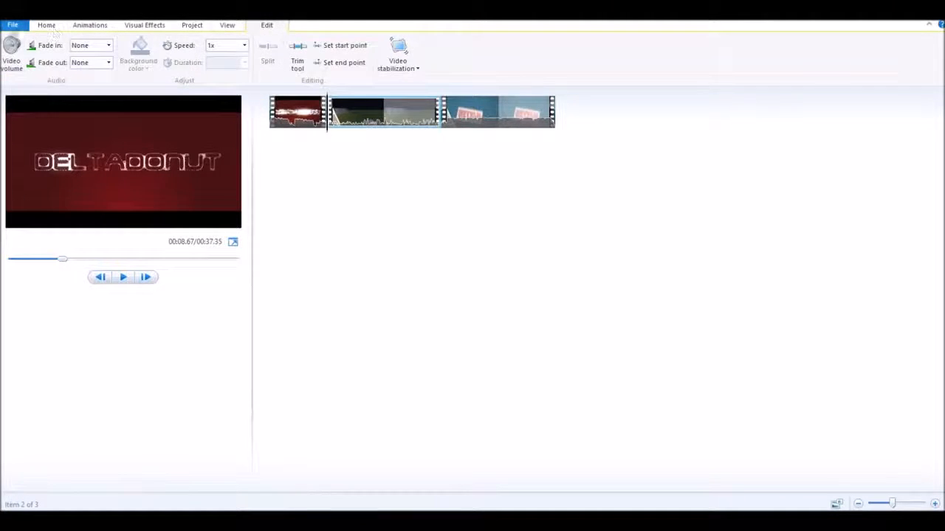
pyautogui.click(19, 59)
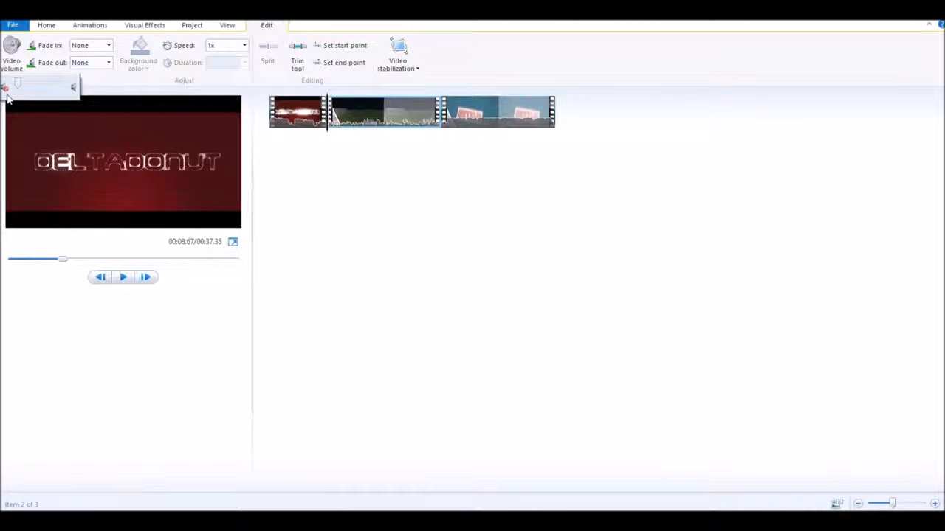
pyautogui.click(123, 277)
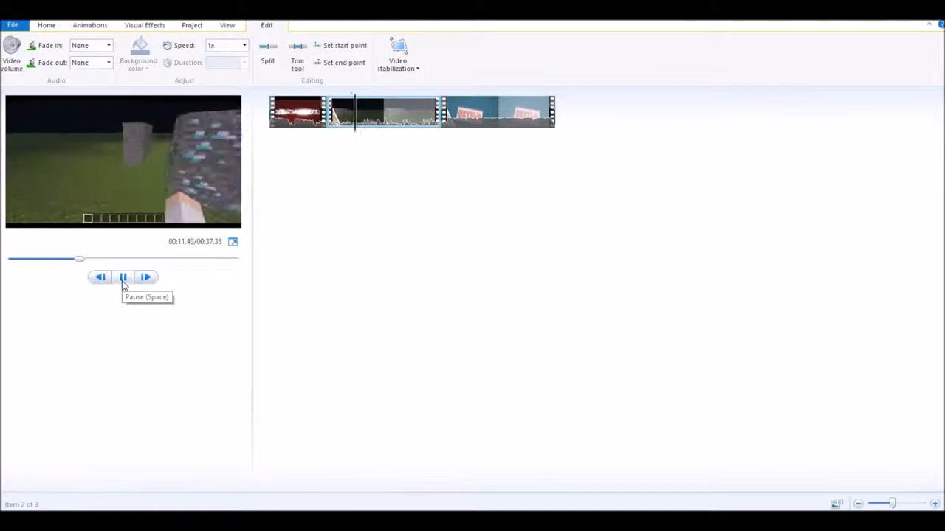
pyautogui.click(122, 281)
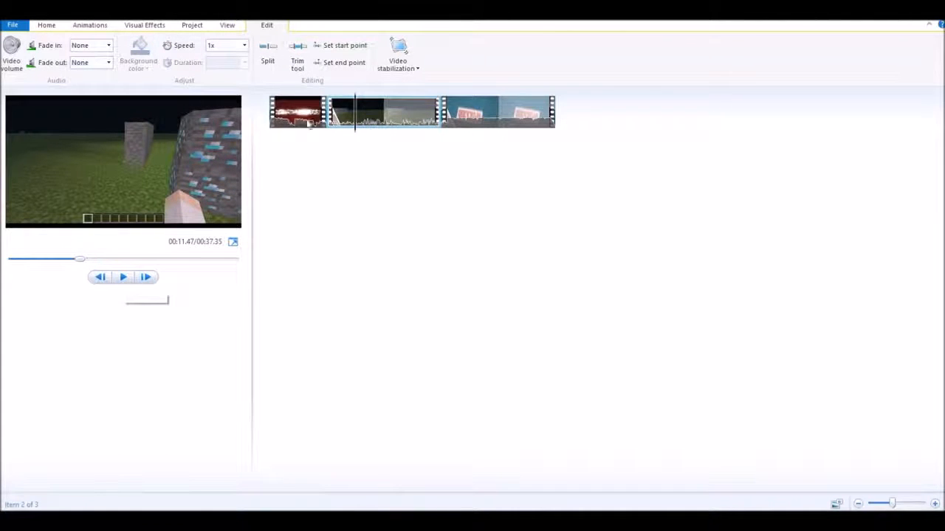
# - Split the gameplay clip at about 11.70 seconds on the timeline
pyautogui.moveTo(355, 122)
pyautogui.mouseDown()
pyautogui.moveTo(415, 131)
pyautogui.moveTo(357, 134)
pyautogui.mouseUp()
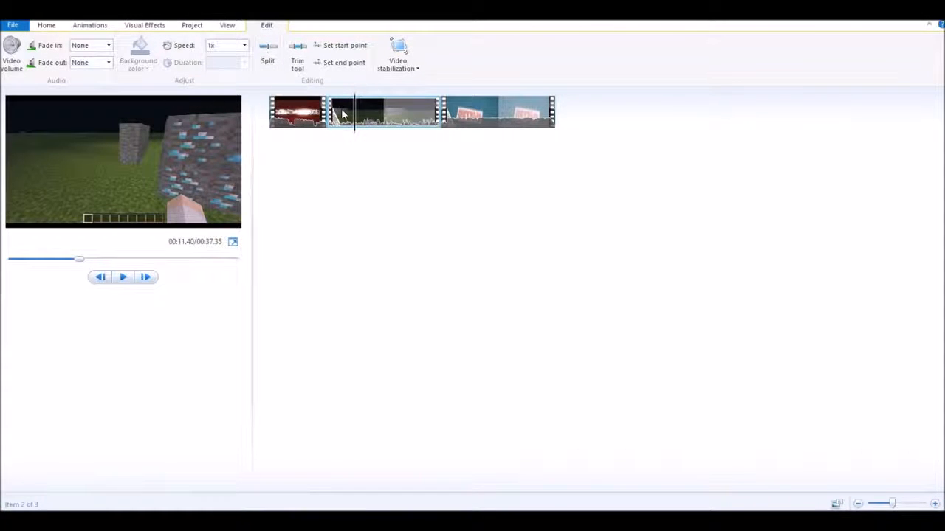
pyautogui.moveTo(356, 115)
pyautogui.mouseDown()
pyautogui.moveTo(342, 115)
pyautogui.moveTo(387, 109)
pyautogui.moveTo(357, 121)
pyautogui.mouseUp()
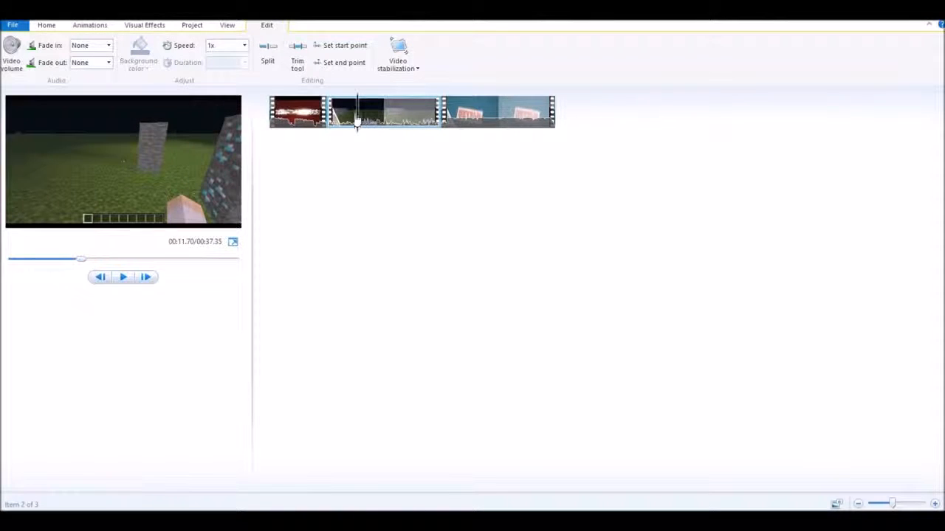
pyautogui.click(268, 50)
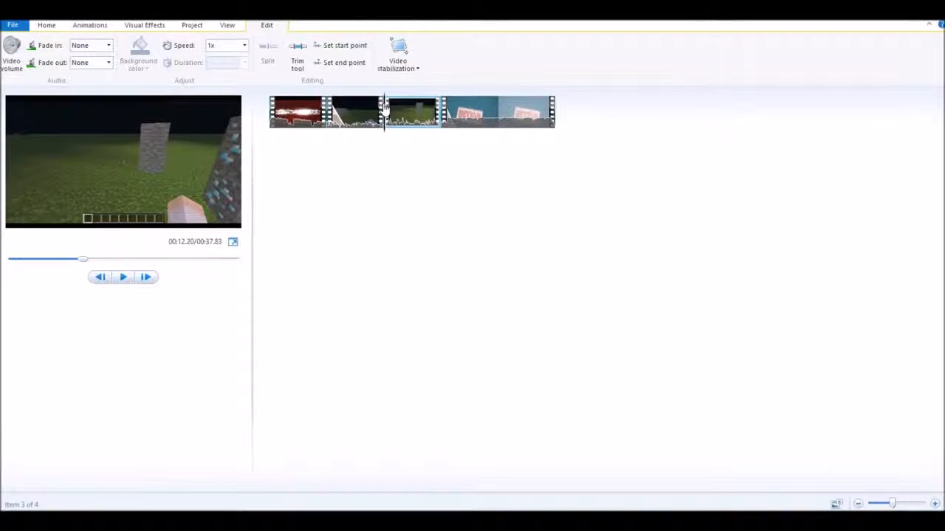
# - Preview playback across the split between the two gameplay segments
pyautogui.click(369, 111)
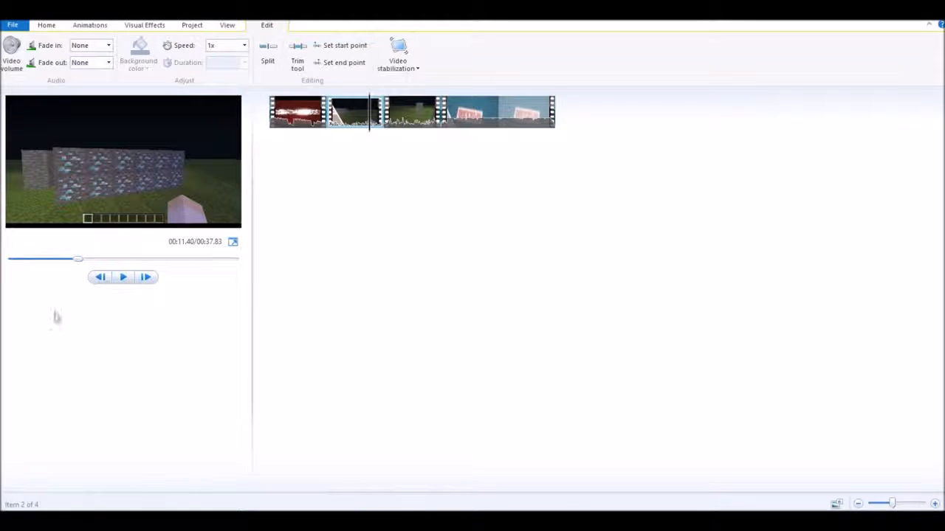
pyautogui.click(124, 277)
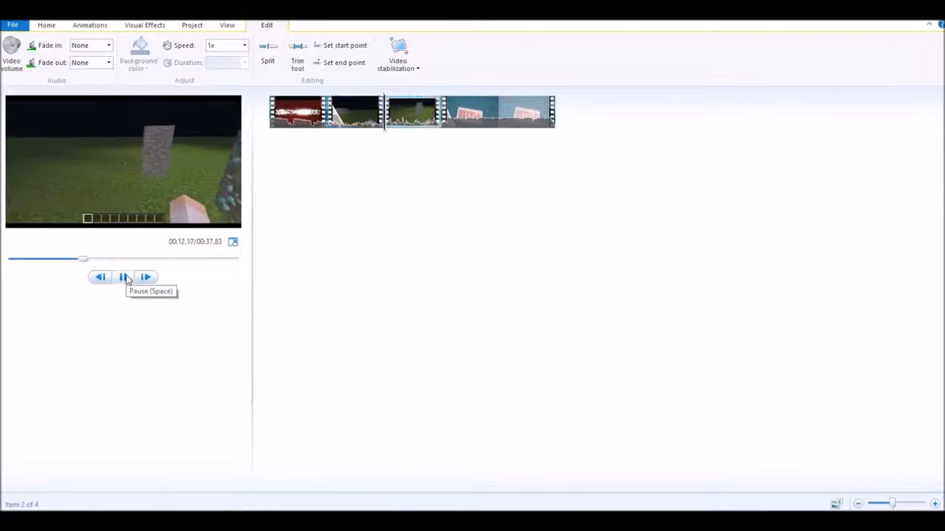
pyautogui.click(129, 280)
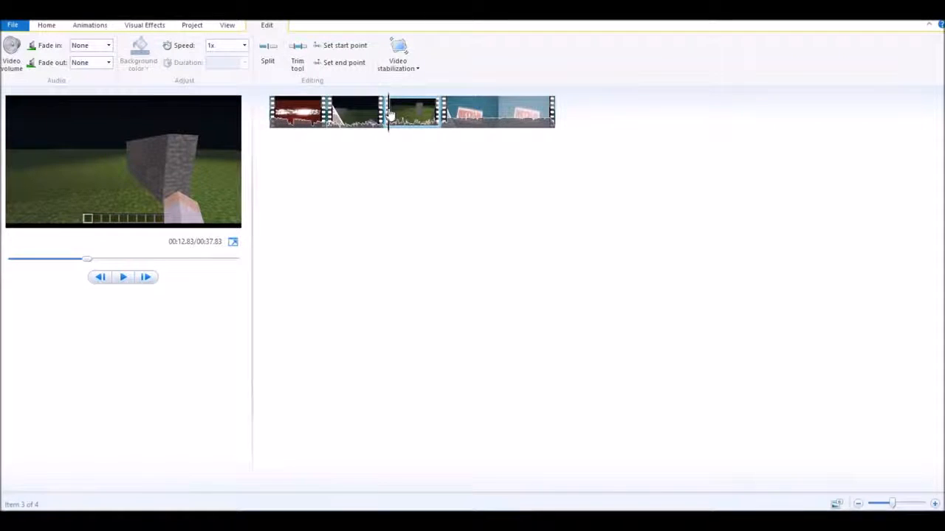
# - Trim the second gameplay segment to start at 16.80 seconds and preview the cut from the first segment
pyautogui.moveTo(384, 116); pyautogui.dragTo(418, 94)
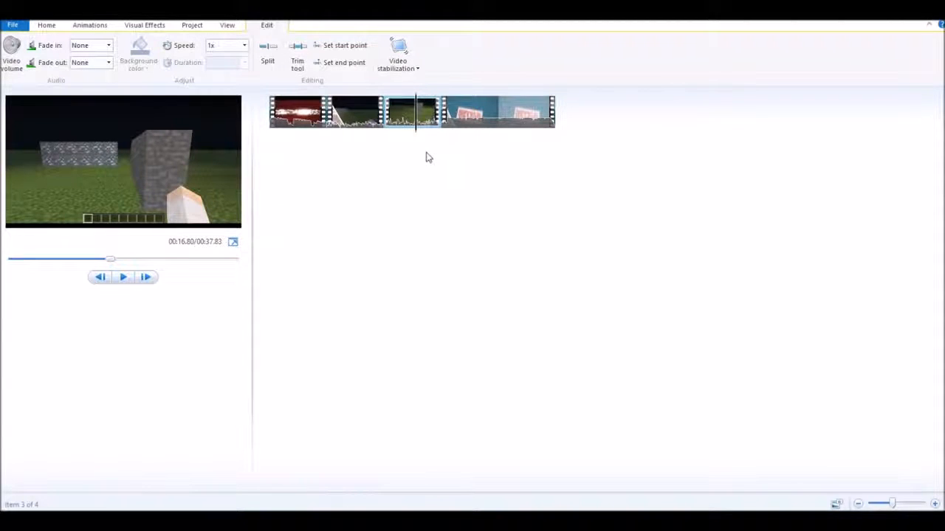
pyautogui.click(344, 48)
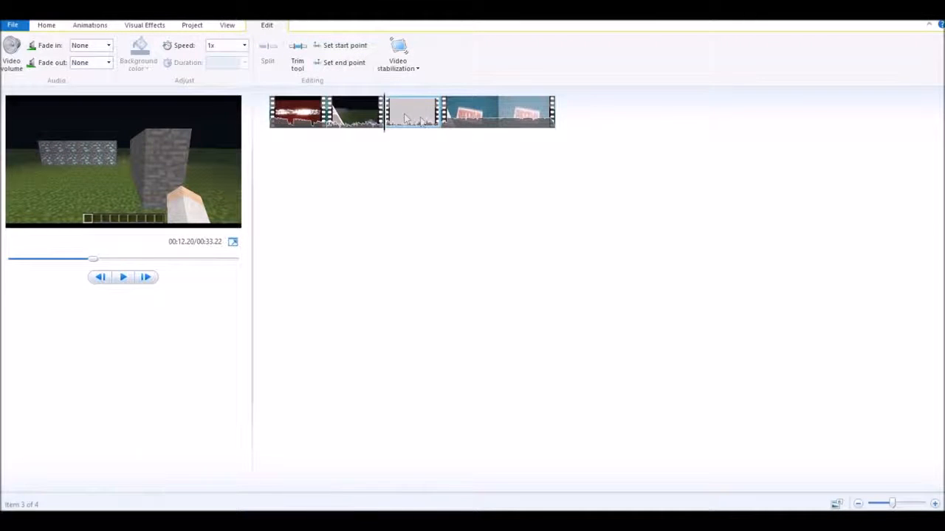
pyautogui.click(347, 111)
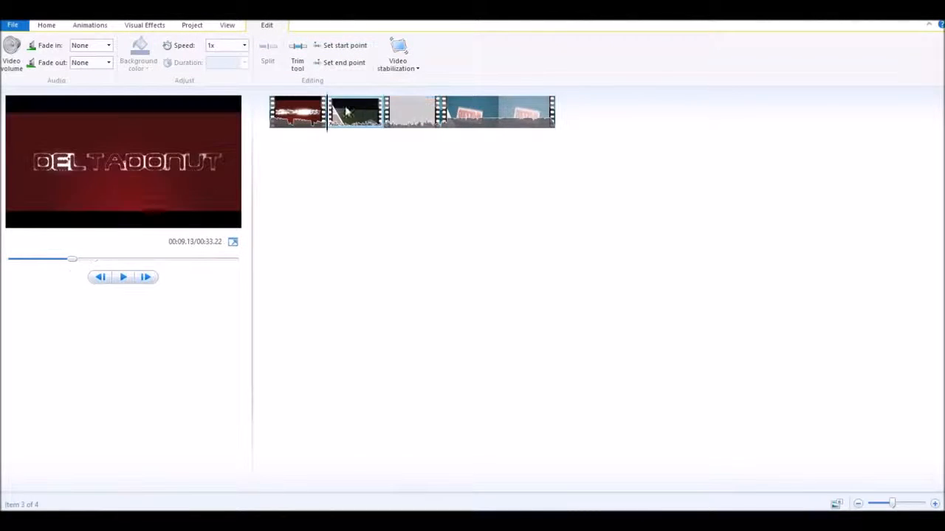
pyautogui.click(133, 280)
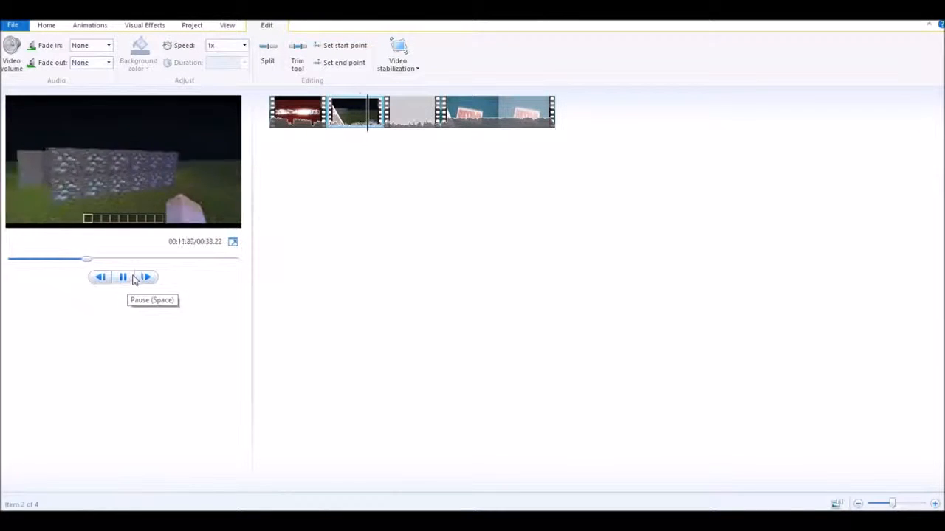
pyautogui.click(128, 279)
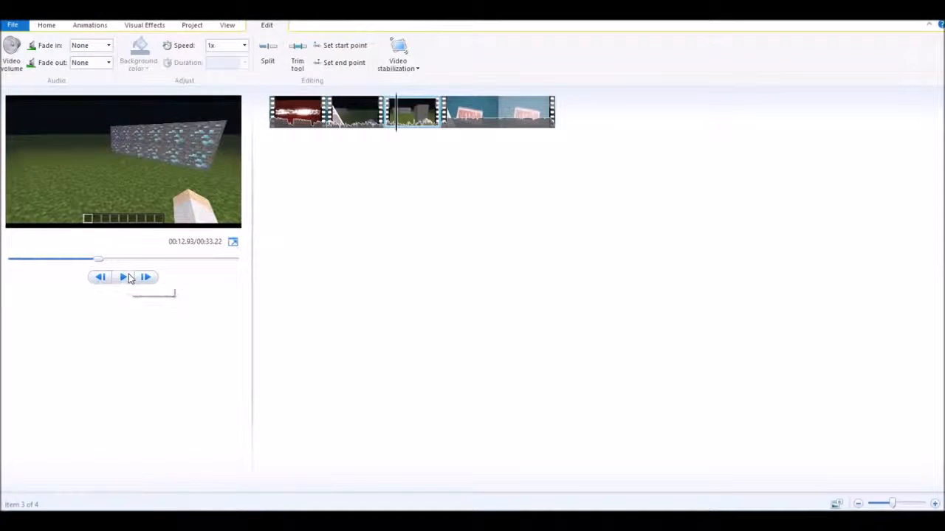
pyautogui.click(125, 280)
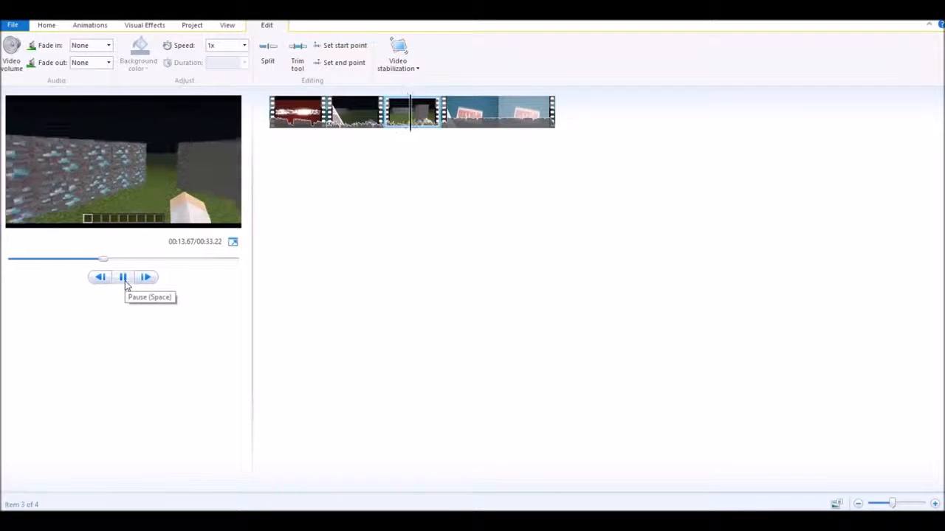
pyautogui.click(126, 281)
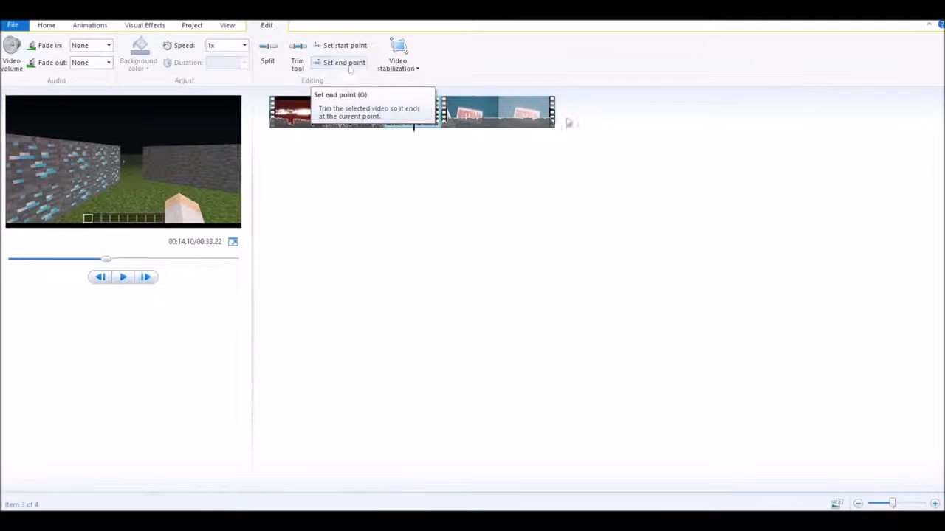
# - View the video stabilization options for the second gameplay segment without changing them
pyautogui.click(403, 71)
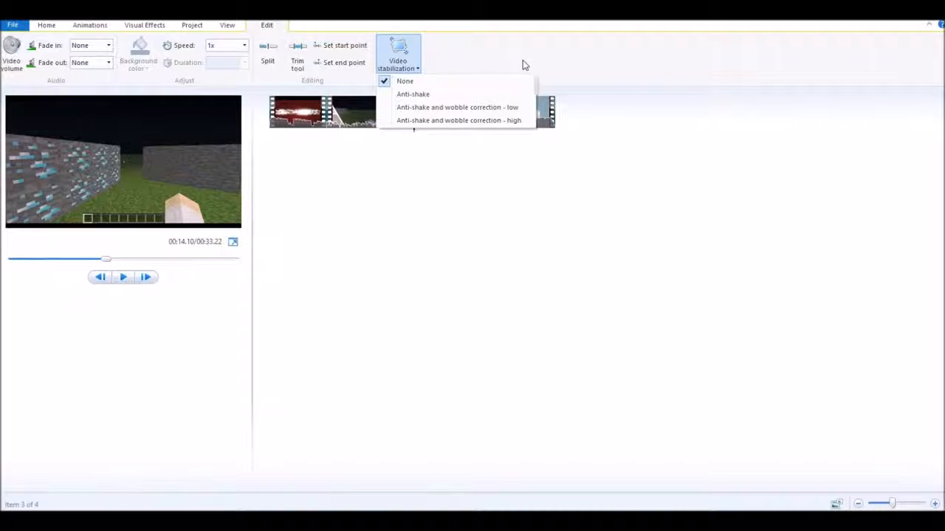
pyautogui.click(416, 69)
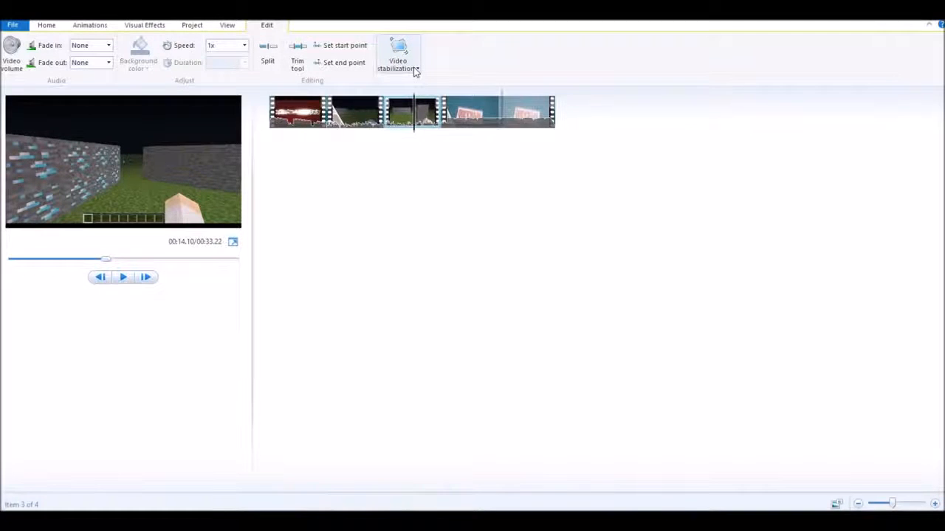
pyautogui.click(397, 67)
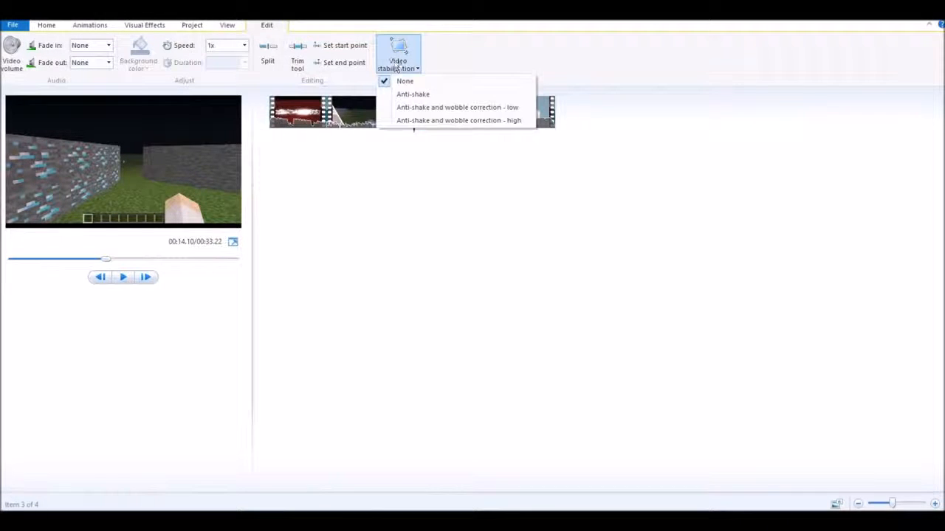
pyautogui.click(516, 66)
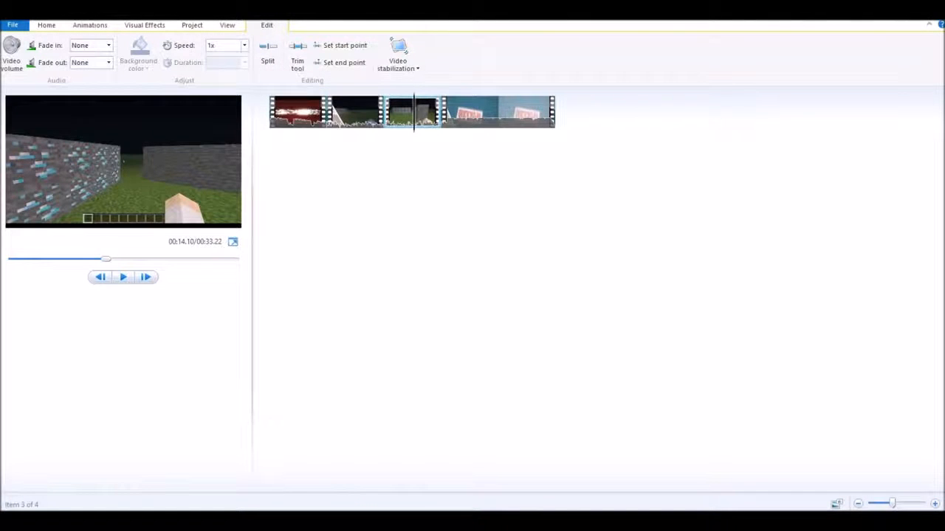
# - Preview the first second of the intro clip at its normal speed
pyautogui.click(310, 105)
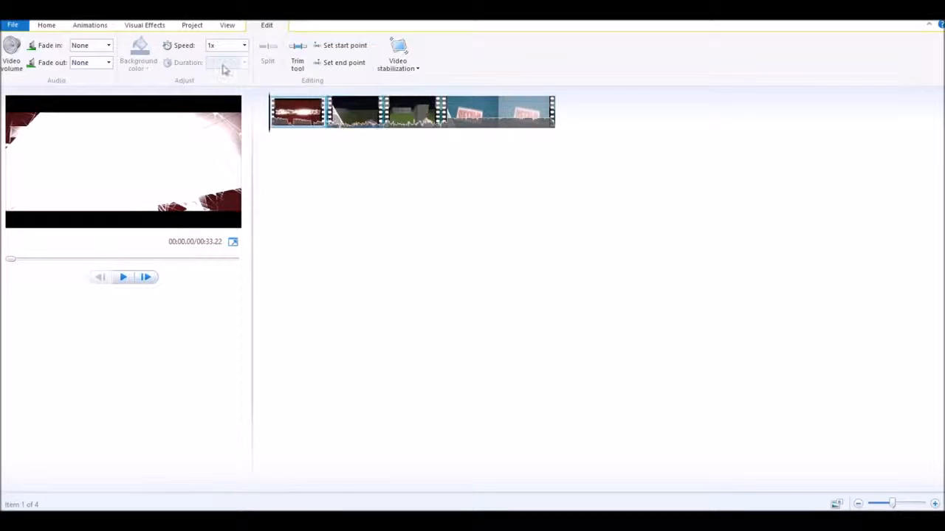
pyautogui.click(127, 280)
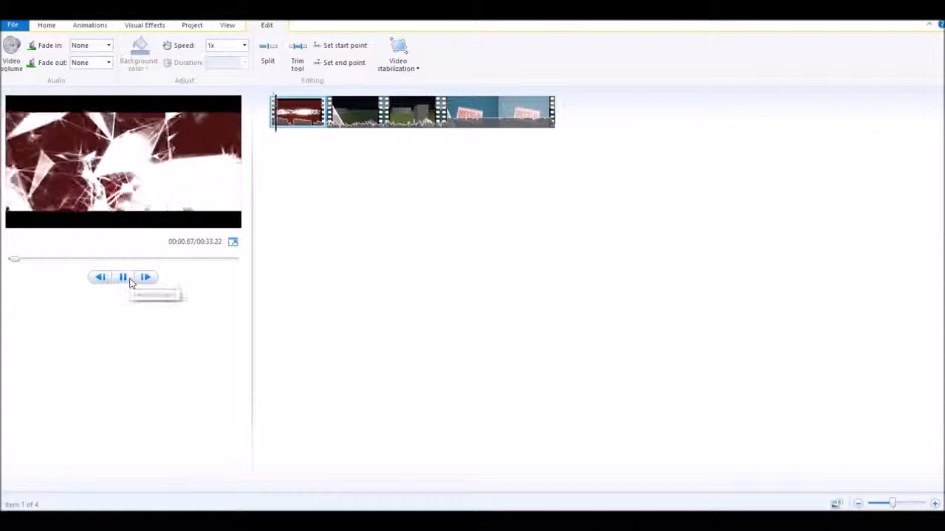
pyautogui.click(127, 280)
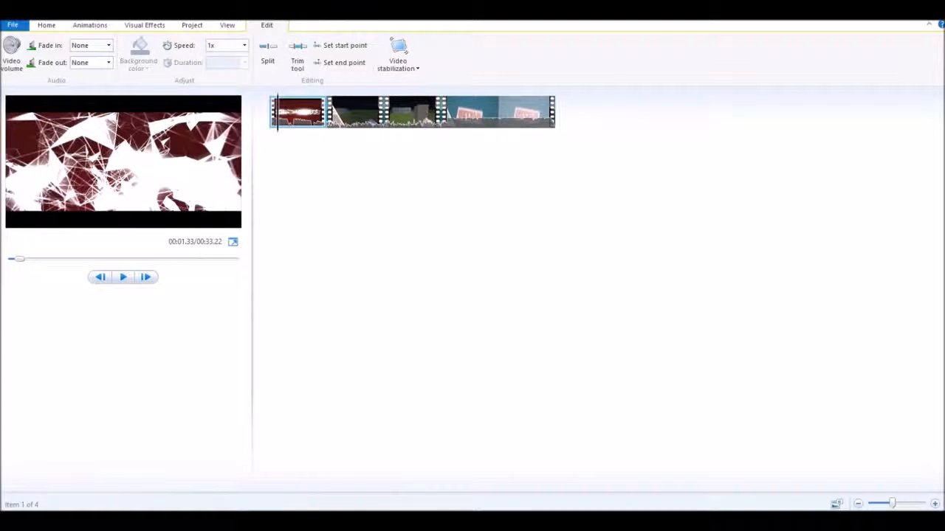
# - Set the intro clip's speed to 0.5x and preview the slowed clip from its start
pyautogui.click(244, 46)
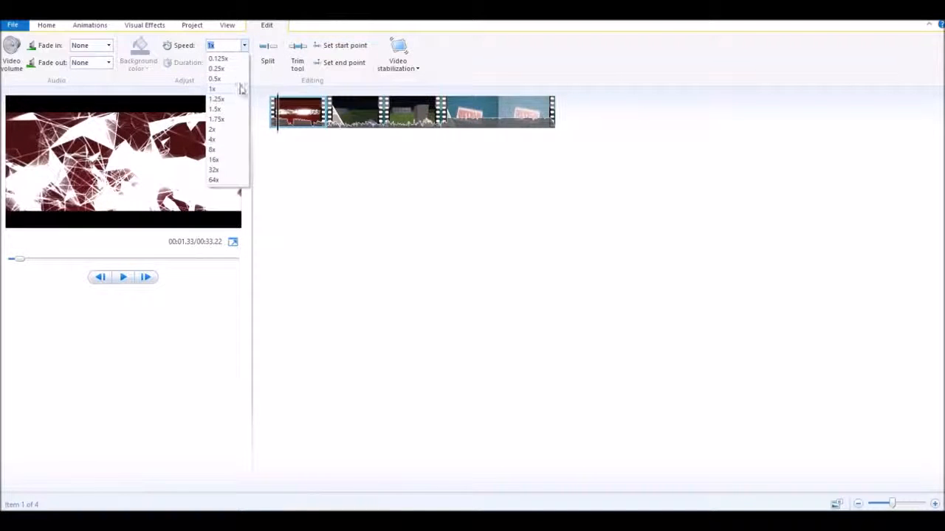
pyautogui.click(231, 79)
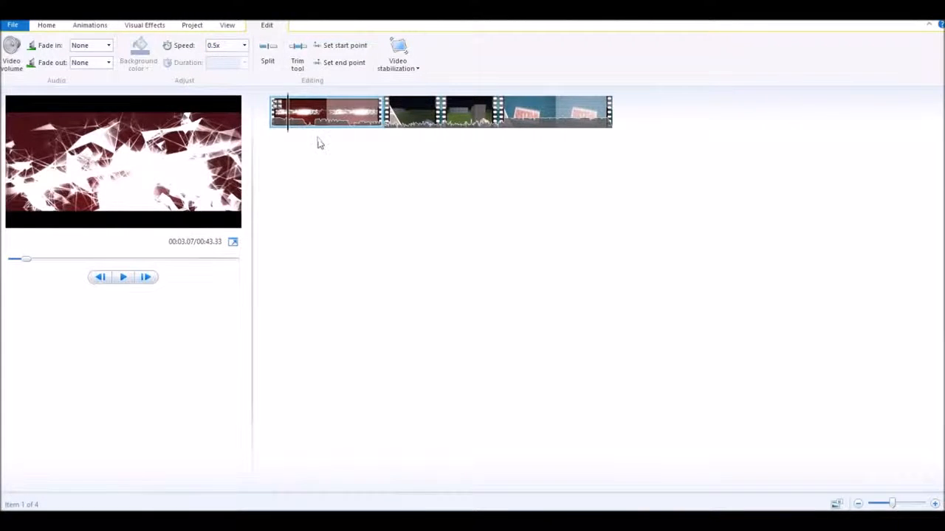
pyautogui.click(303, 118)
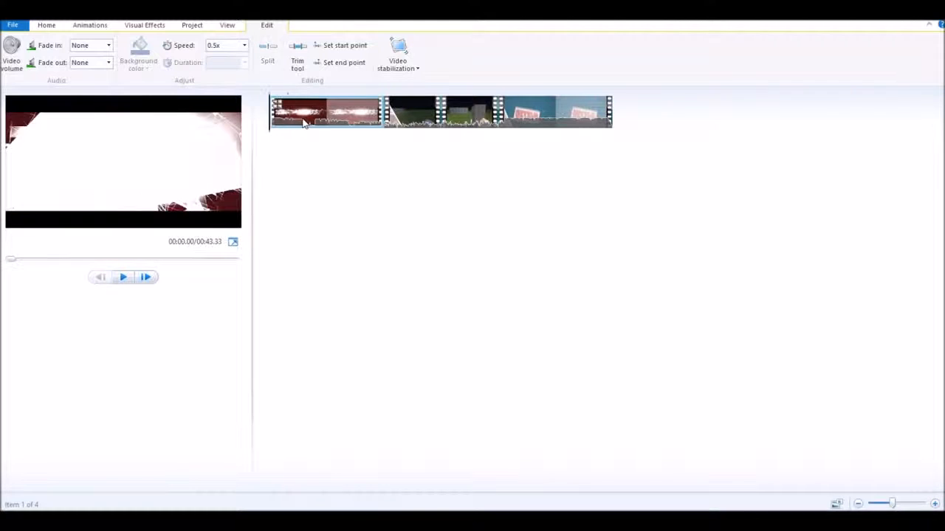
pyautogui.click(129, 279)
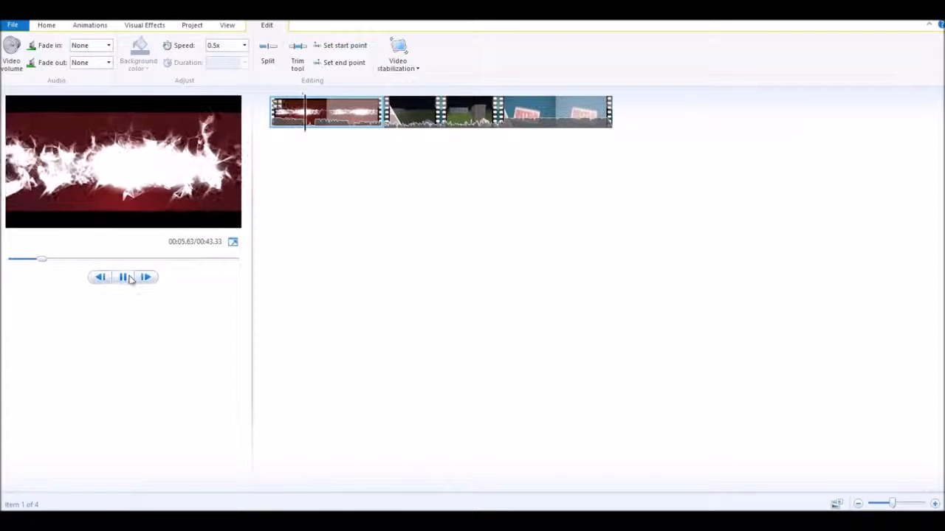
pyautogui.click(130, 279)
# - Set the intro clip's speed to 1.25x and preview the faster clip
pyautogui.click(322, 117)
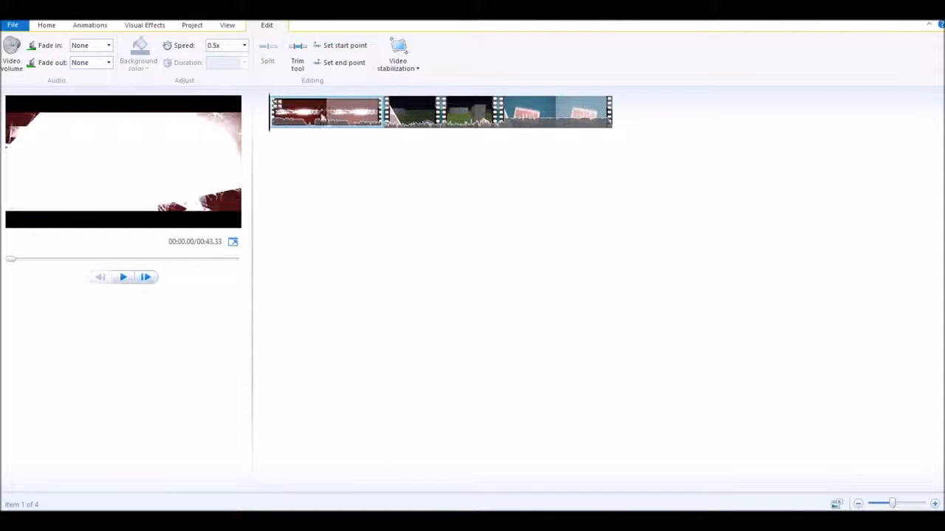
pyautogui.click(244, 46)
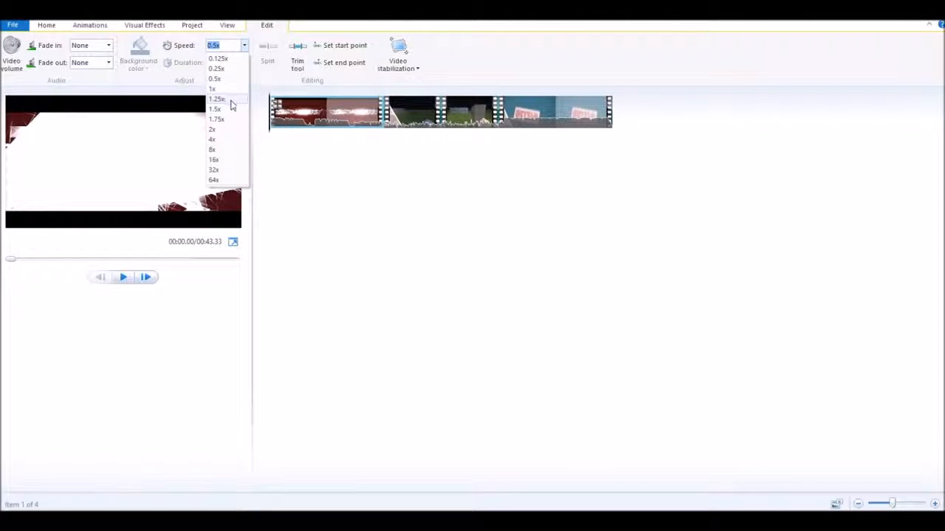
pyautogui.click(231, 101)
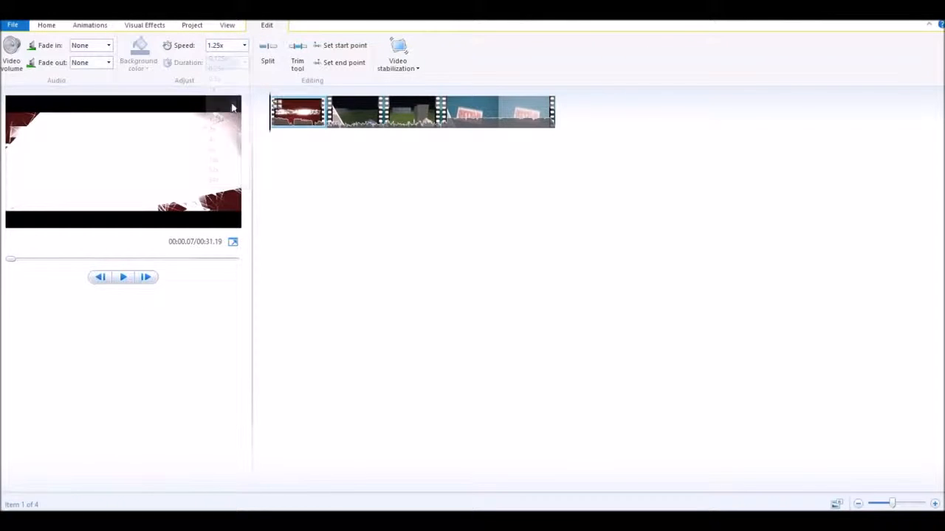
pyautogui.click(122, 278)
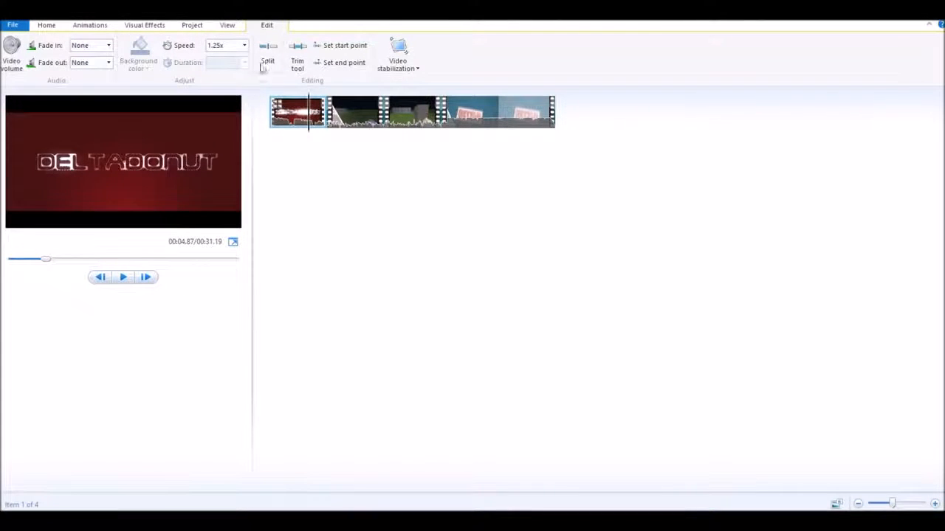
pyautogui.click(399, 124)
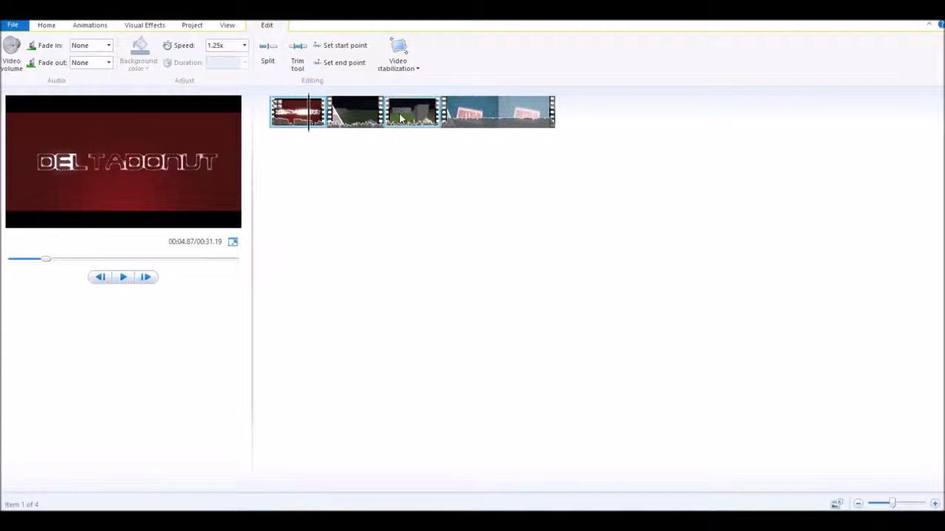
# - Set the second gameplay segment's speed to 1.25x and preview it
pyautogui.click(245, 45)
pyautogui.click(234, 107)
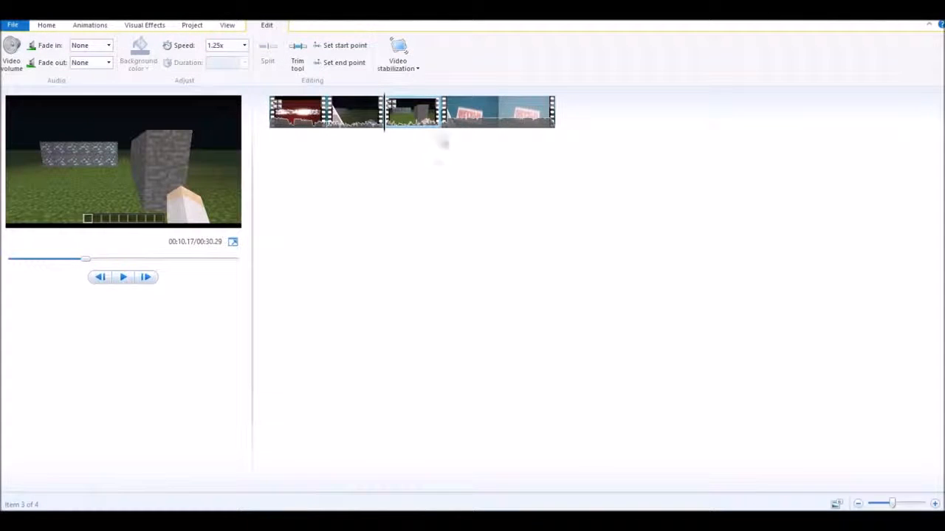
pyautogui.click(122, 276)
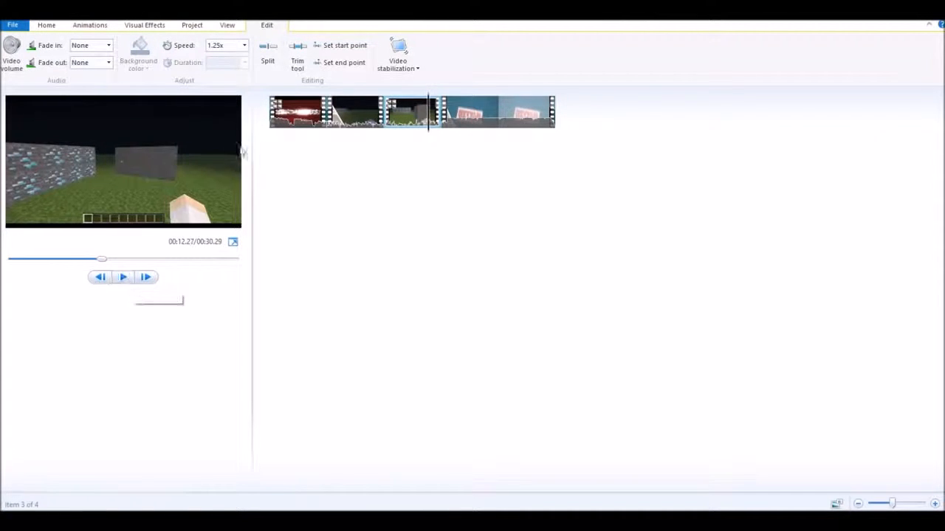
# - Set the intro clip's speed back to 1x
pyautogui.click(298, 116)
pyautogui.click(245, 46)
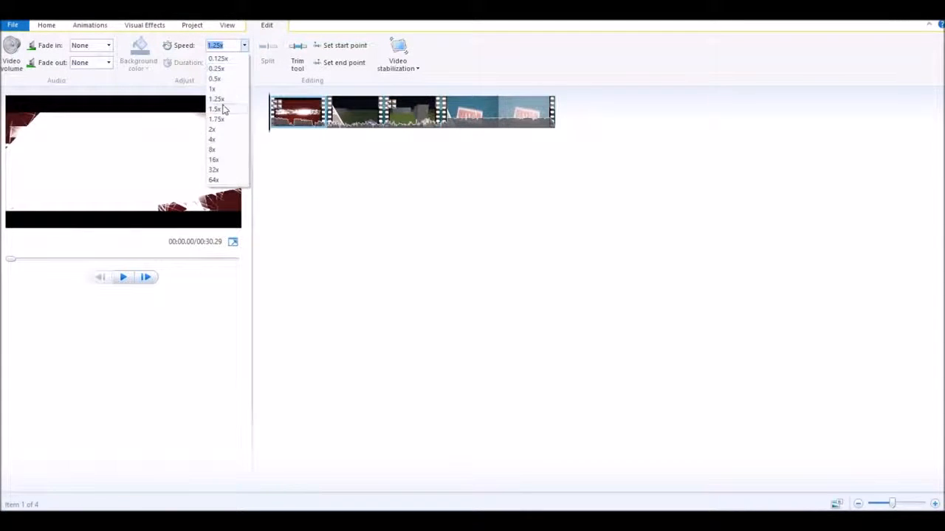
pyautogui.click(213, 88)
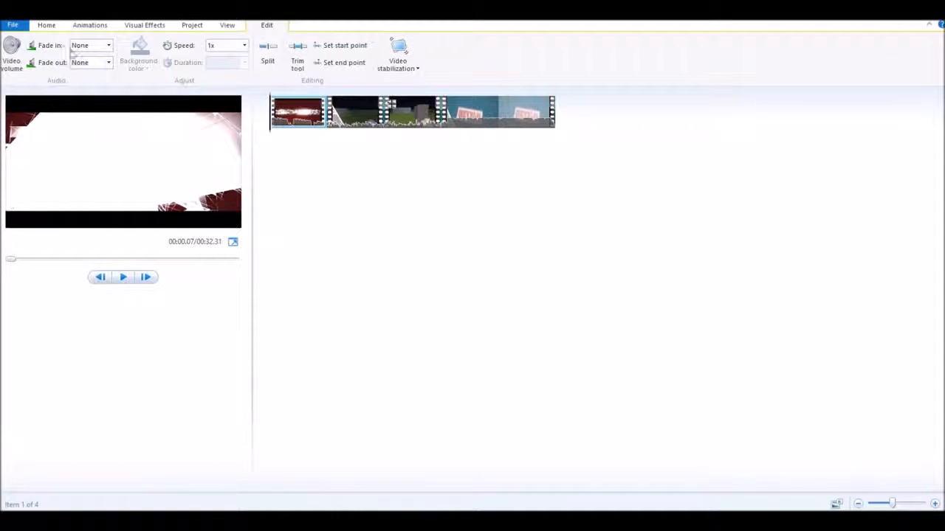
# - Preview the first gameplay segment from its beginning to check its sound
pyautogui.click(464, 124)
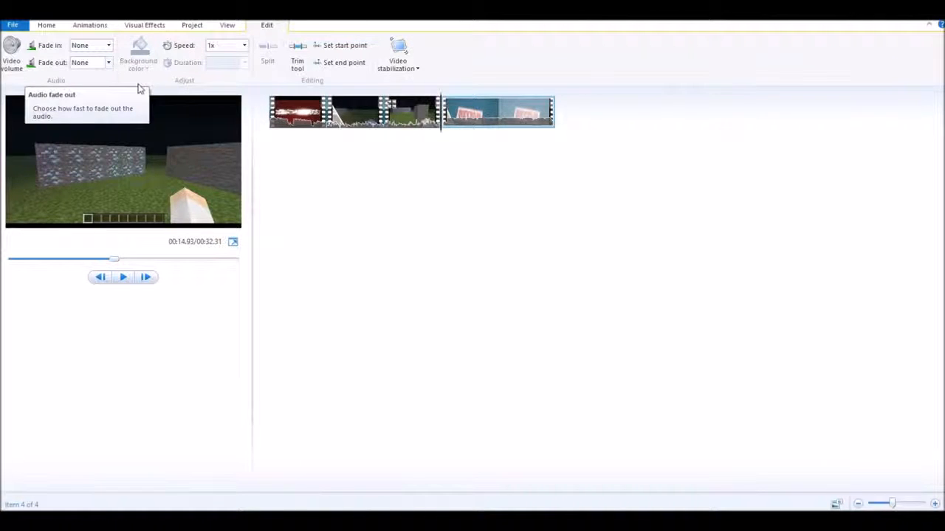
pyautogui.click(355, 112)
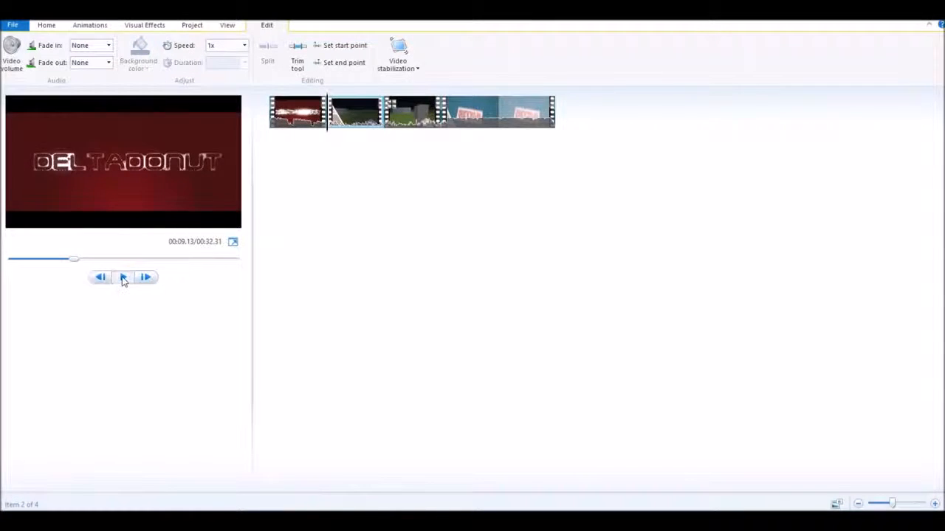
pyautogui.click(123, 278)
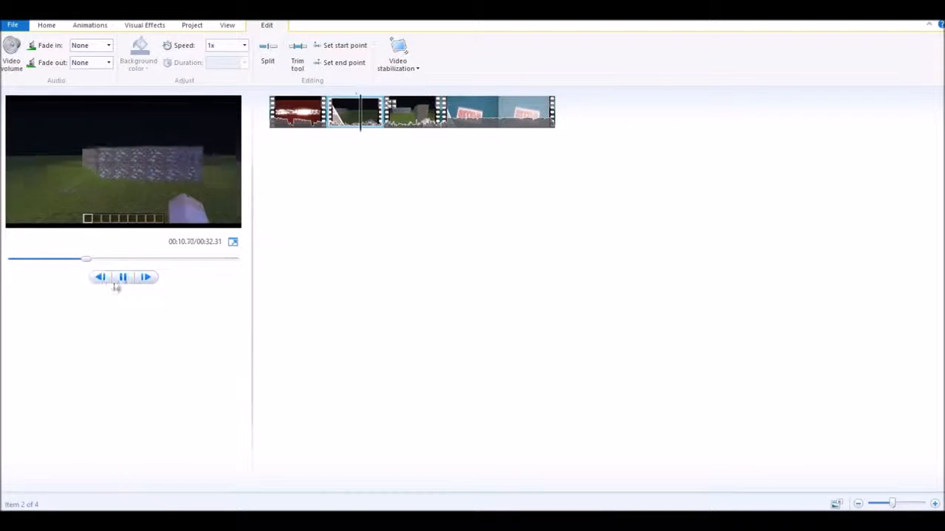
pyautogui.click(124, 280)
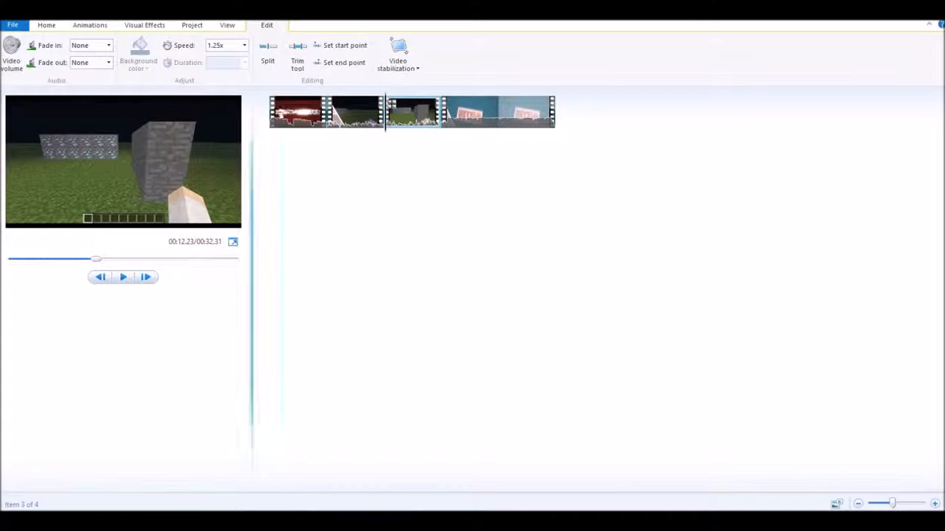
pyautogui.click(360, 121)
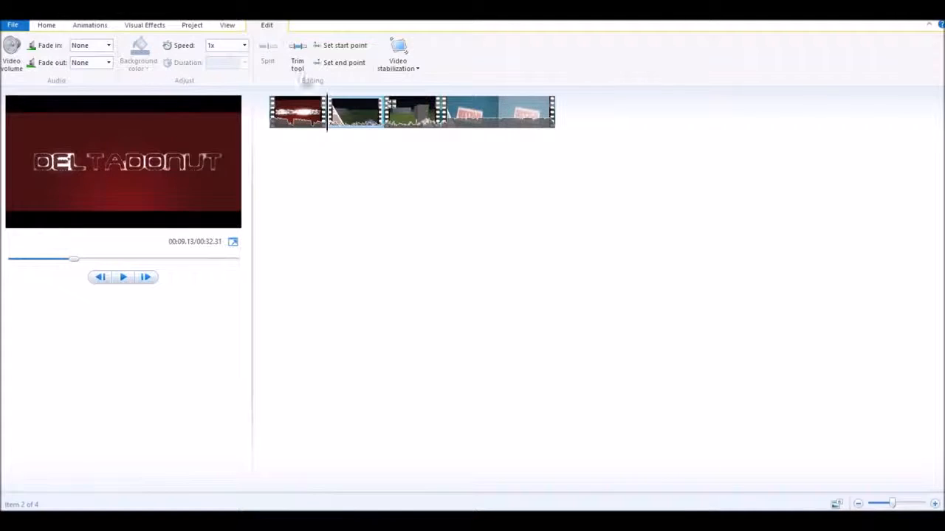
# - Set the intro clip's audio fade-out to Medium and preview its ending through the transition into the gameplay
pyautogui.click(298, 125)
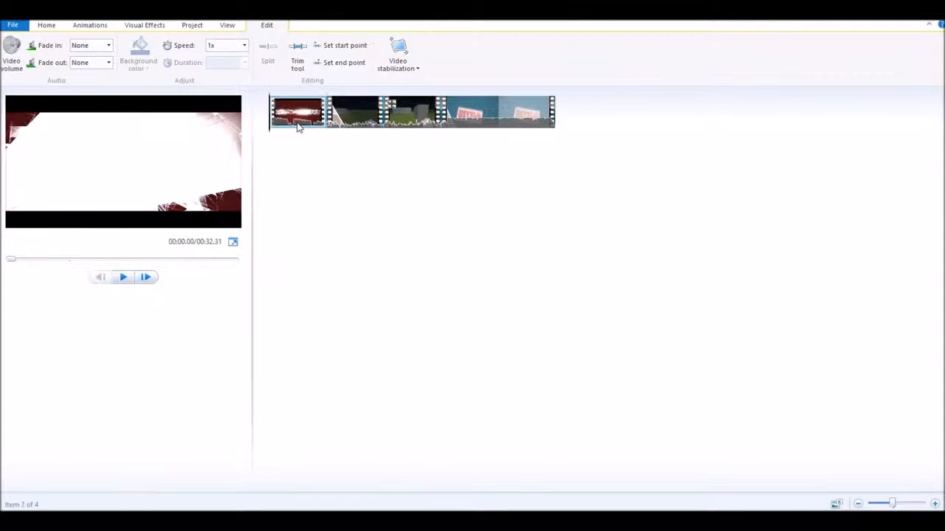
pyautogui.click(109, 63)
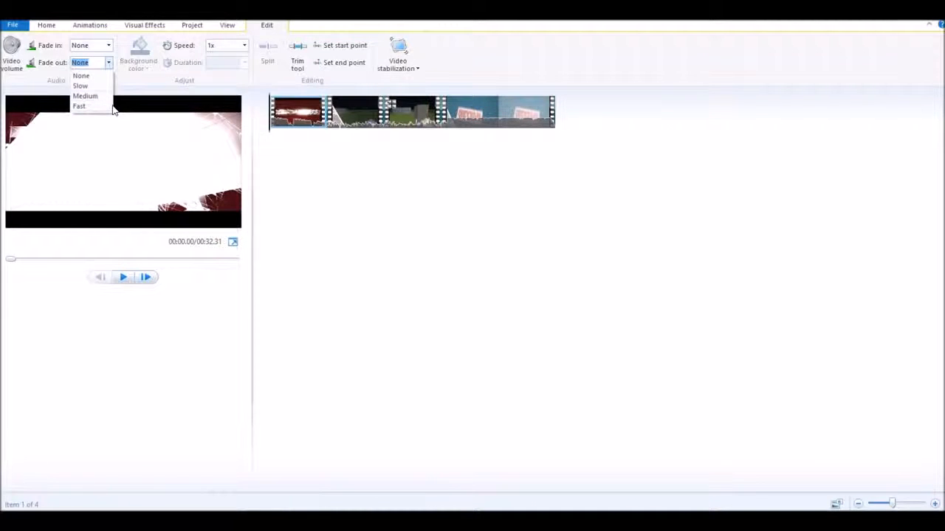
pyautogui.click(92, 96)
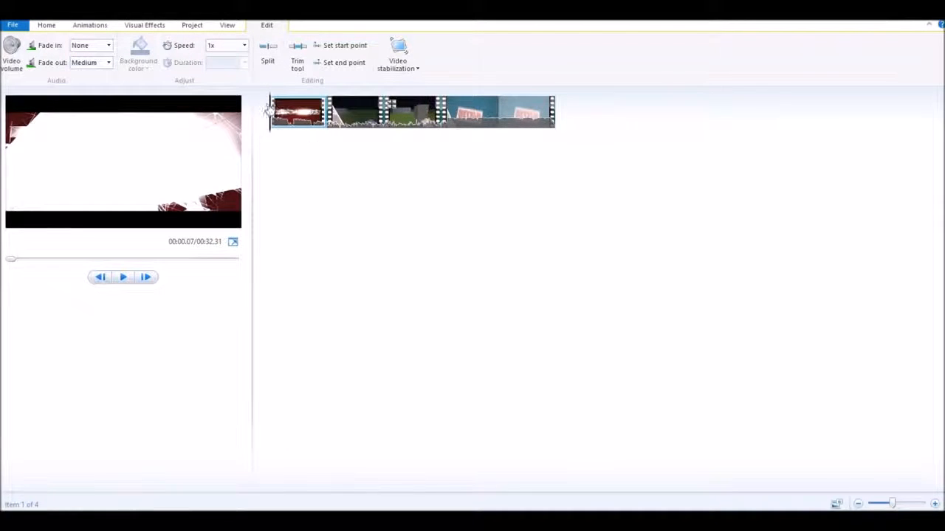
pyautogui.moveTo(270, 110); pyautogui.dragTo(307, 111)
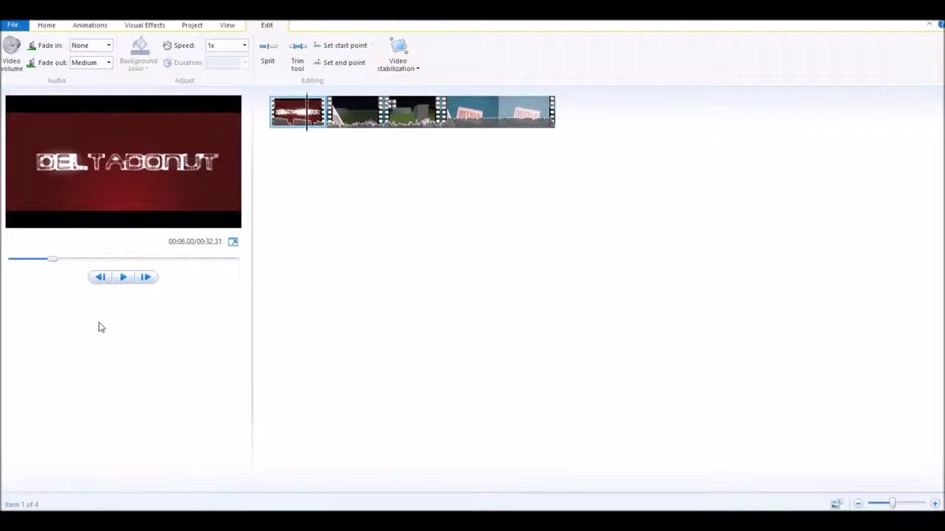
pyautogui.click(124, 278)
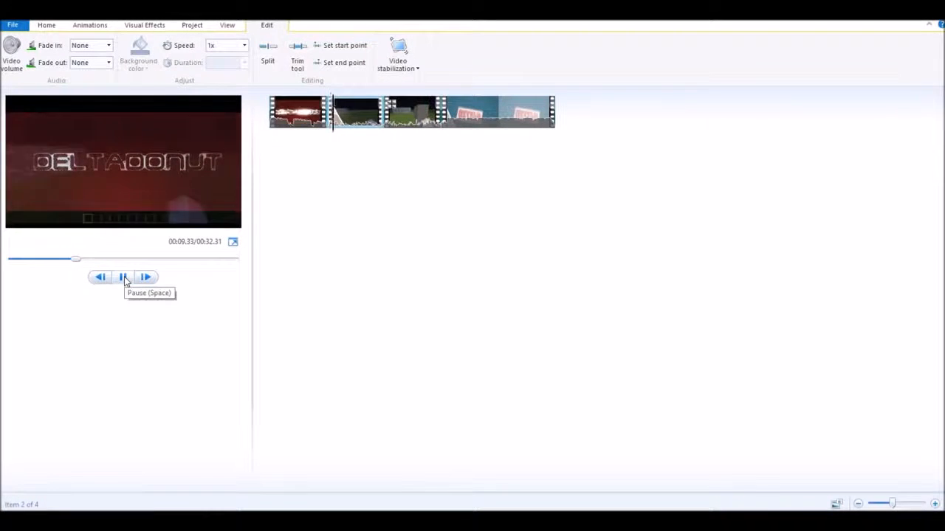
pyautogui.click(124, 278)
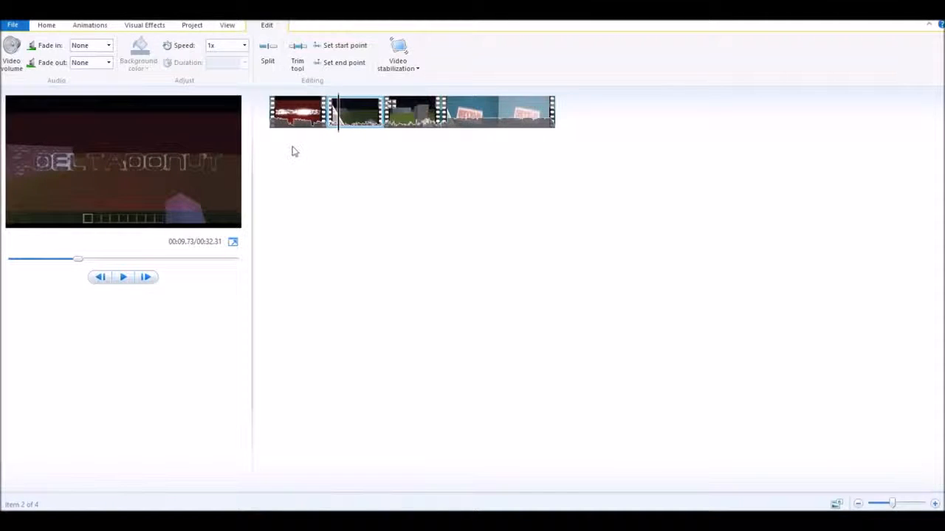
# - Set the intro clip's audio fade-in to Slow
pyautogui.click(309, 122)
pyautogui.click(109, 46)
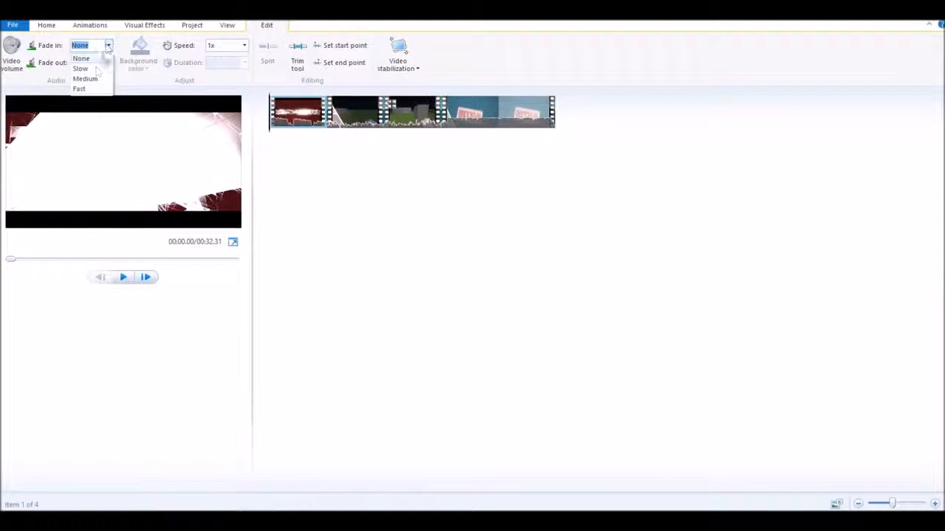
pyautogui.click(81, 68)
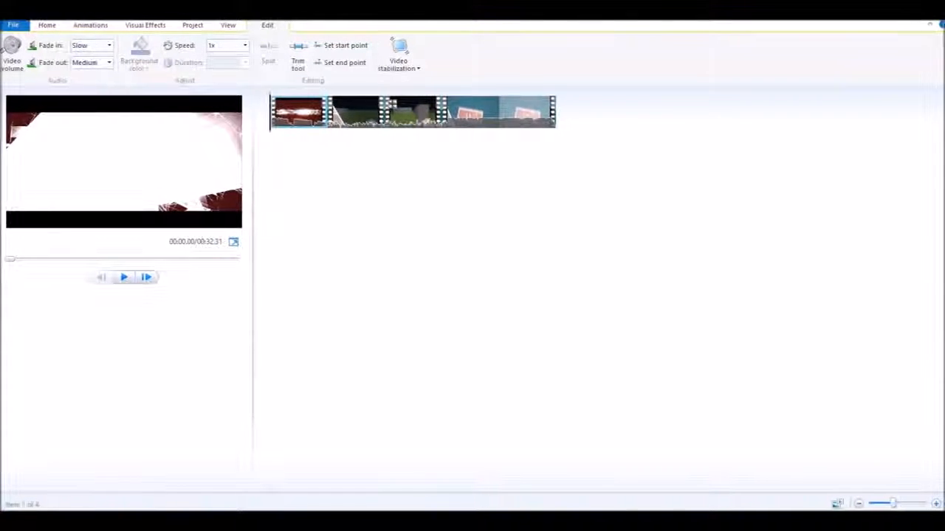
# - Check the intro clip's volume control and preview its first seconds from the start with the fade-in
pyautogui.click(15, 68)
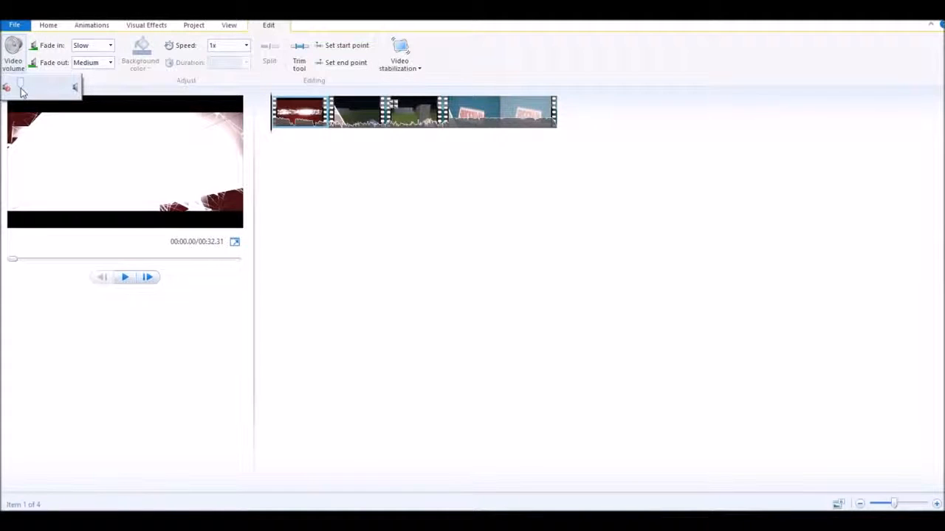
pyautogui.click(124, 276)
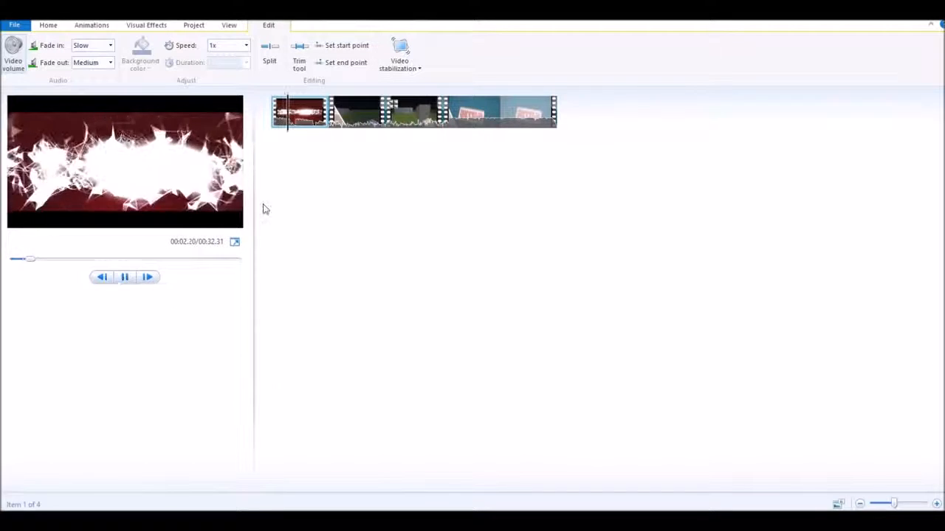
pyautogui.click(311, 111)
pyautogui.click(124, 283)
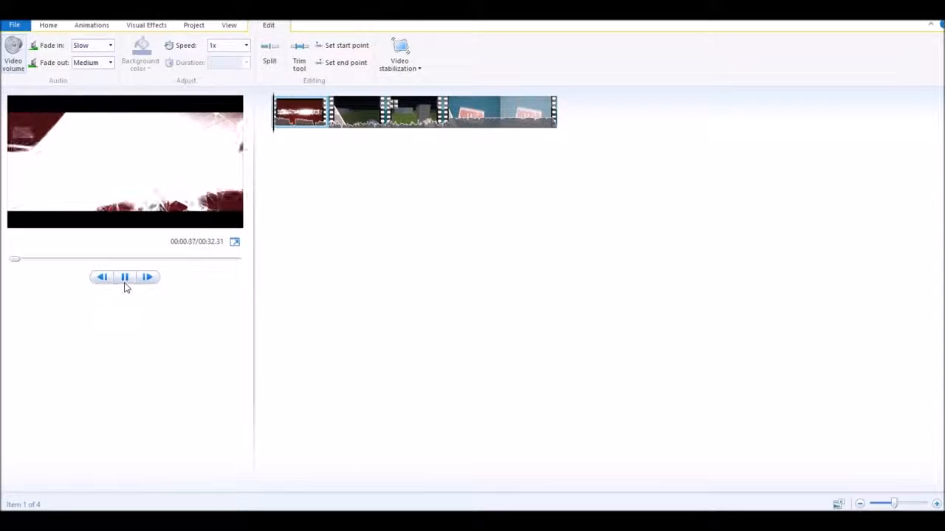
pyautogui.click(126, 287)
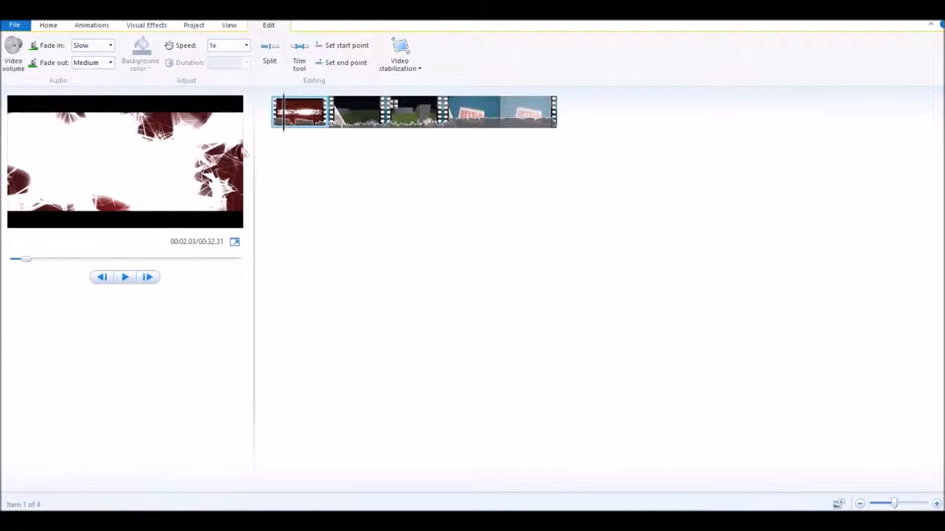
# - Adjust the intro clip's brightness, ending close to the middle of the range
pyautogui.click(132, 28)
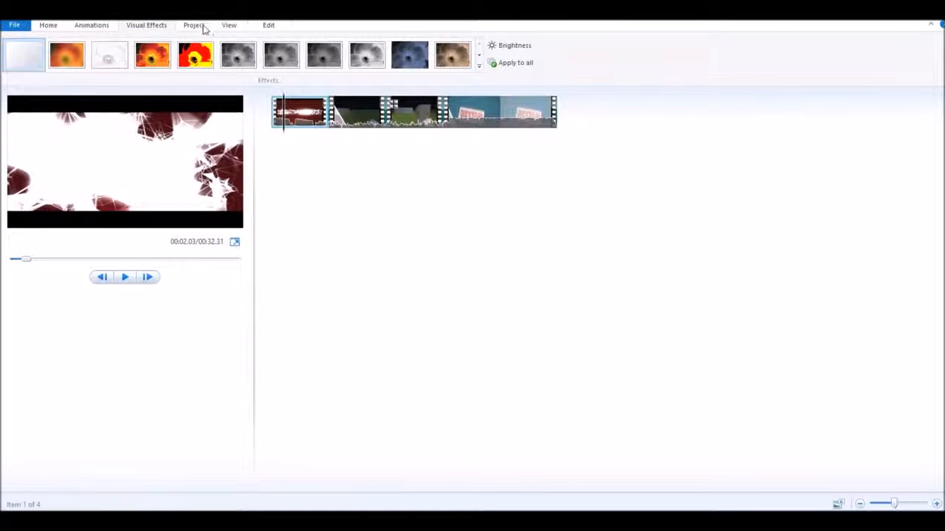
pyautogui.click(508, 46)
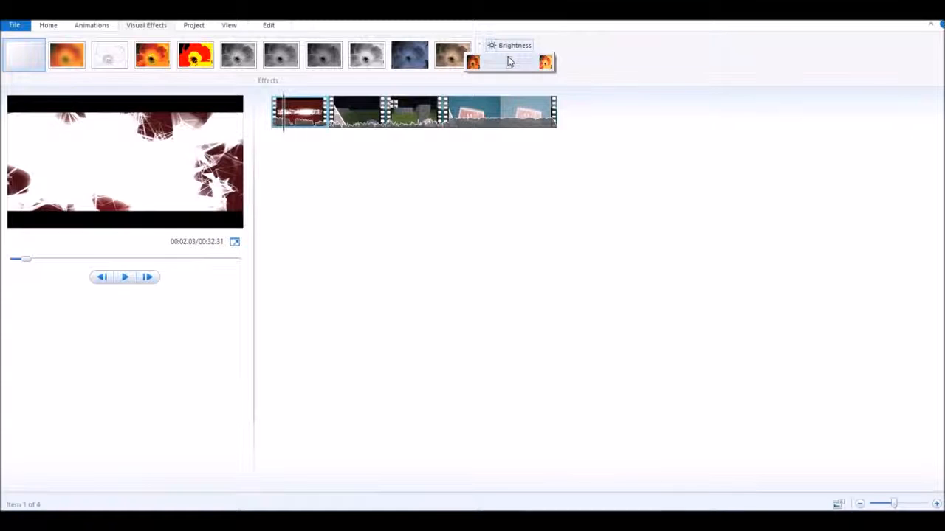
pyautogui.moveTo(509, 60)
pyautogui.mouseDown()
pyautogui.moveTo(533, 60)
pyautogui.moveTo(494, 70)
pyautogui.moveTo(512, 54)
pyautogui.mouseUp()
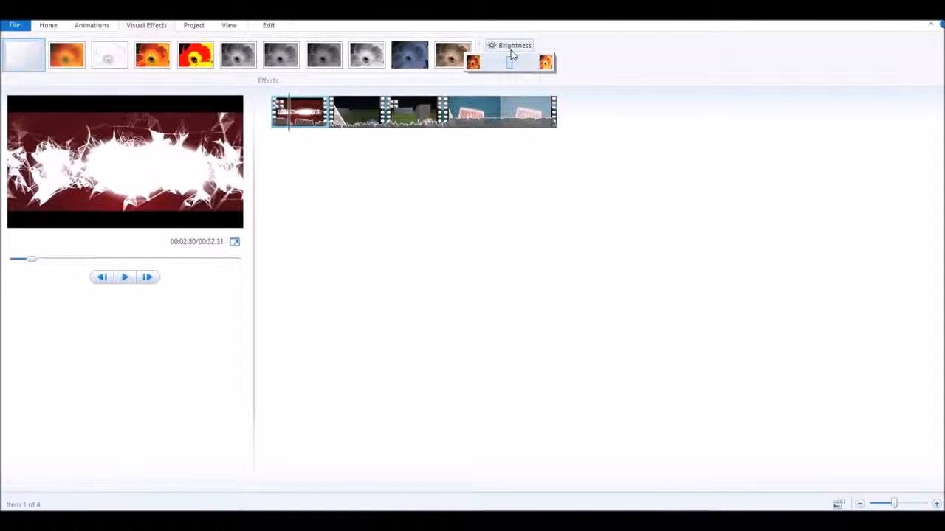
pyautogui.click(638, 82)
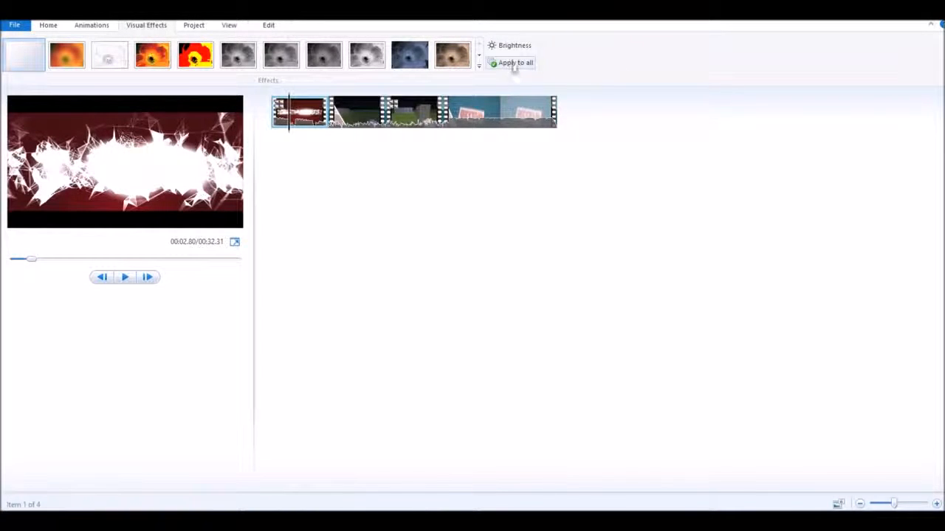
# - Review the project's audio emphasis and aspect ratio options, along with the zoom, thumbnail and waveform view options
pyautogui.click(194, 25)
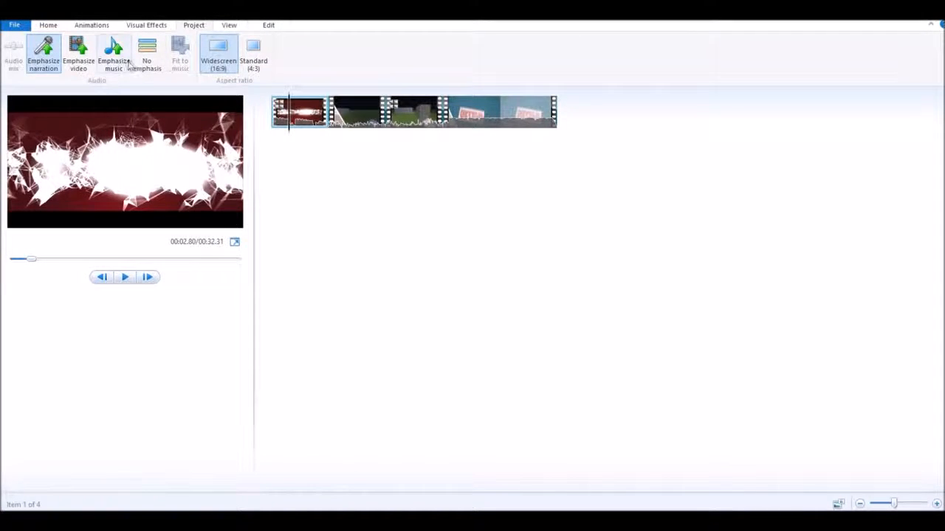
pyautogui.click(227, 28)
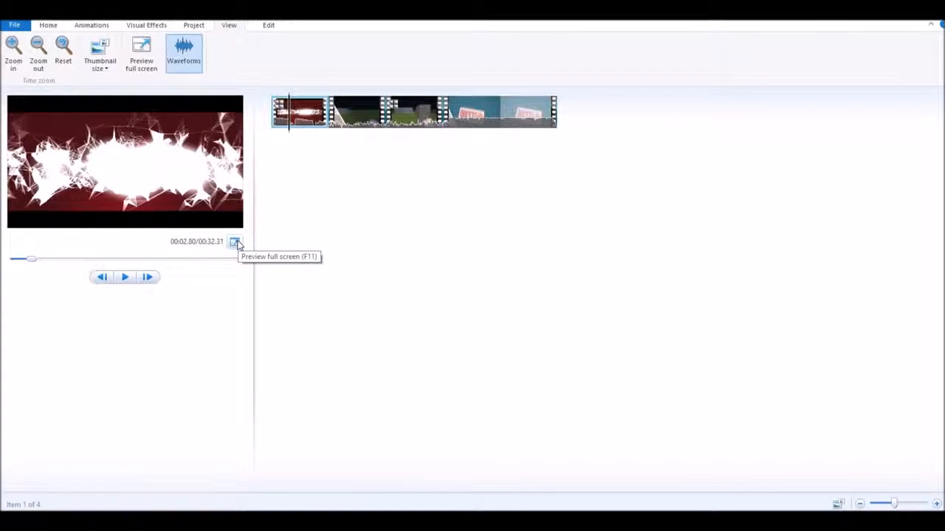
pyautogui.click(270, 28)
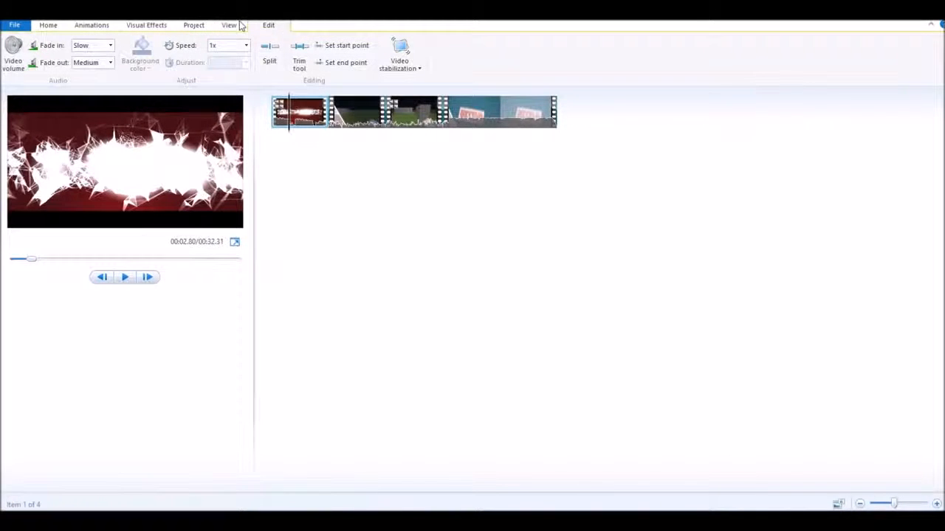
pyautogui.click(97, 28)
# - Add the track The Complex from the Downloads folder as background music for the movie
pyautogui.click(59, 28)
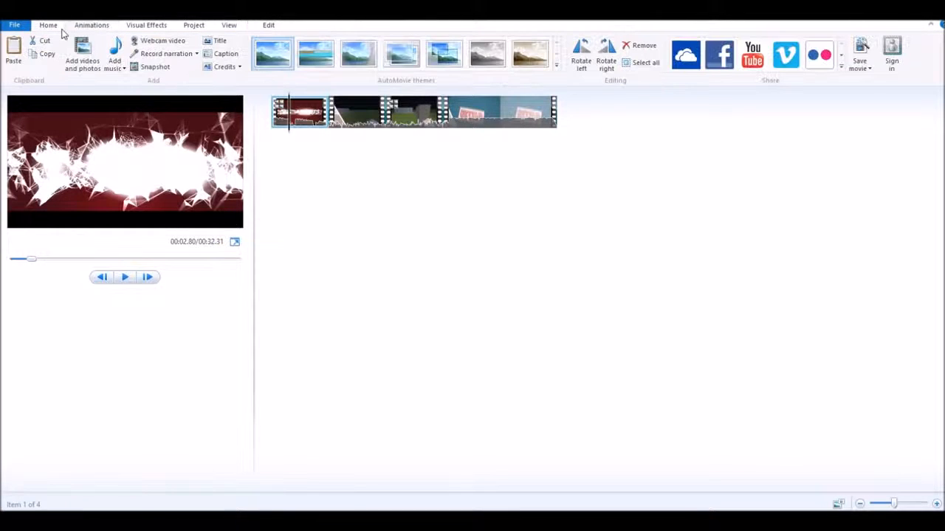
pyautogui.click(115, 48)
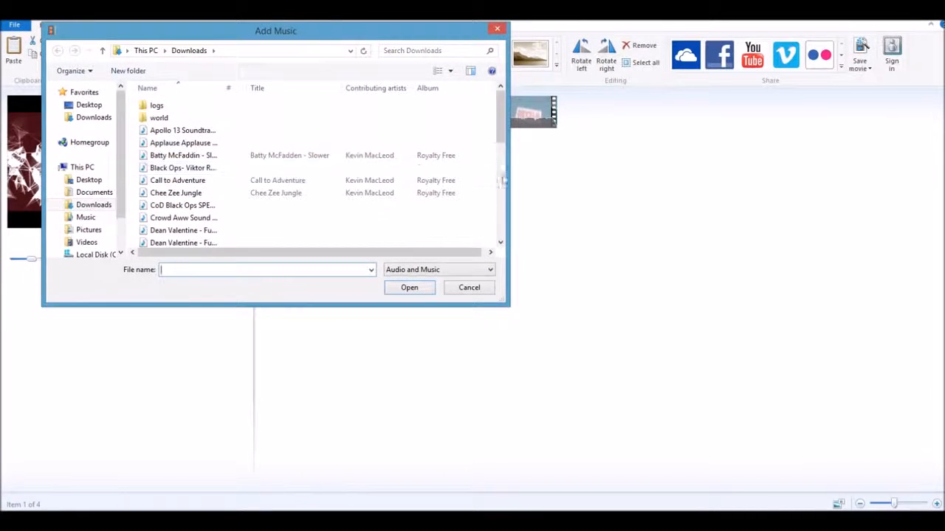
pyautogui.scroll(-5, 483, 214)
pyautogui.scroll(-1, 484, 214)
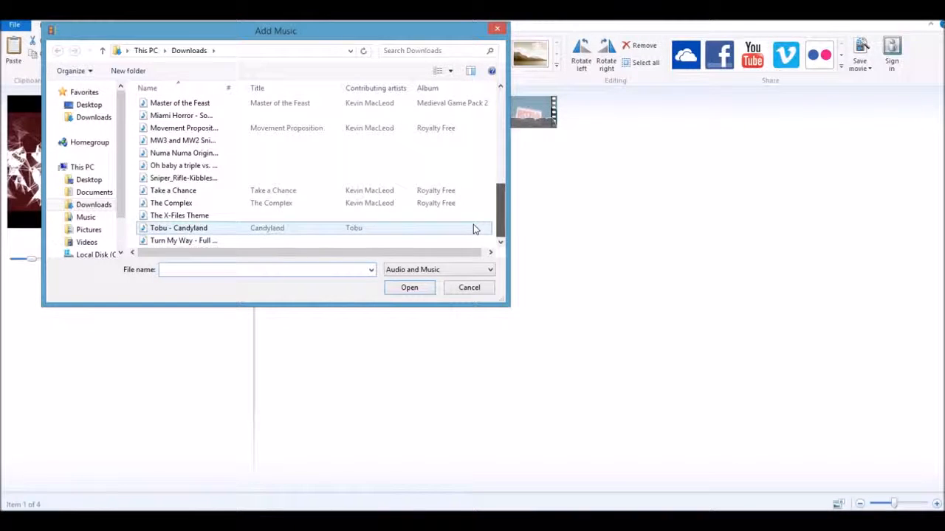
pyautogui.doubleClick(394, 205)
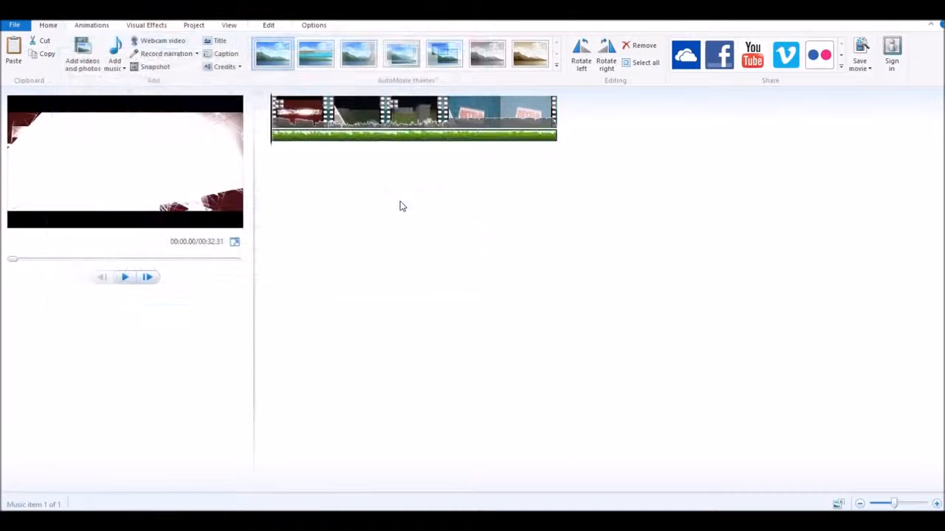
# - Preview the opening seconds of the movie with the music and open the music track's audio and editing options
pyautogui.click(124, 277)
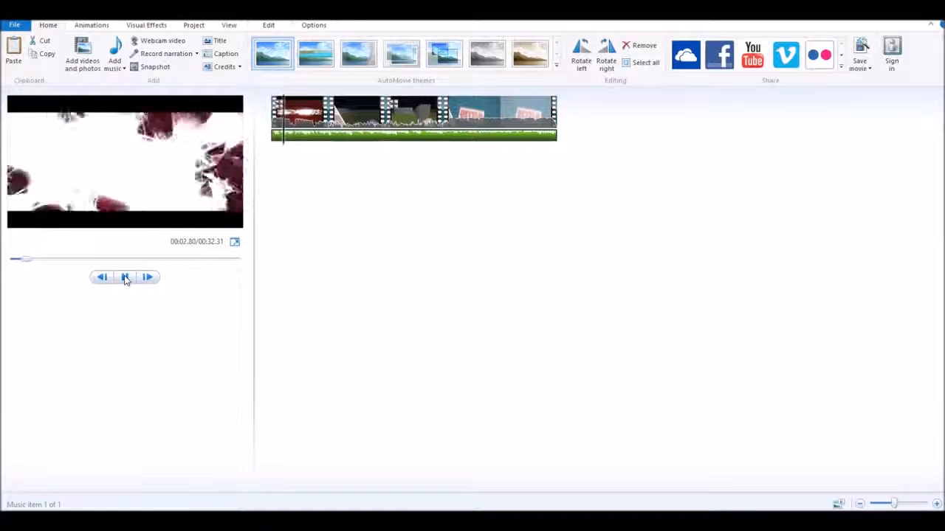
pyautogui.click(124, 278)
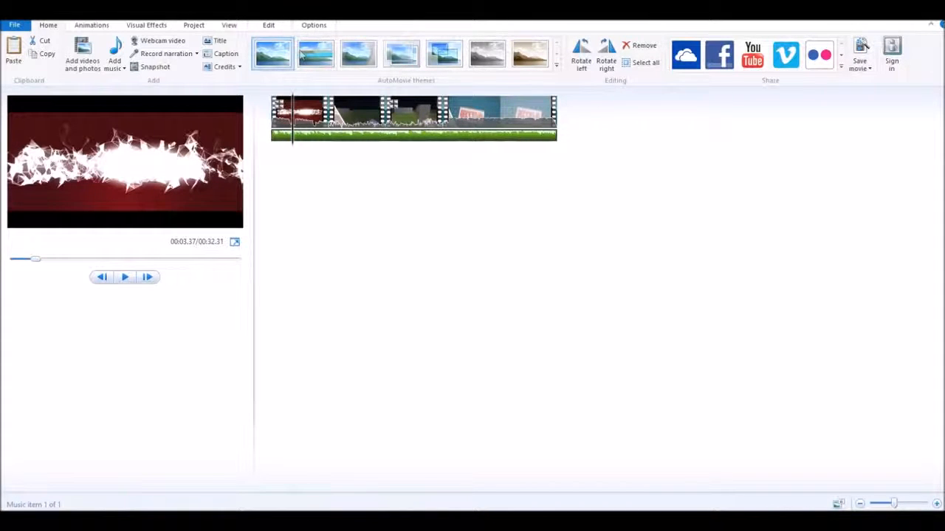
pyautogui.click(314, 26)
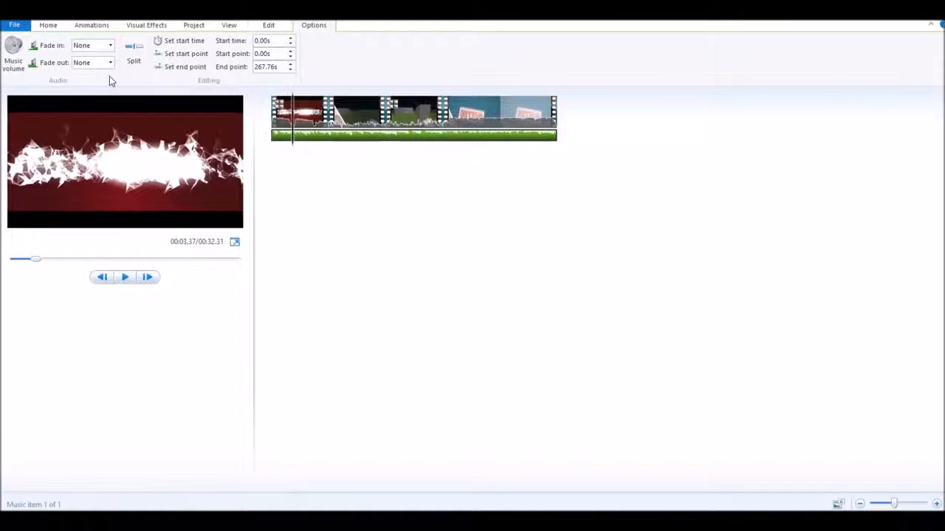
# - Check the music track's volume control and set both its fade in and fade out to Slow
pyautogui.click(15, 62)
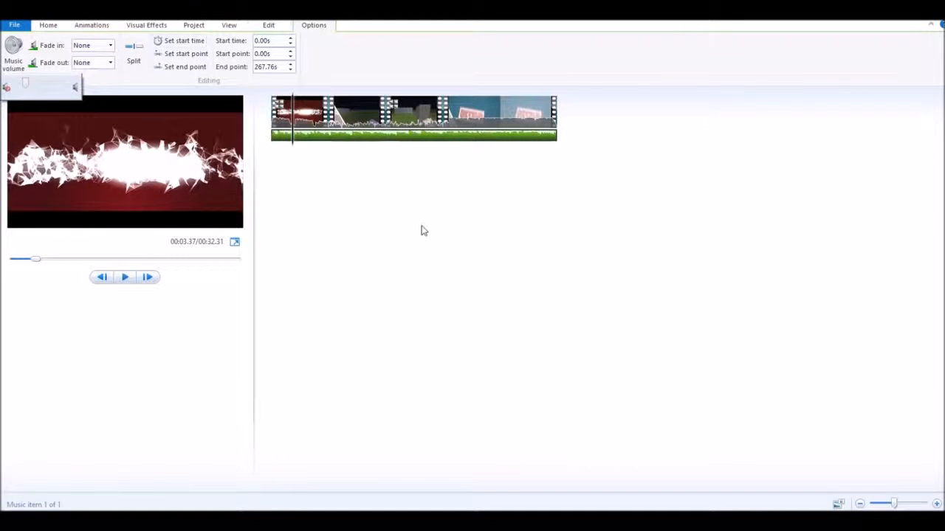
pyautogui.click(111, 47)
pyautogui.click(111, 46)
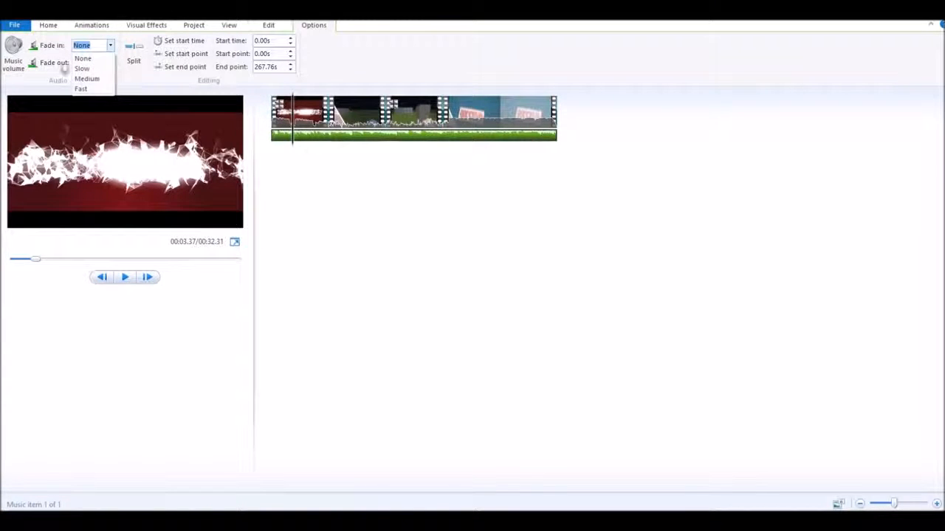
pyautogui.click(82, 69)
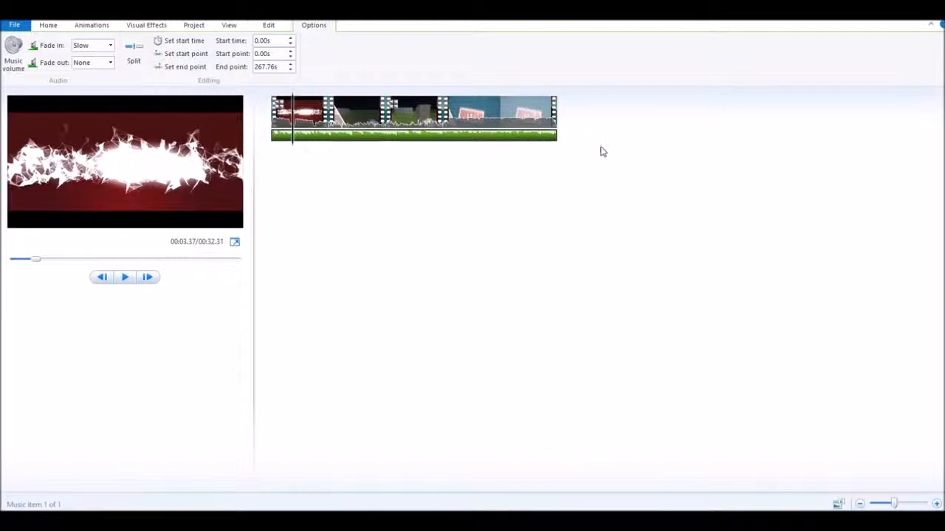
pyautogui.click(110, 64)
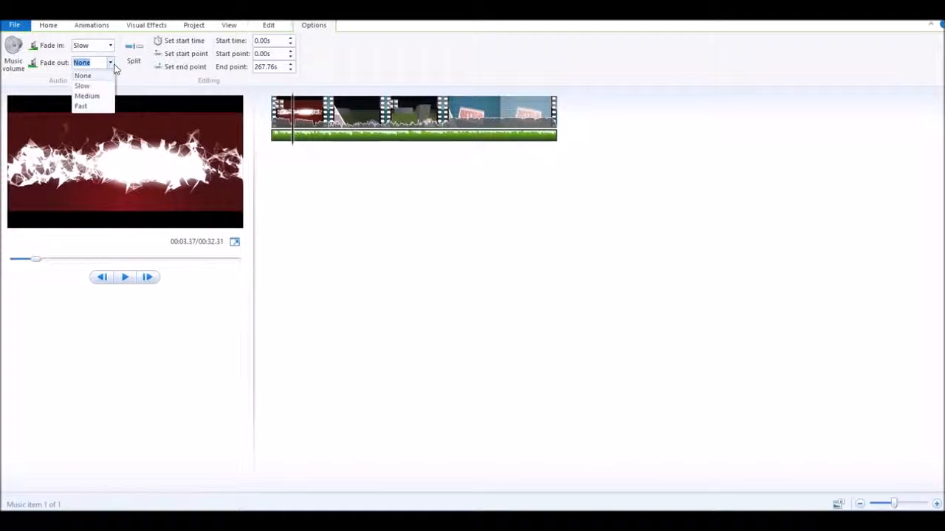
pyautogui.click(90, 87)
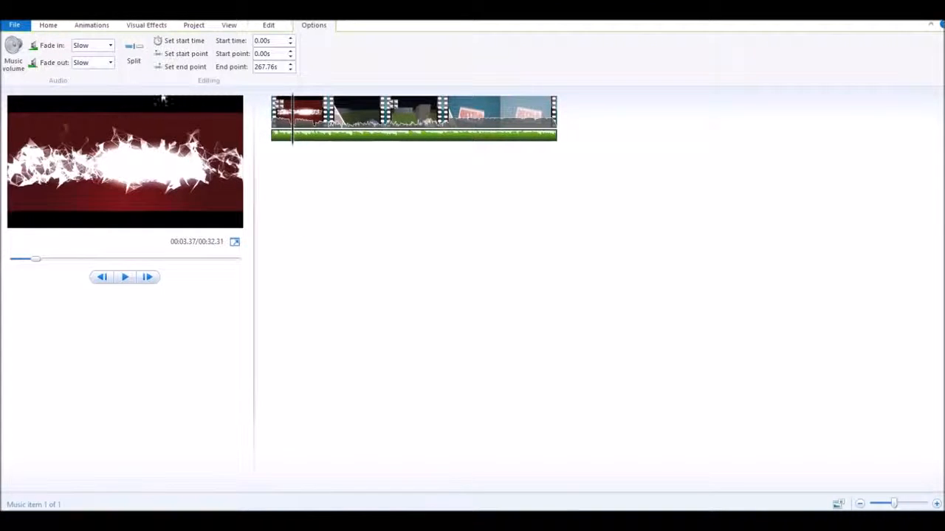
# - Split the music track at 3.37 seconds and set the second part's start point to 13.57 s
pyautogui.click(133, 52)
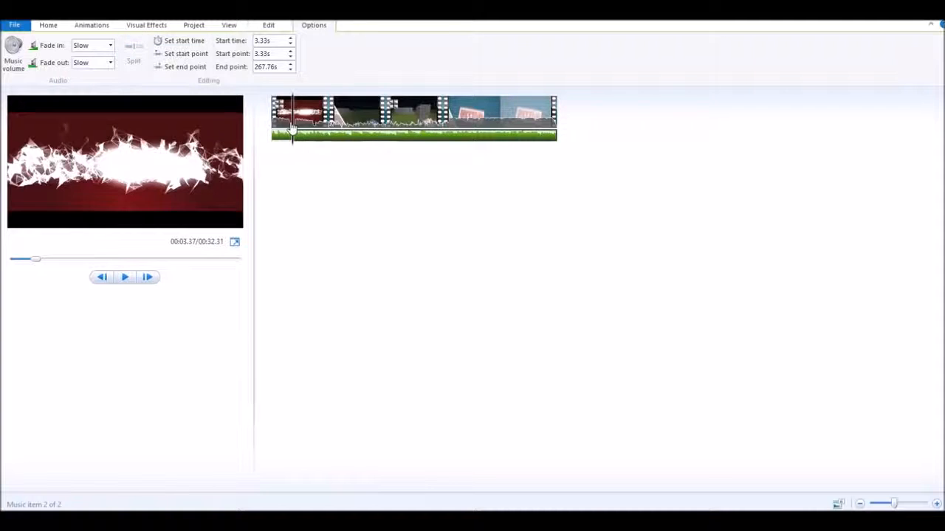
pyautogui.moveTo(295, 125); pyautogui.dragTo(416, 127)
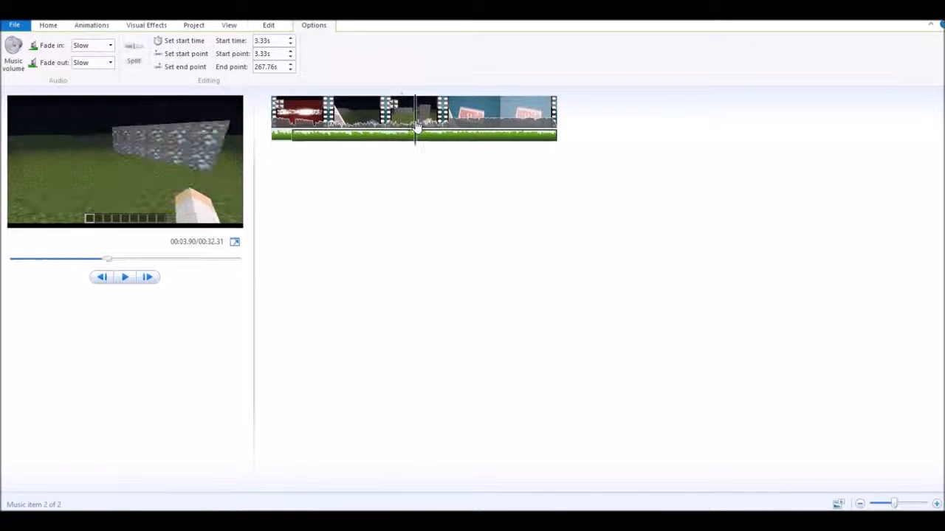
pyautogui.click(188, 57)
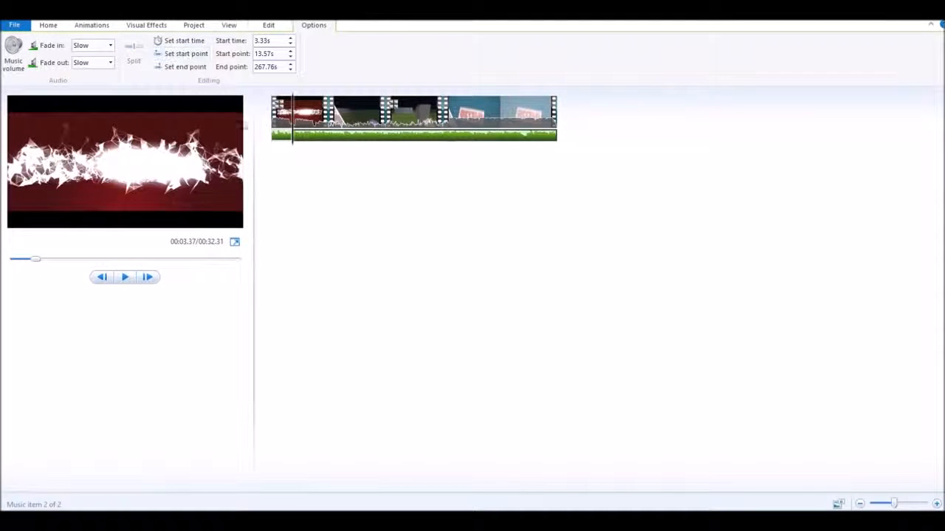
# - Preview a couple of seconds of the movie from the music split inside the intro clip
pyautogui.click(290, 119)
pyautogui.click(127, 278)
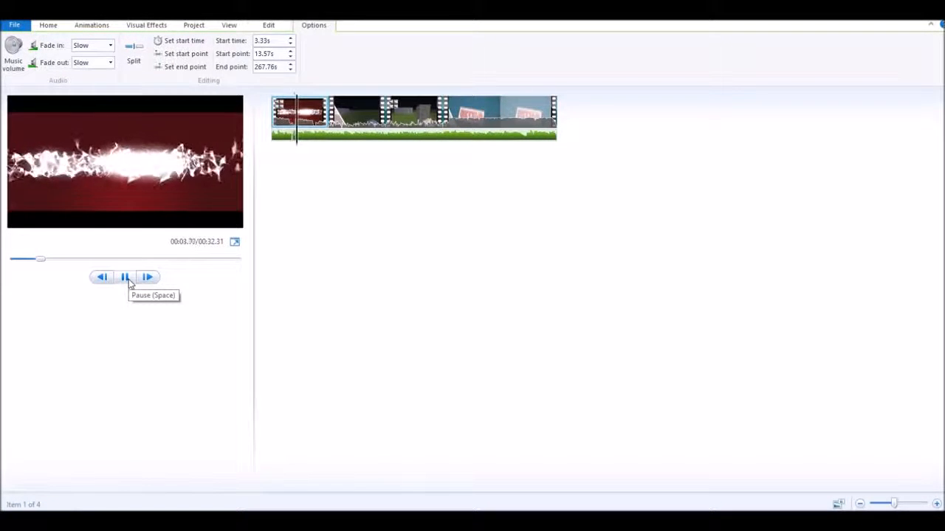
pyautogui.click(127, 278)
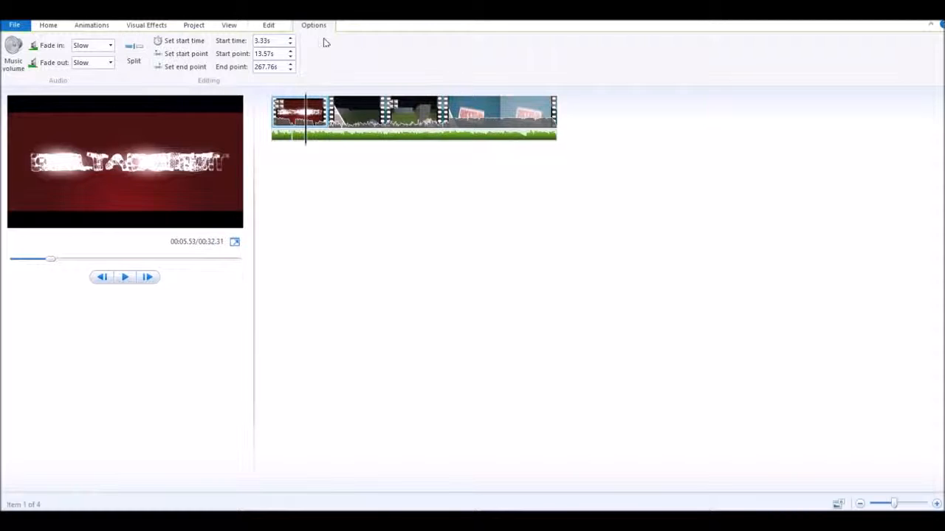
pyautogui.click(266, 27)
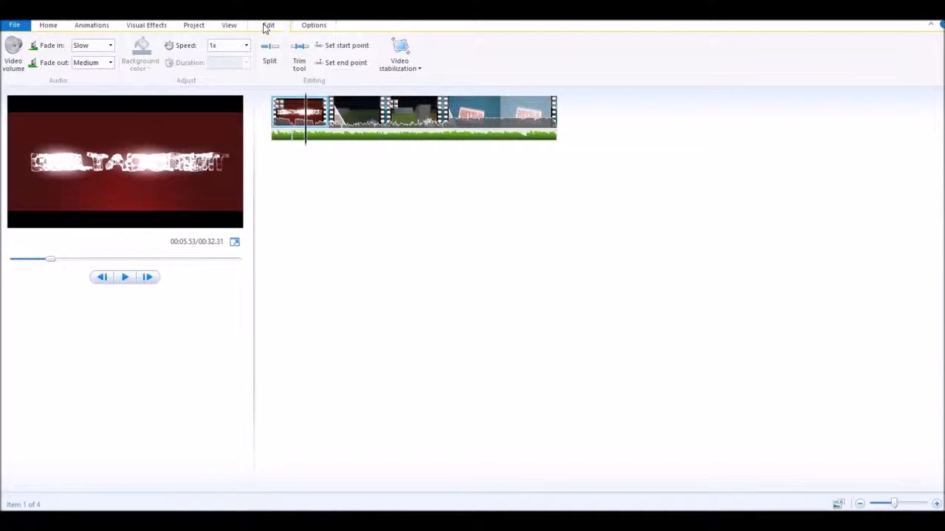
pyautogui.click(223, 25)
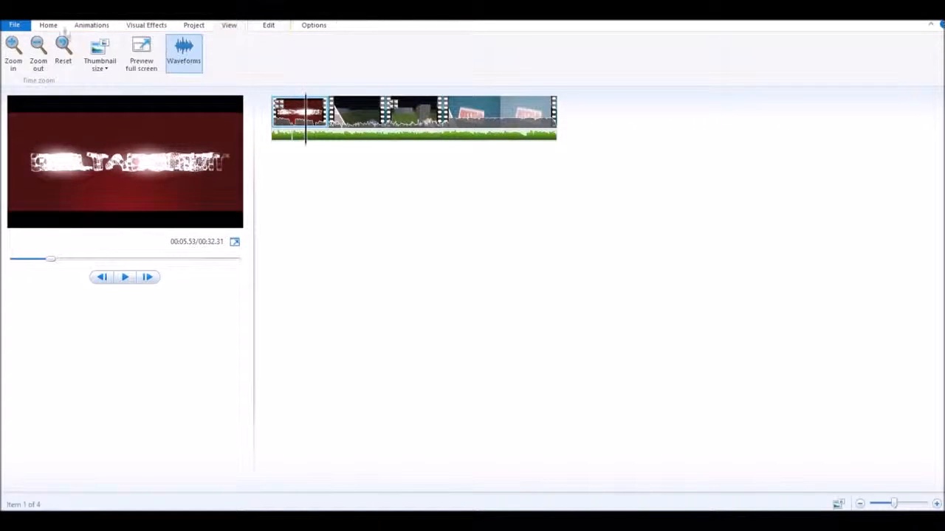
pyautogui.click(53, 27)
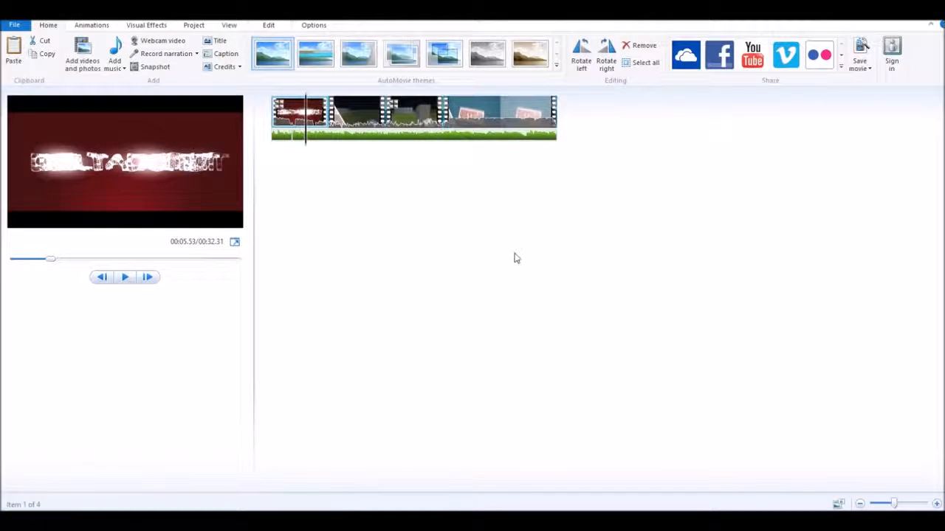
pyautogui.click(313, 65)
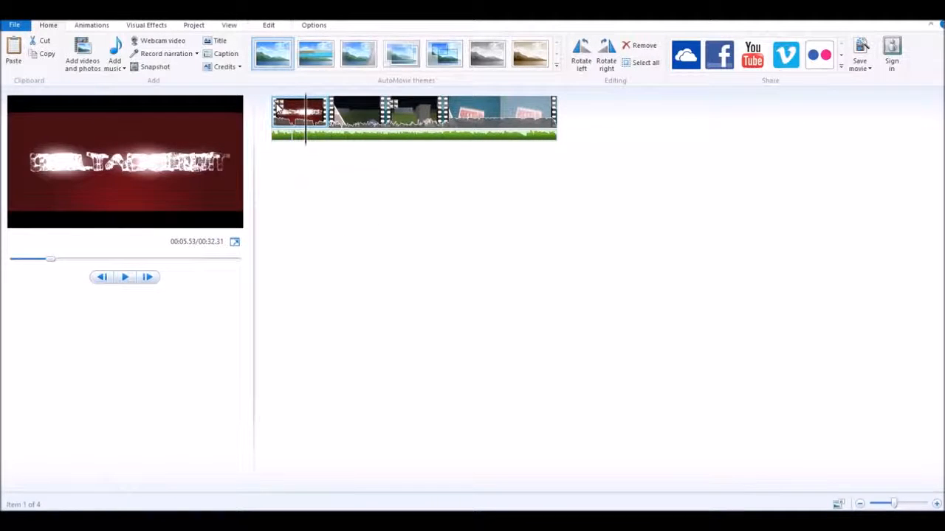
# - Add a title card before the intro clip at the start of the movie and preview it
pyautogui.click(290, 122)
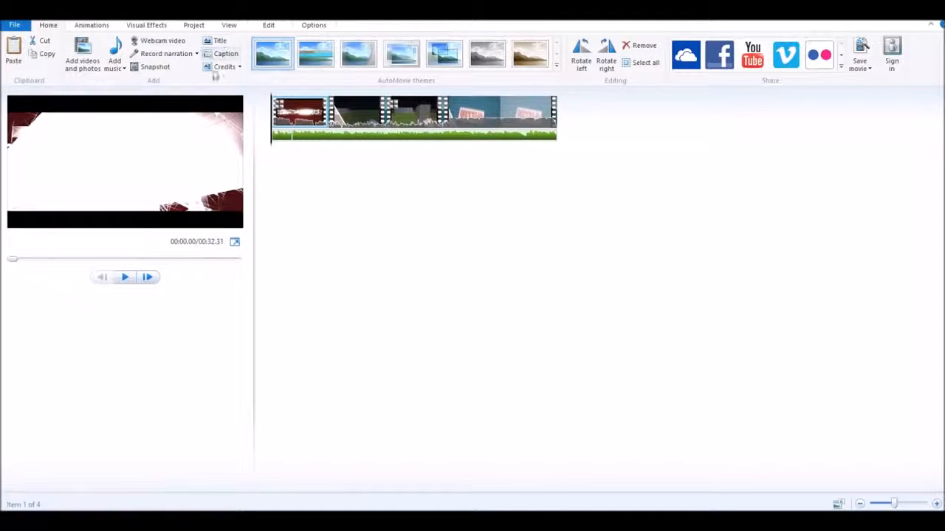
pyautogui.click(216, 41)
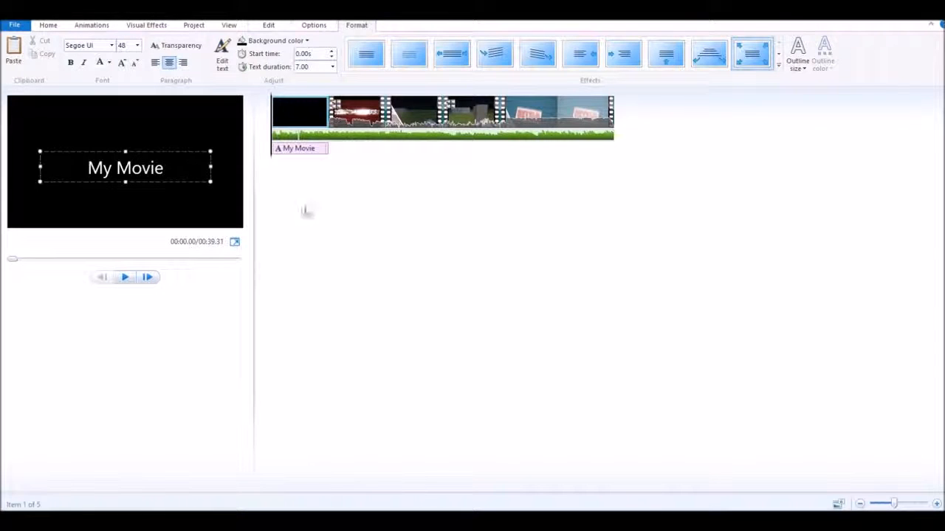
pyautogui.click(203, 210)
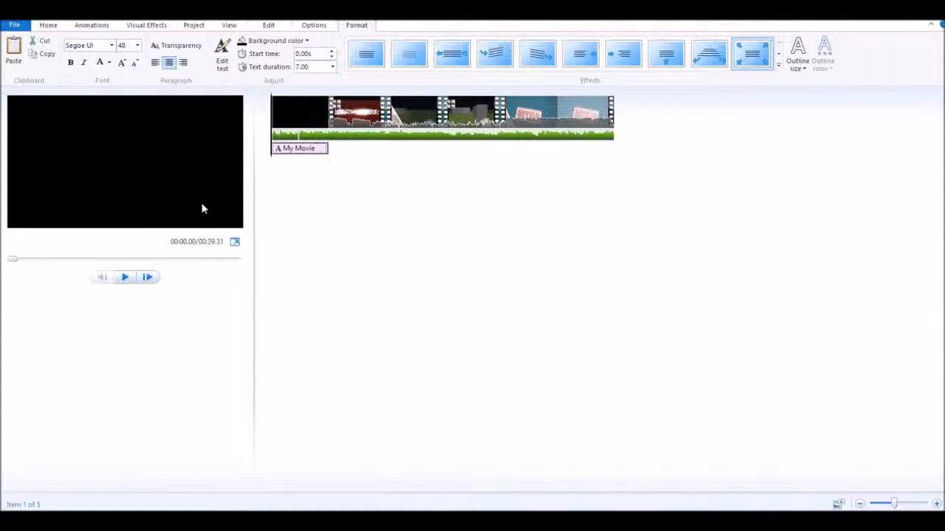
pyautogui.click(126, 278)
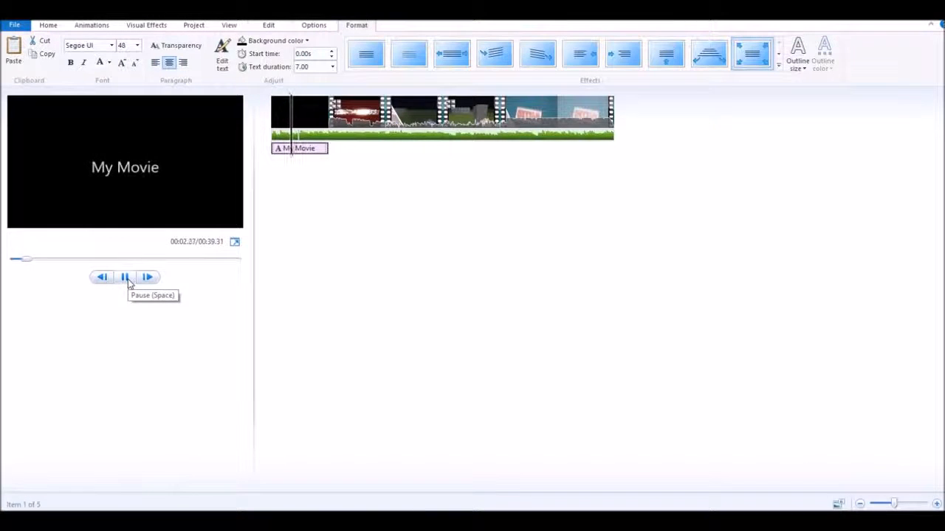
pyautogui.click(126, 278)
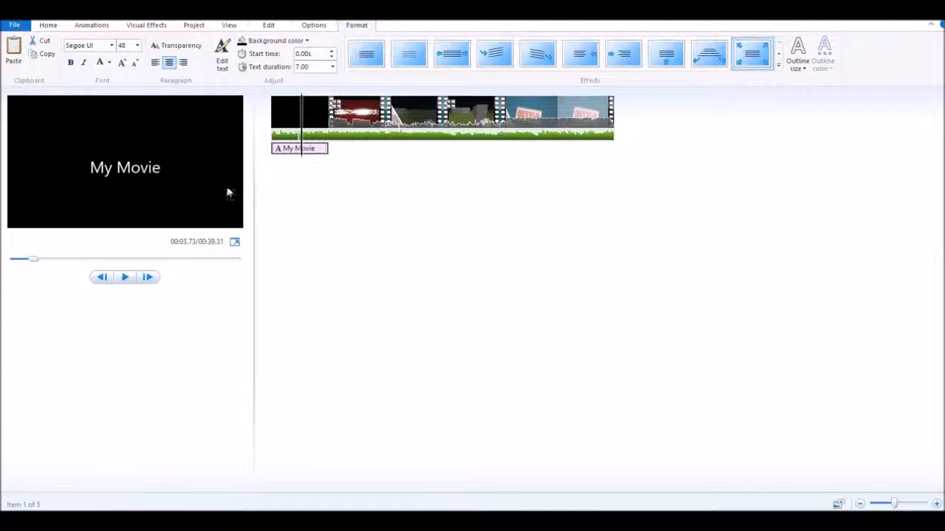
# - Replace the title card's default text with "doughnuts"
pyautogui.click(167, 168)
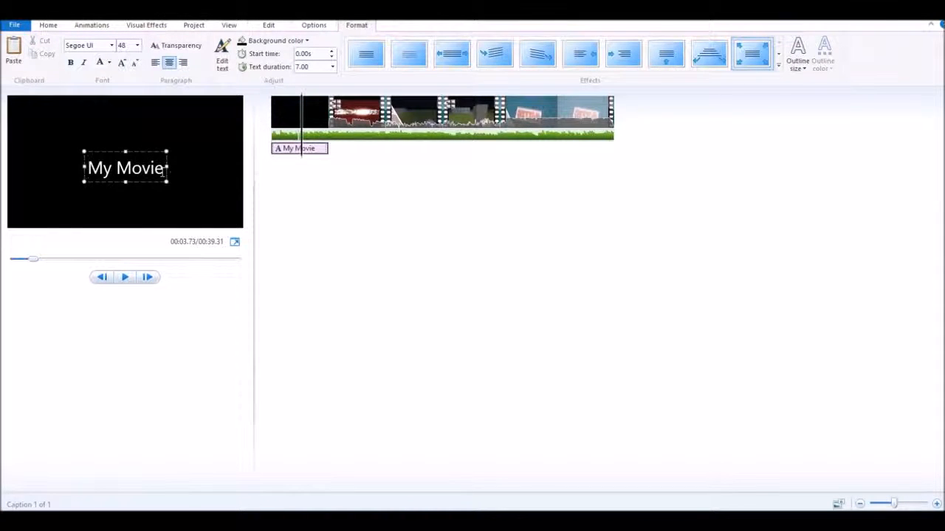
pyautogui.moveTo(163, 171); pyautogui.dragTo(32, 173)
pyautogui.write('do')
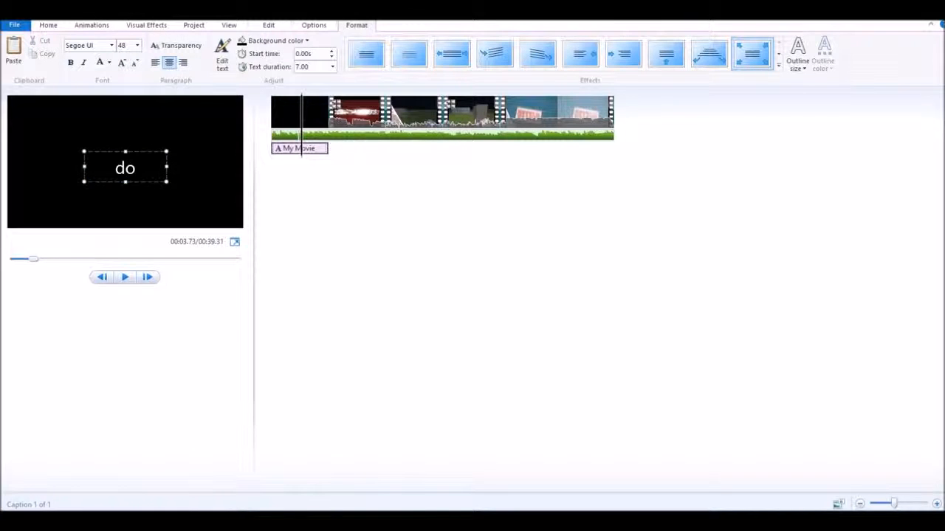
pyautogui.write('ughn')
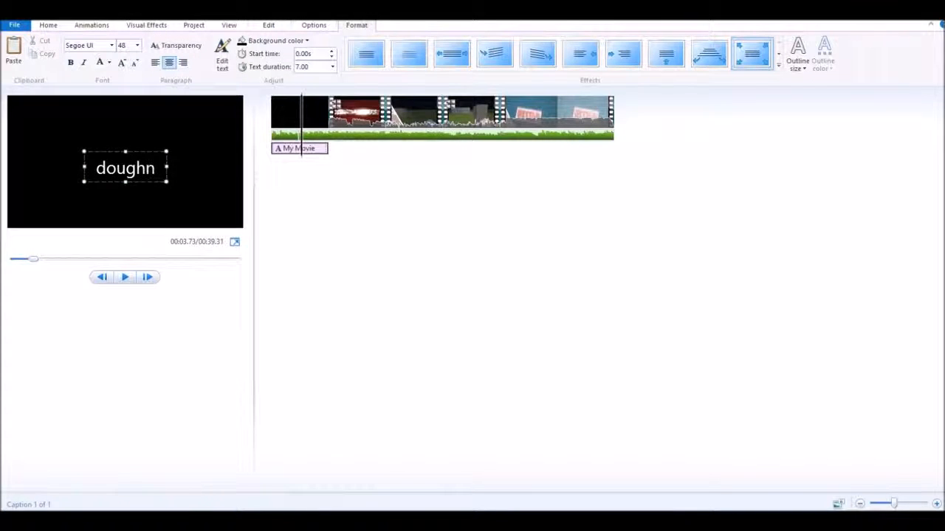
pyautogui.write('uts')
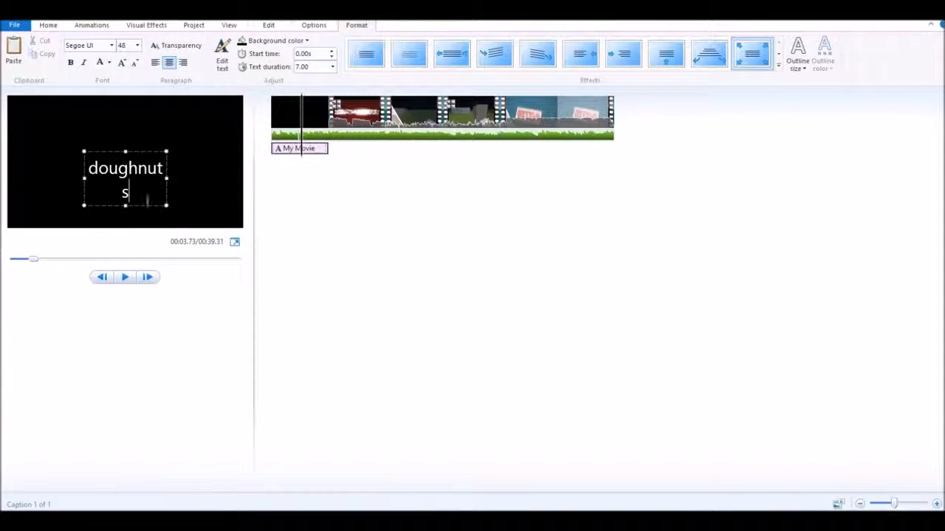
# - Replace the title card's text with "YO" and preview the card from the start of the movie
pyautogui.moveTo(170, 177); pyautogui.dragTo(12, 155)
pyautogui.press('Delete')
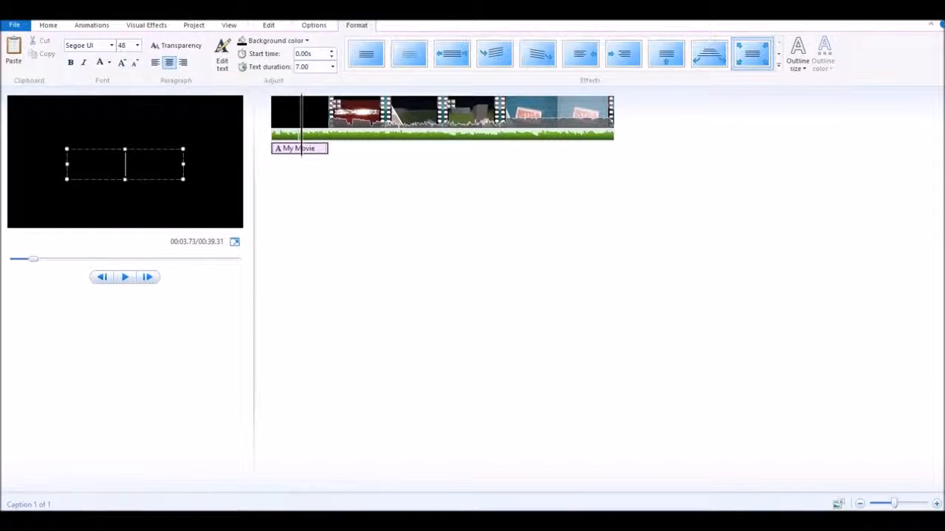
pyautogui.write('YO')
pyautogui.click(277, 111)
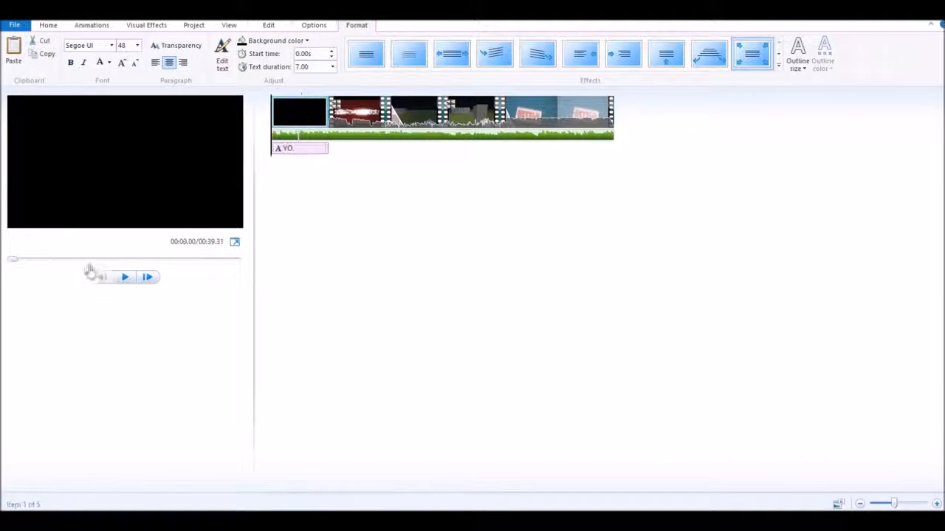
pyautogui.click(132, 283)
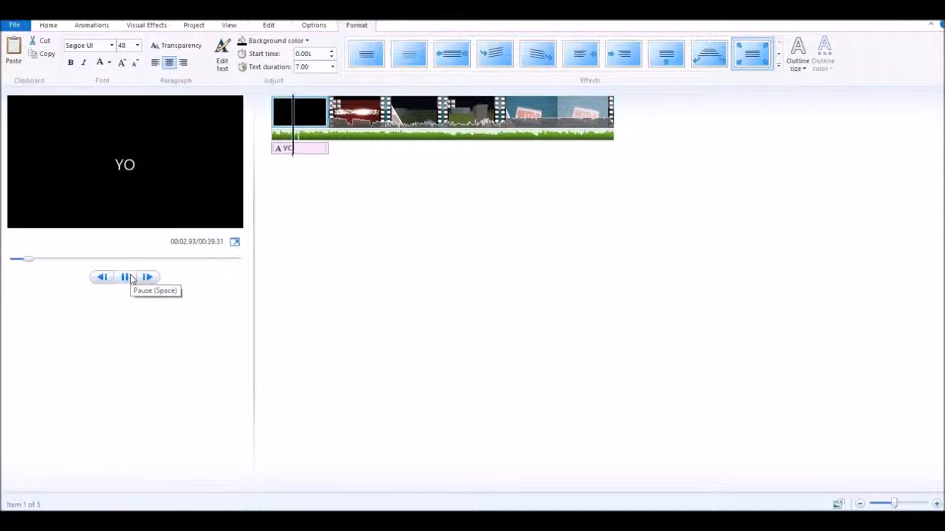
pyautogui.click(126, 277)
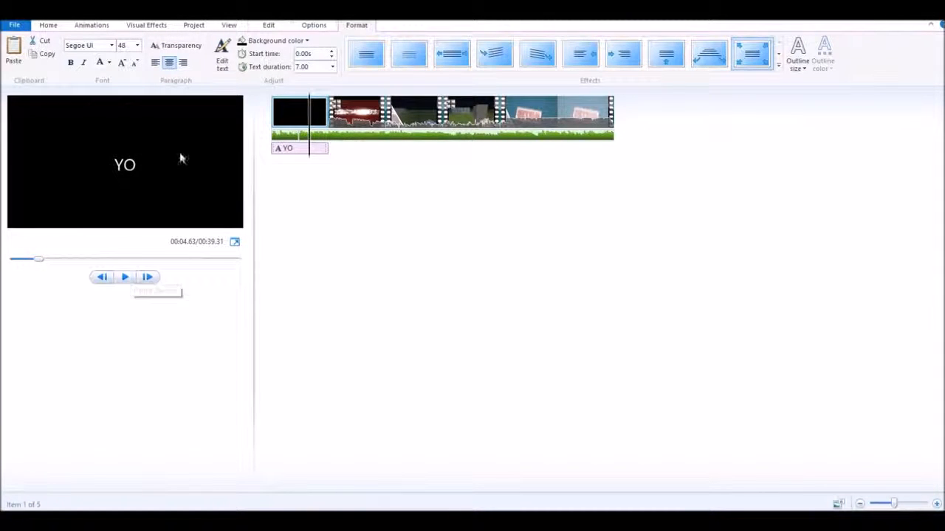
# - Make the YO title bold and italic, and widen and reposition its text box so the word fits on one line
pyautogui.click(228, 67)
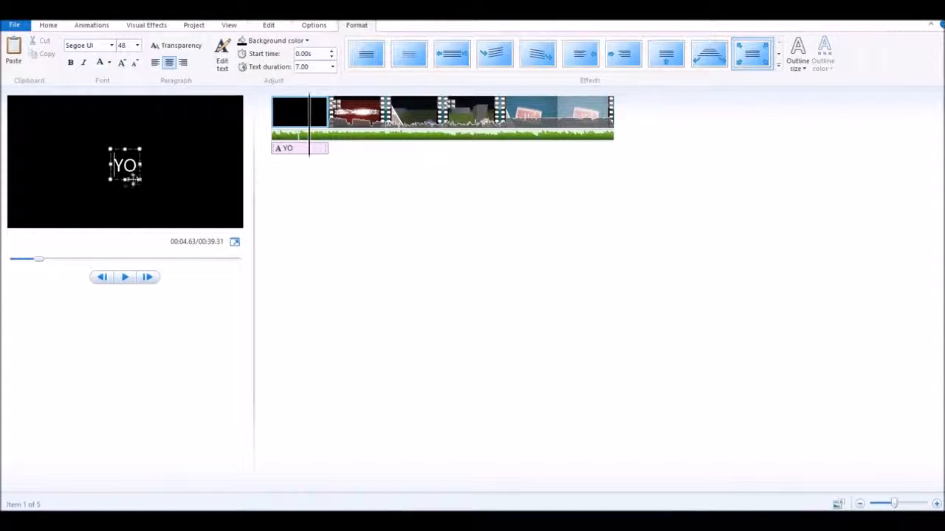
pyautogui.click(75, 67)
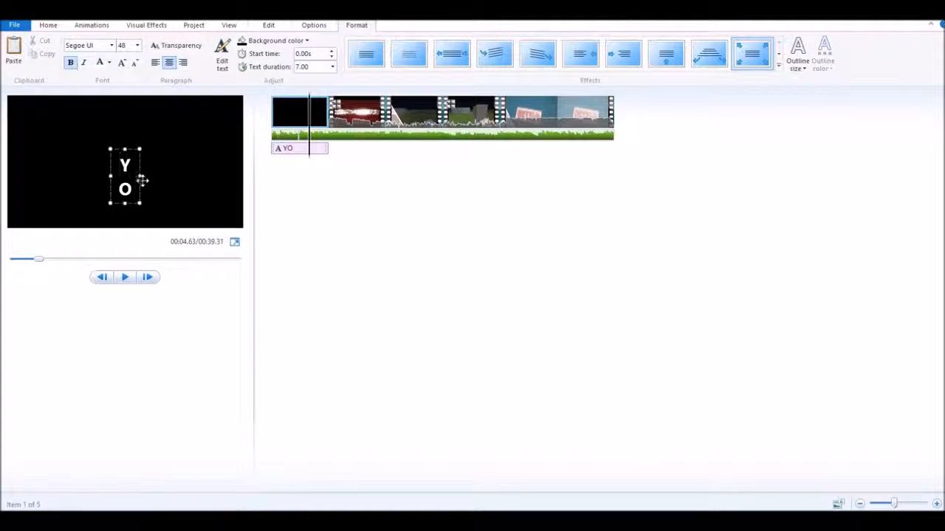
pyautogui.moveTo(140, 175); pyautogui.dragTo(136, 146)
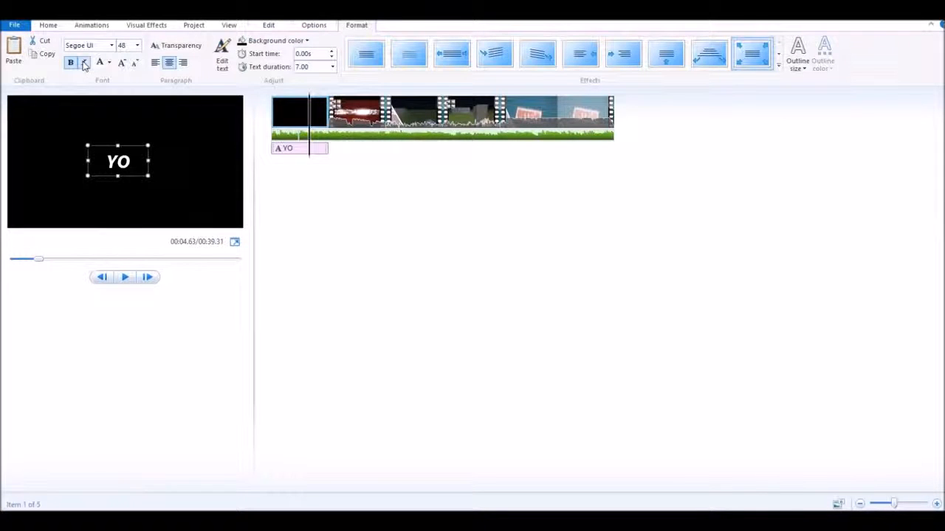
# - Color the YO title text red and set its font size to 72
pyautogui.click(108, 63)
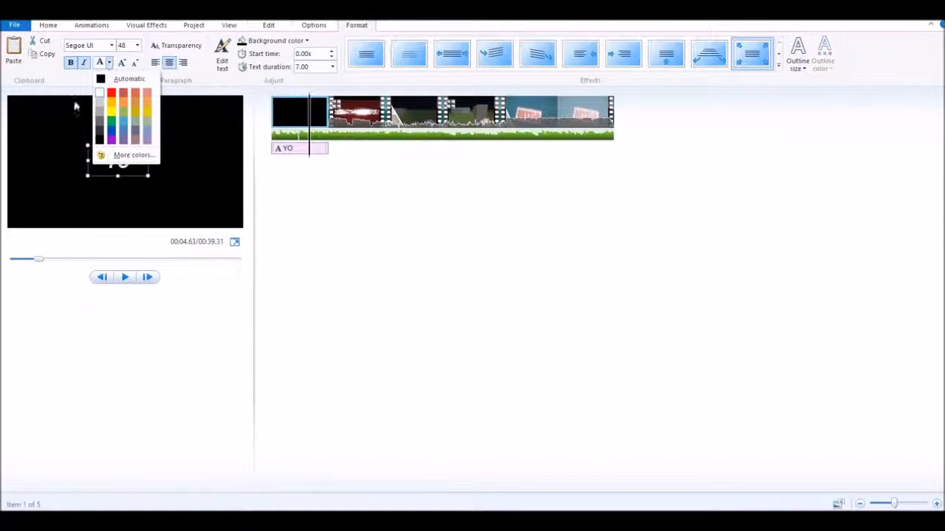
pyautogui.click(116, 98)
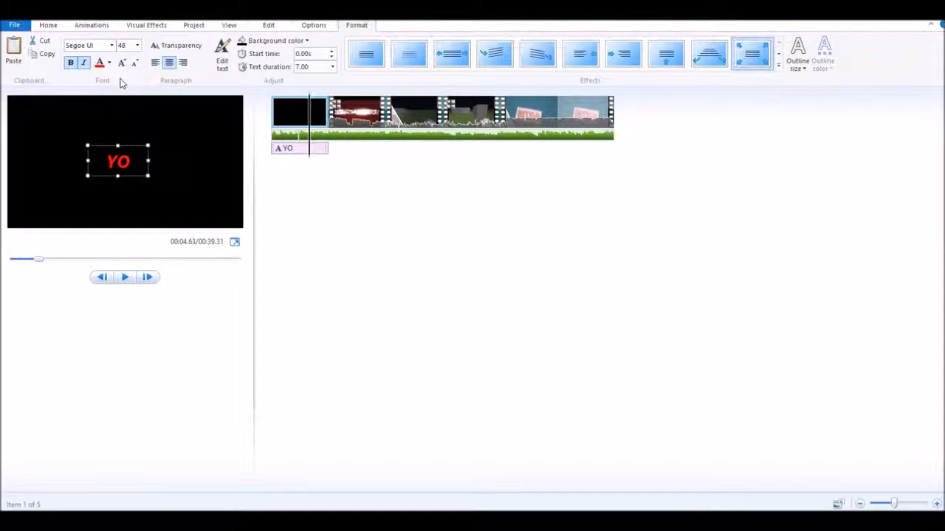
pyautogui.click(124, 64)
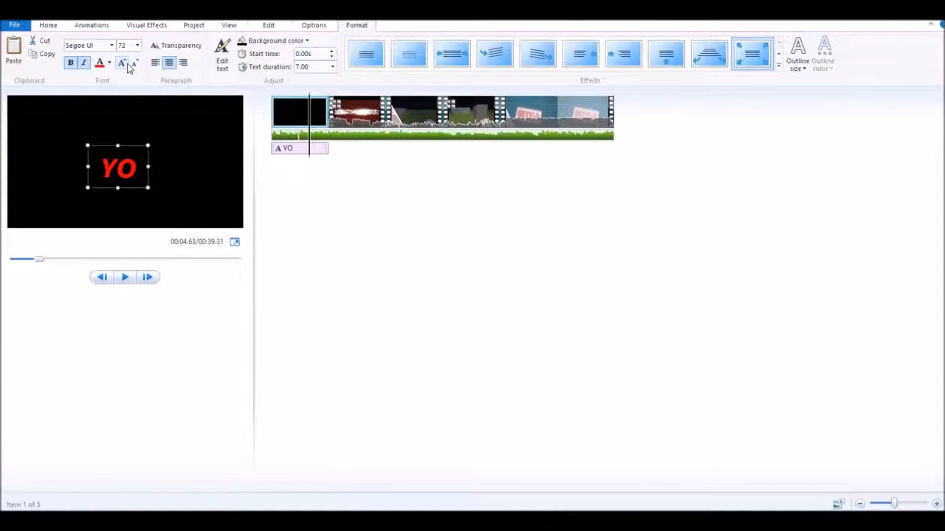
pyautogui.click(138, 46)
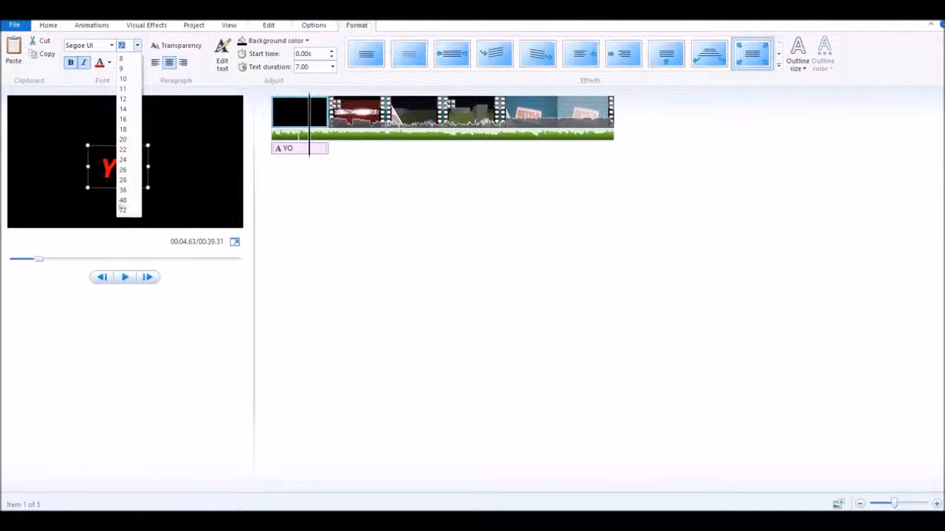
pyautogui.click(128, 211)
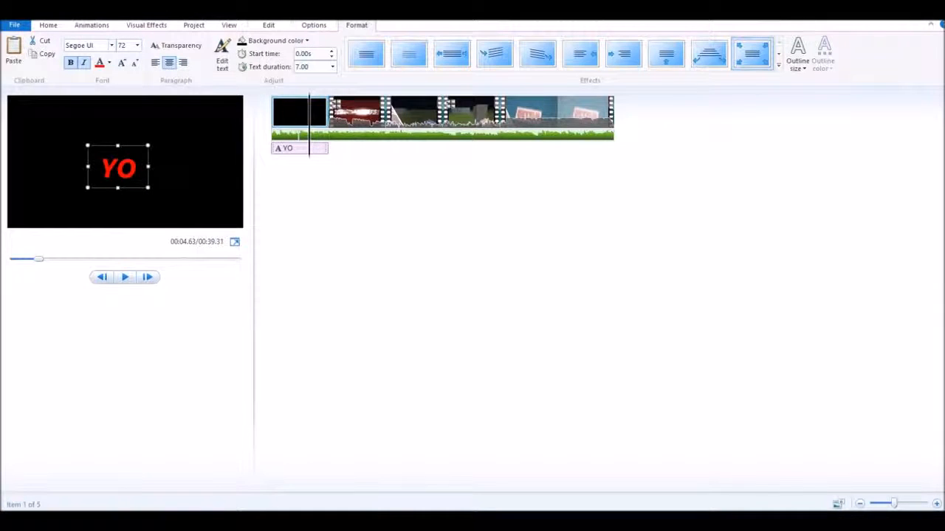
# - Change the YO title's font to MINECRAFT PE
pyautogui.click(111, 46)
pyautogui.scroll(-2, 97, 238)
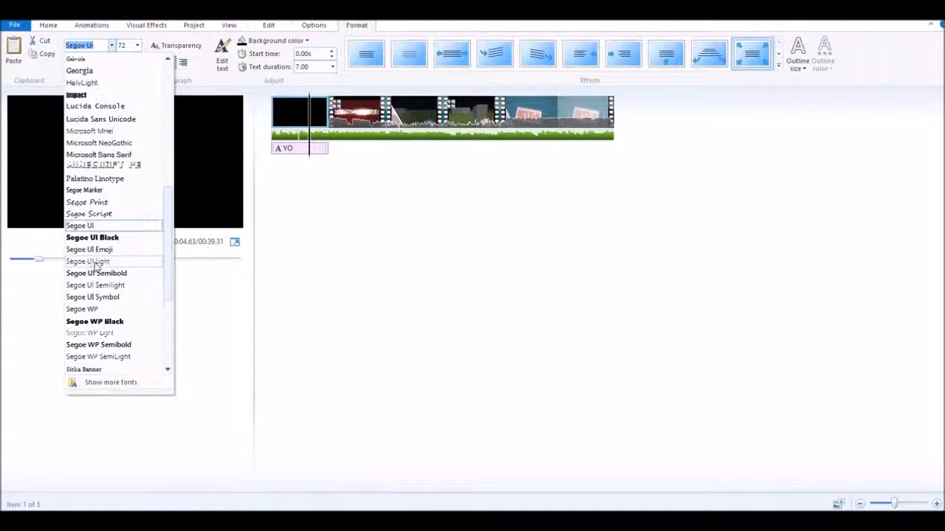
pyautogui.scroll(-5, 97, 266)
pyautogui.scroll(2, 78, 199)
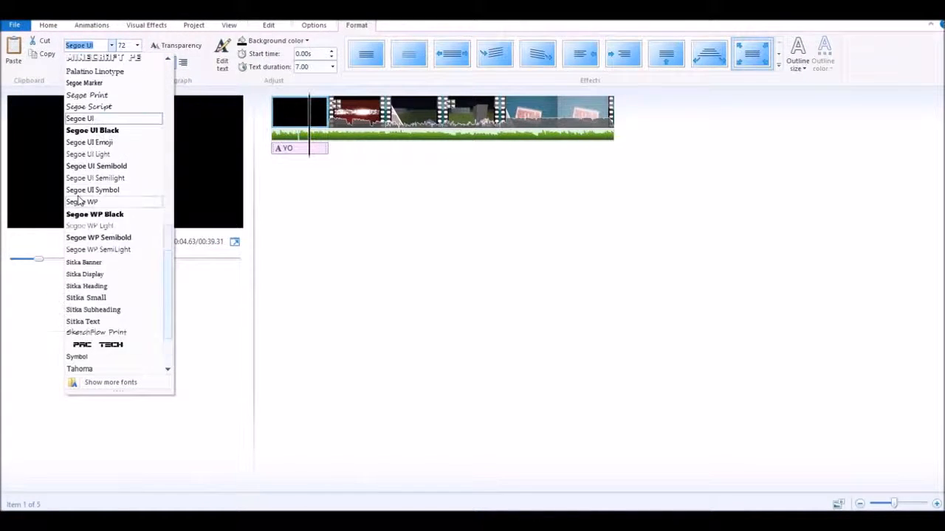
pyautogui.scroll(8, 79, 200)
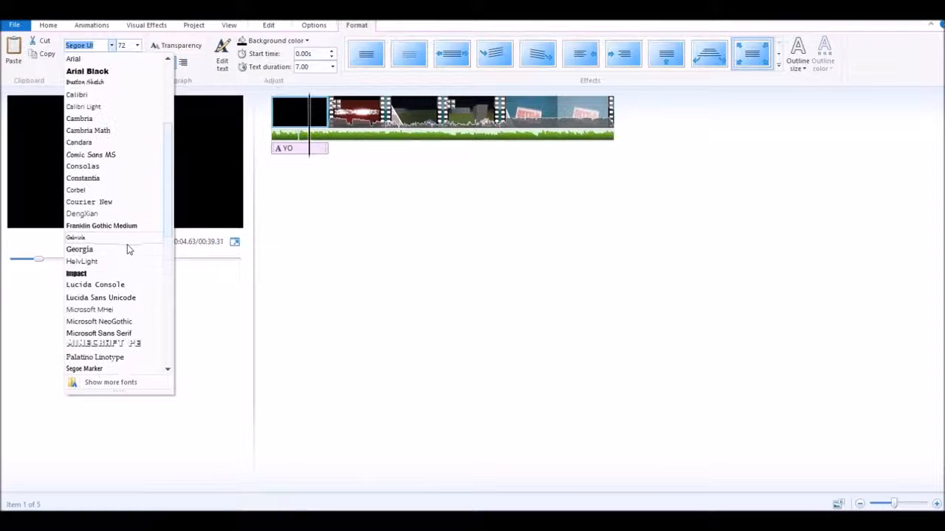
pyautogui.scroll(-2, 127, 249)
pyautogui.click(132, 275)
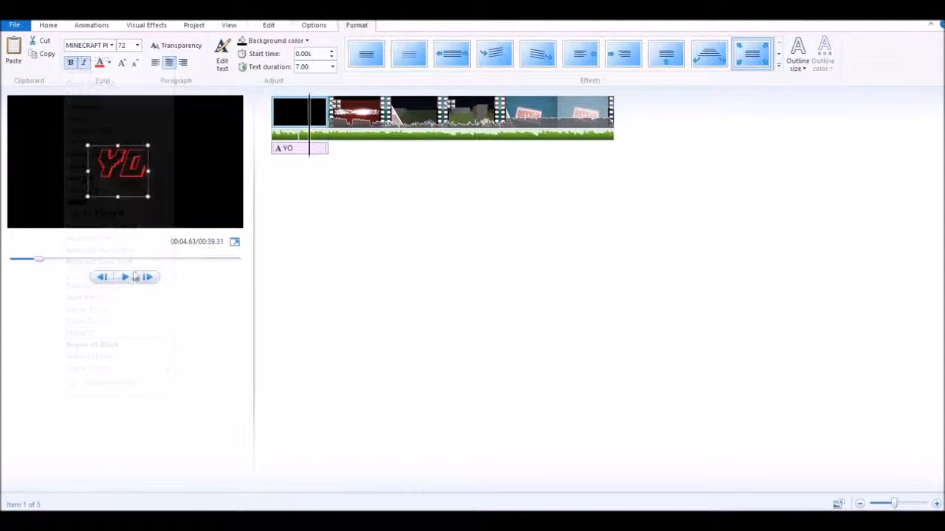
# - Widen and reposition the YO title's text box, and set the title card's background color to light blue
pyautogui.click(151, 173)
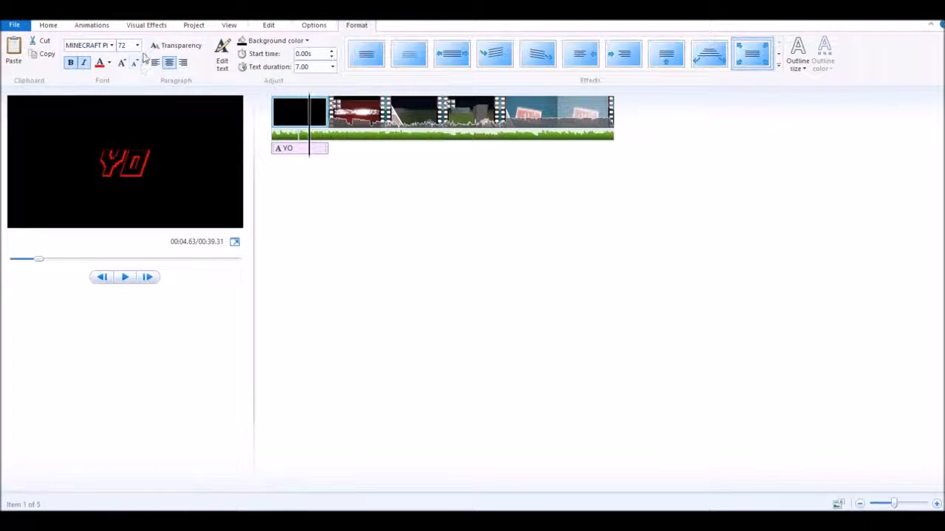
pyautogui.click(183, 53)
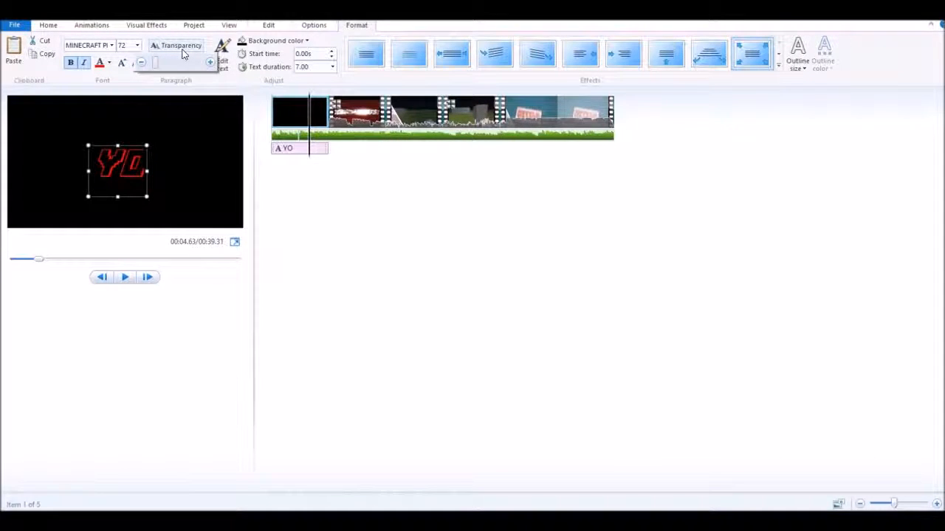
pyautogui.moveTo(147, 172); pyautogui.dragTo(180, 139)
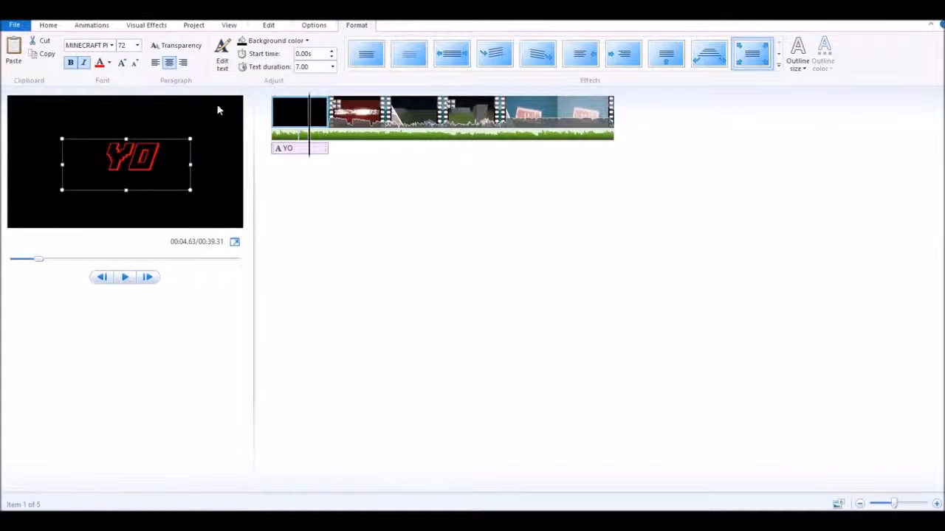
pyautogui.click(299, 41)
pyautogui.click(278, 109)
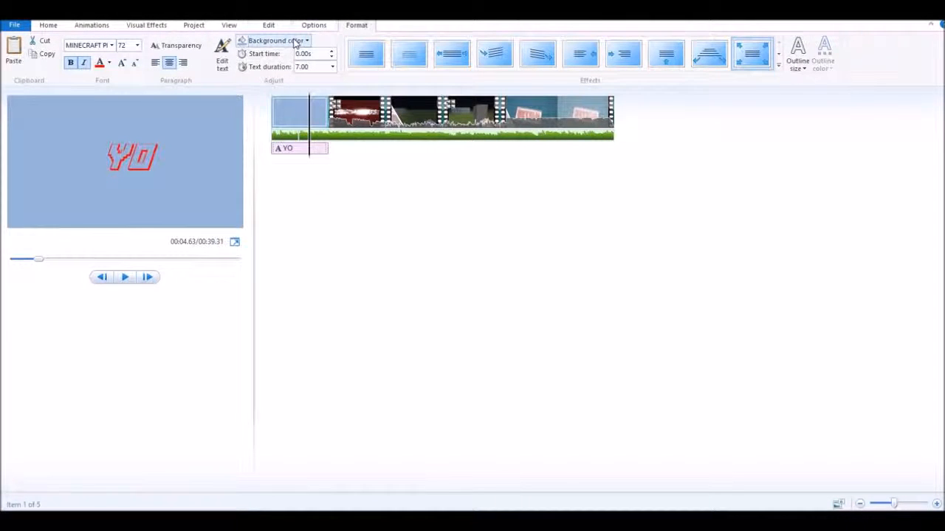
# - Set the YO title's text duration to 4.00 seconds and play back the title card
pyautogui.click(332, 66)
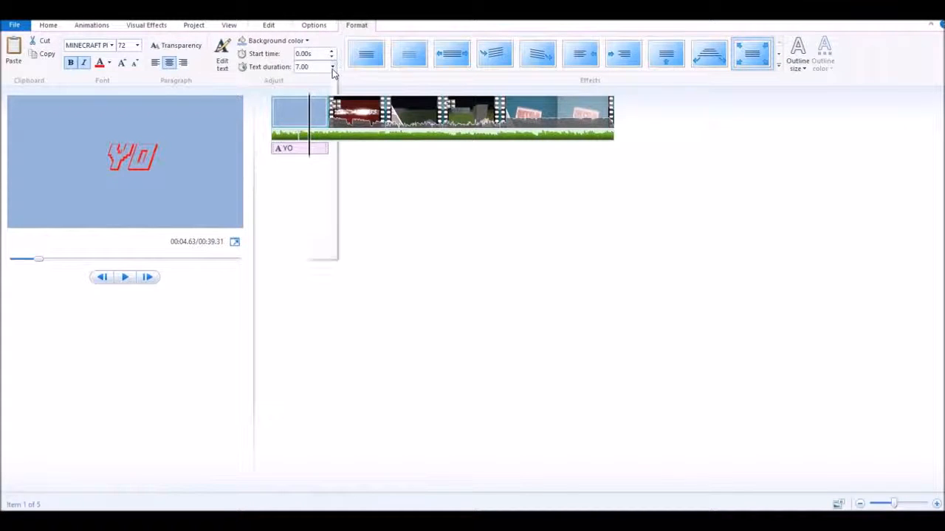
pyautogui.click(323, 110)
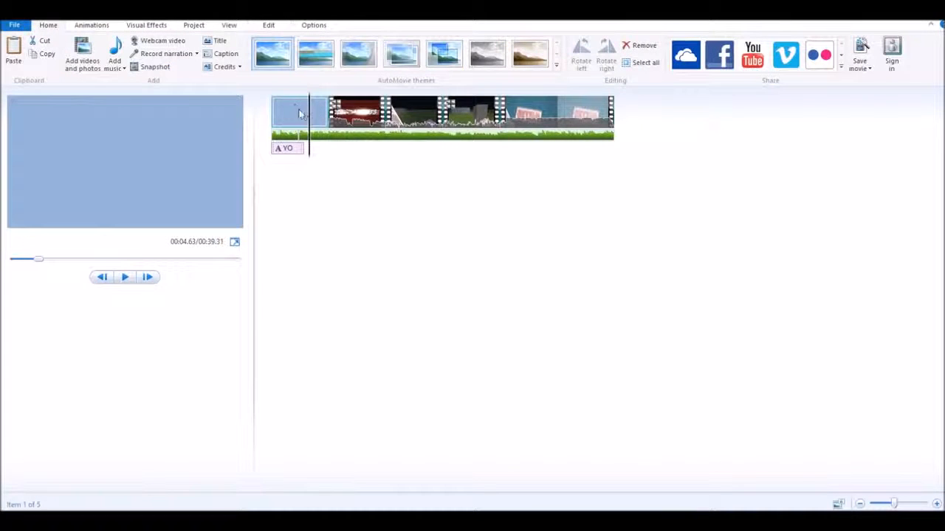
pyautogui.click(130, 278)
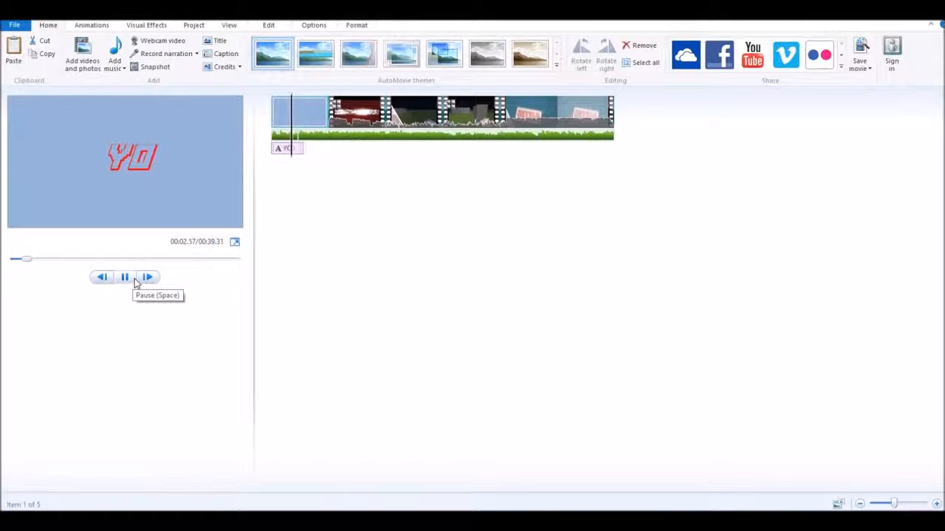
pyautogui.click(135, 282)
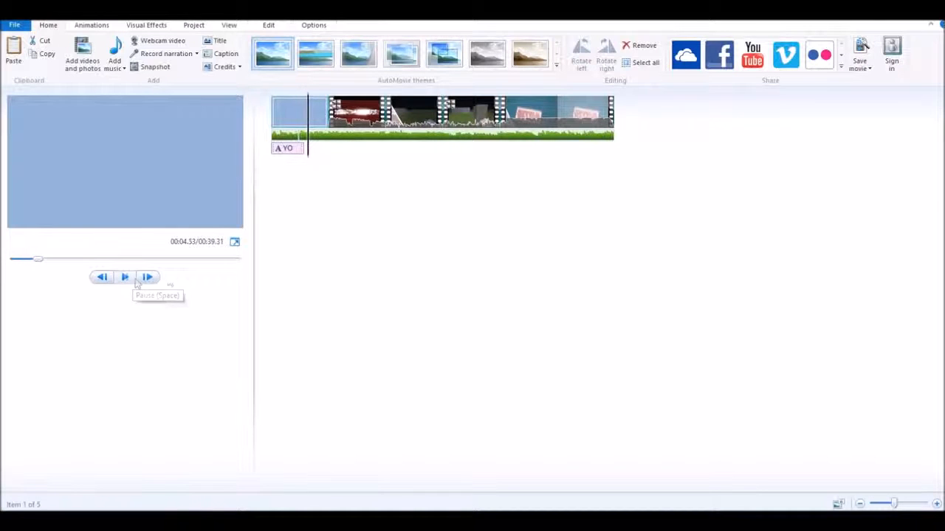
# - Set the title card's duration to 4.00 seconds and preview it from the start of the movie
pyautogui.click(291, 118)
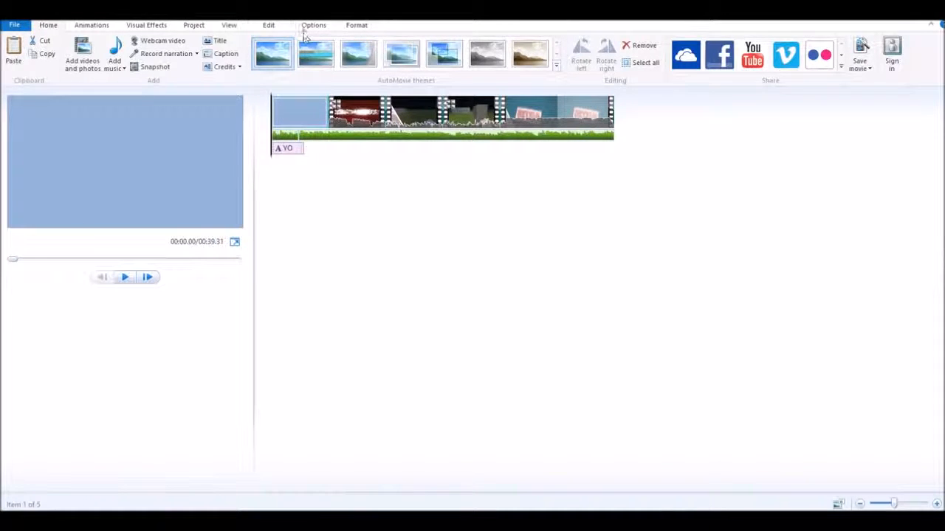
pyautogui.click(287, 27)
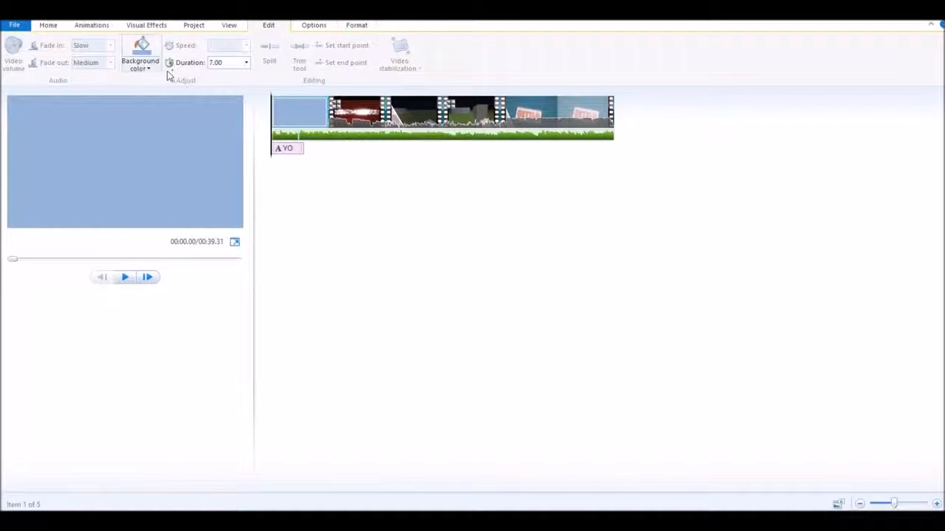
pyautogui.click(245, 62)
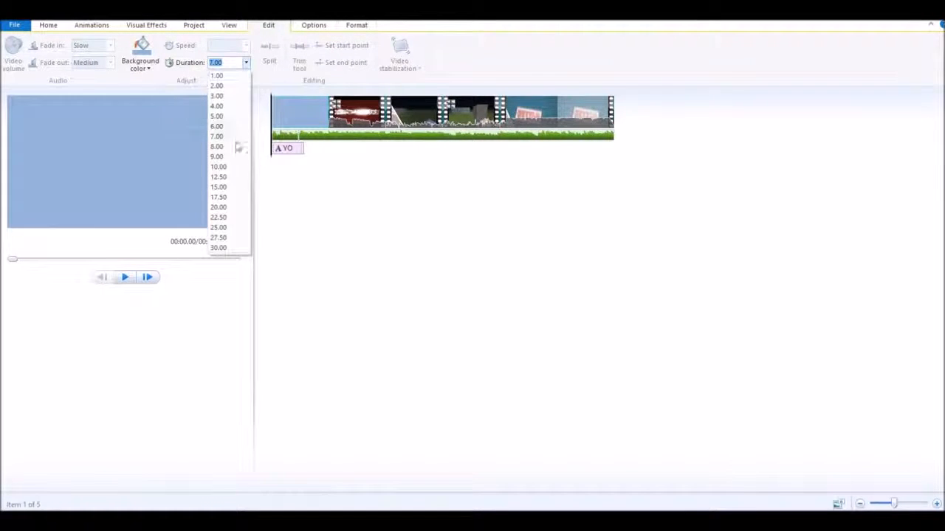
pyautogui.click(225, 285)
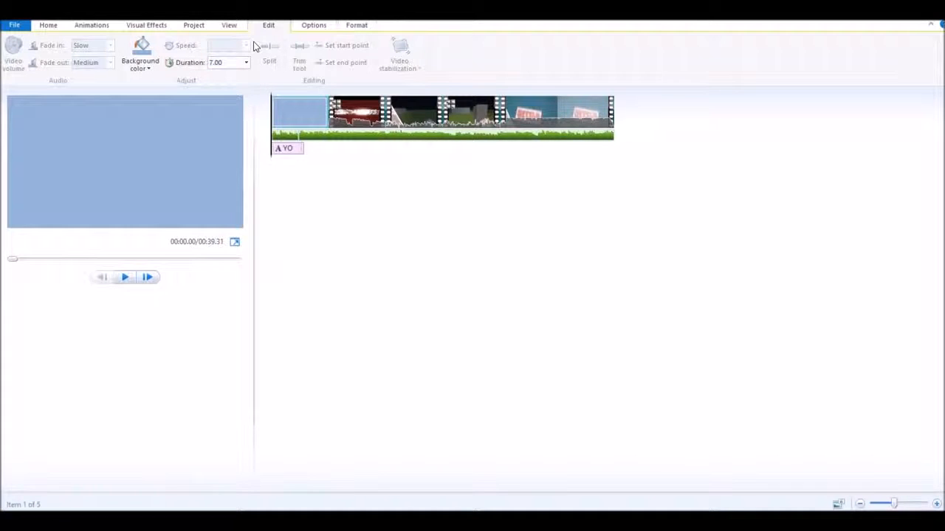
pyautogui.click(246, 62)
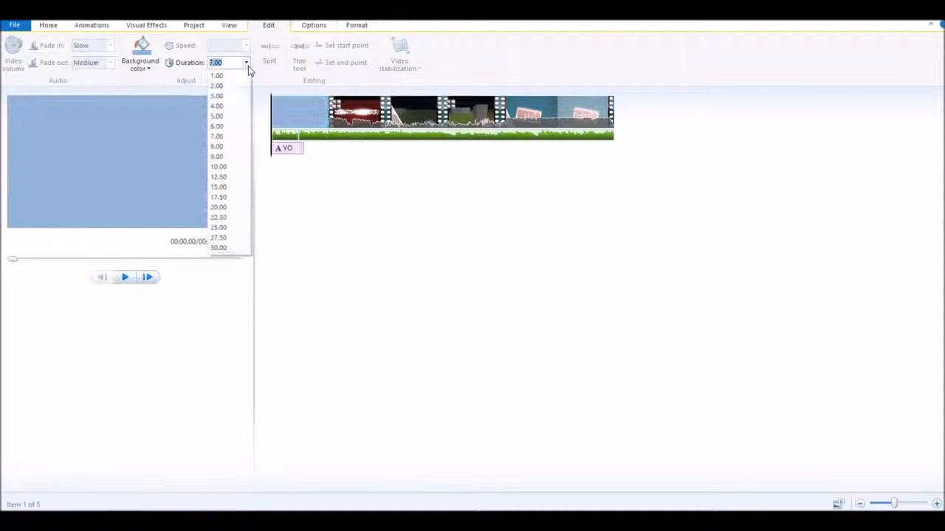
pyautogui.click(225, 106)
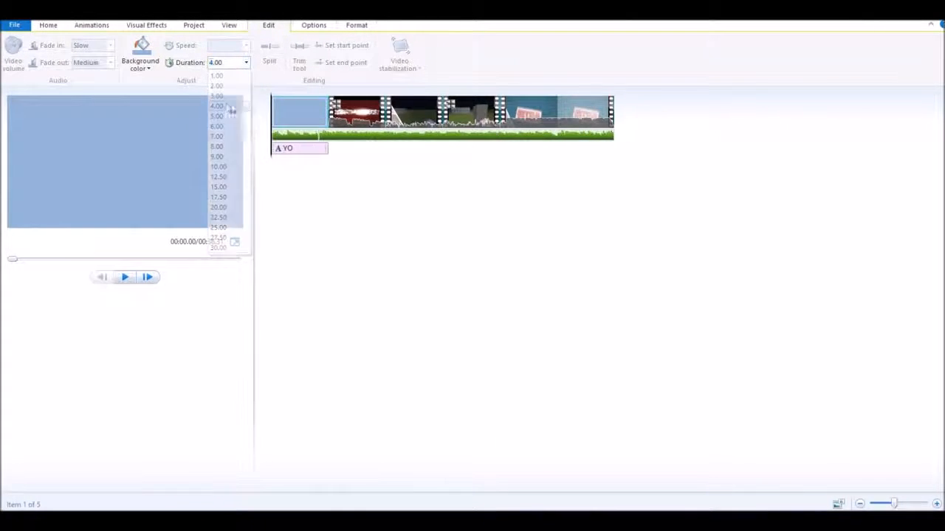
pyautogui.click(125, 277)
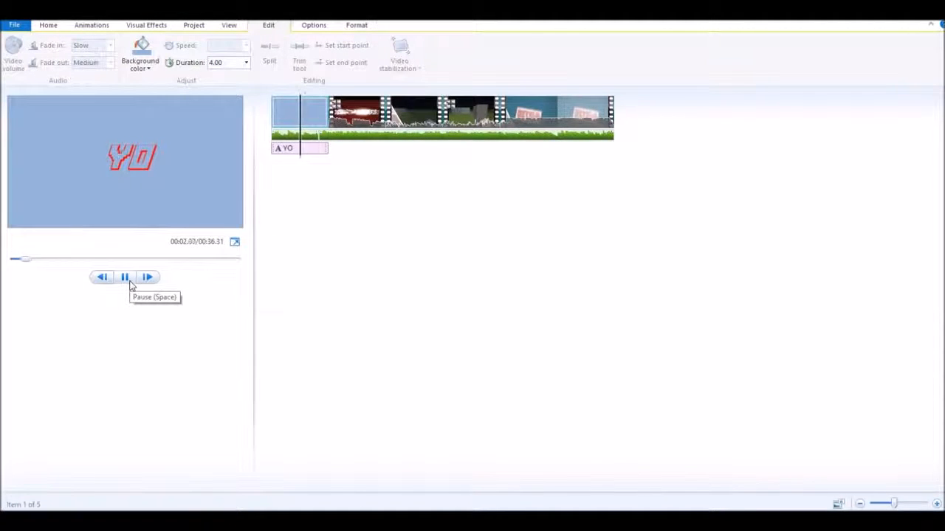
pyautogui.click(129, 284)
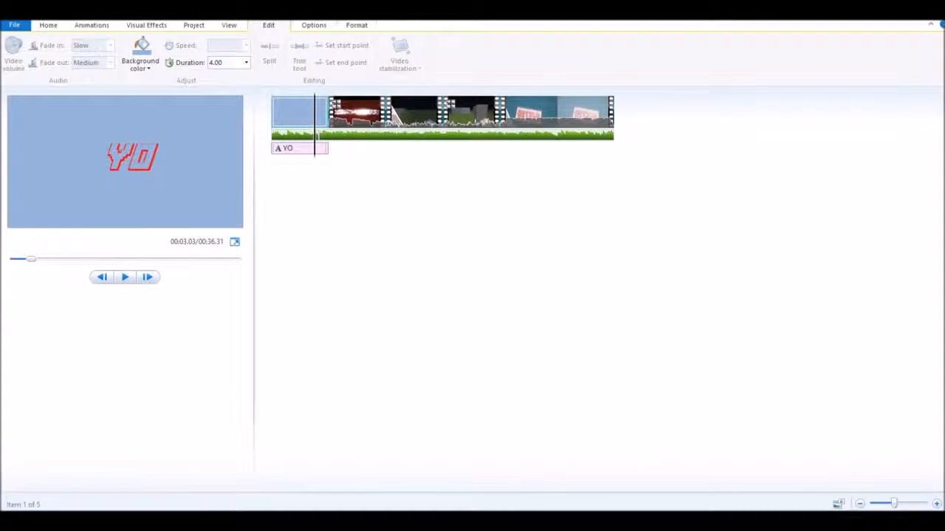
# - Add a caption reading "YO" at 14.13 s in the first gameplay clip, placed slightly above the hotbar, and preview it
pyautogui.click(53, 27)
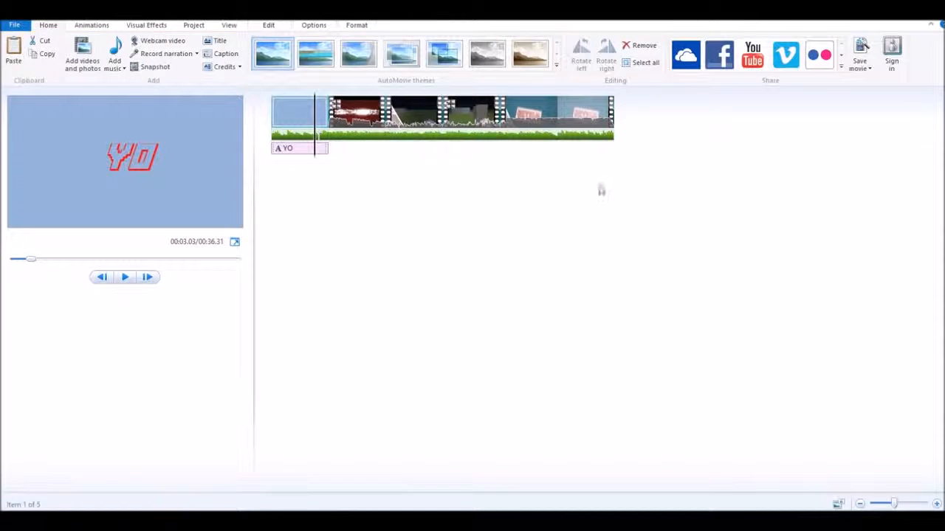
pyautogui.click(371, 116)
pyautogui.click(398, 113)
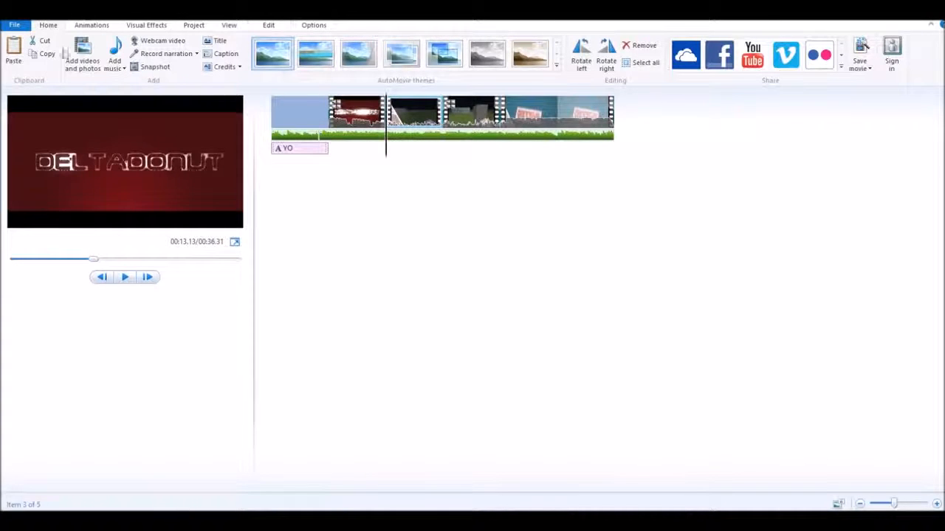
pyautogui.click(223, 54)
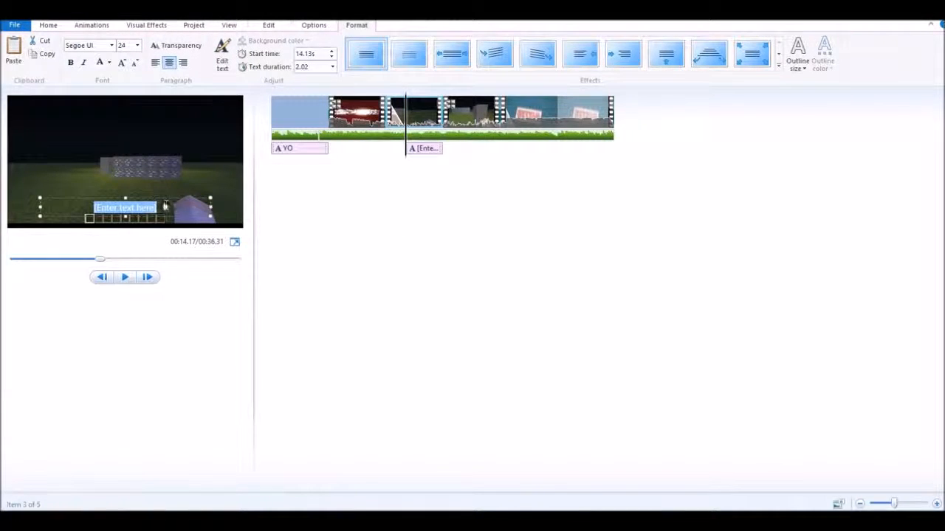
pyautogui.moveTo(184, 198)
pyautogui.mouseDown()
pyautogui.moveTo(192, 158)
pyautogui.moveTo(179, 179)
pyautogui.moveTo(187, 187)
pyautogui.mouseUp()
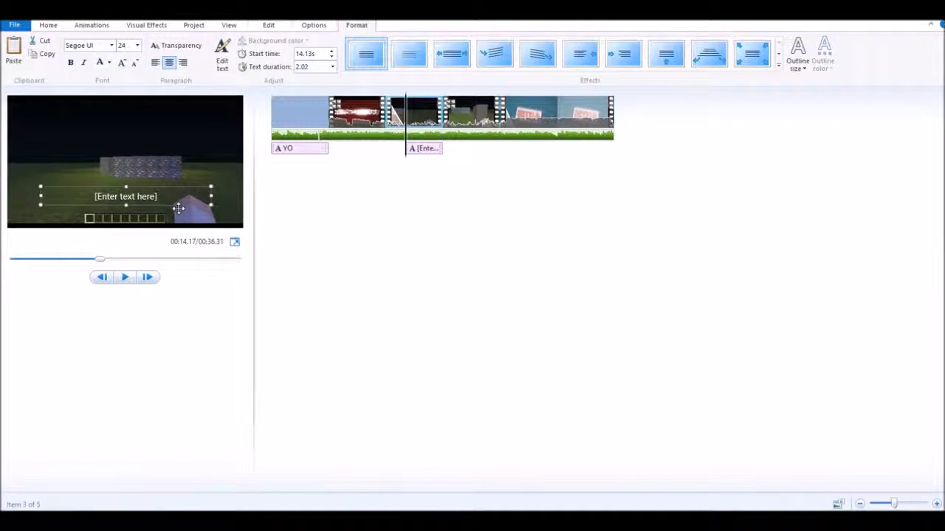
pyautogui.click(57, 203)
pyautogui.press('BackSpace')
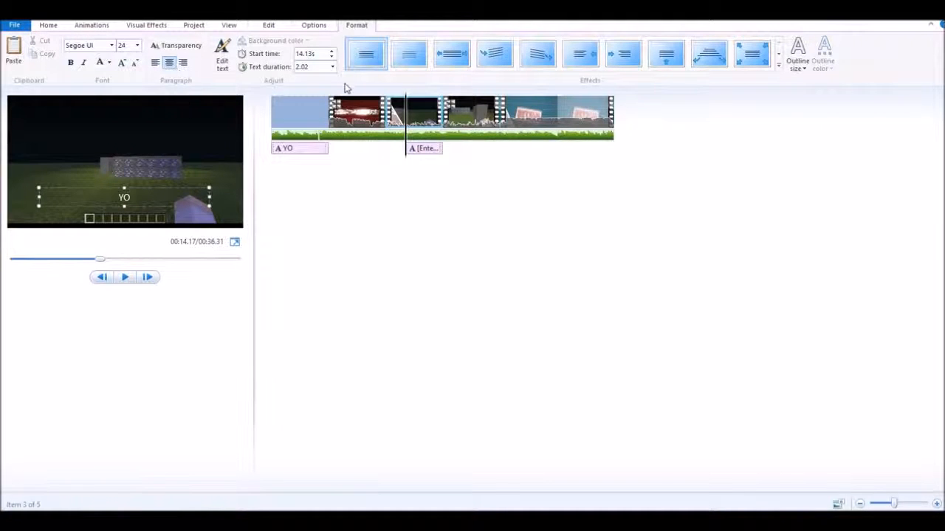
pyautogui.click(125, 277)
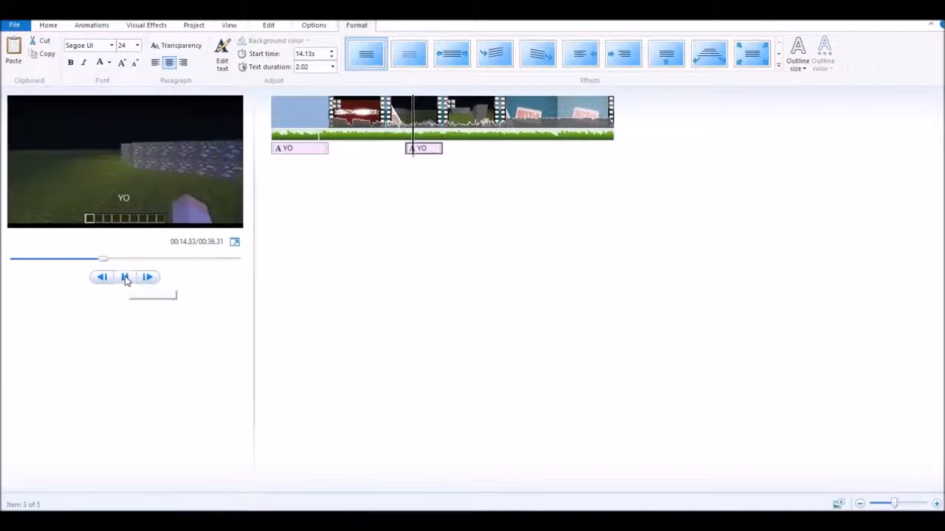
pyautogui.click(125, 276)
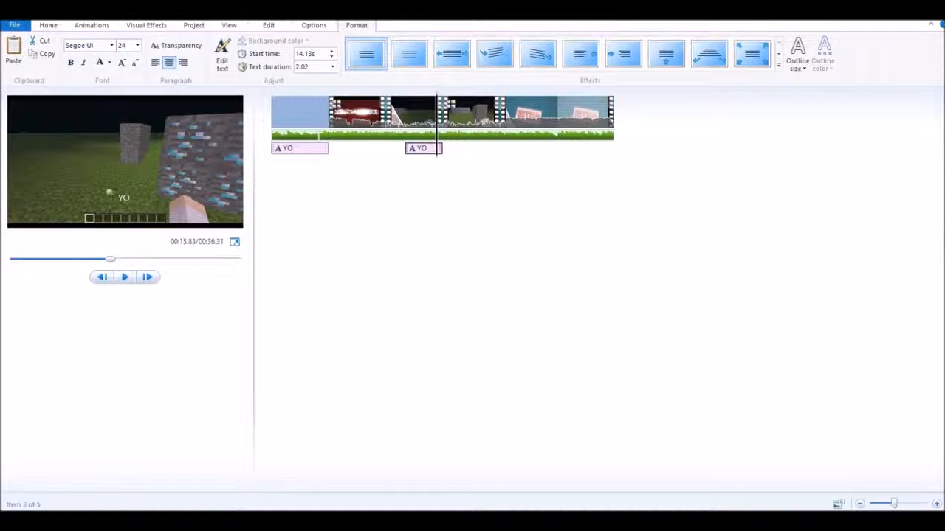
# - Make the gameplay caption bold, widen its text box so YO fits on one line, and play the result
pyautogui.click(124, 198)
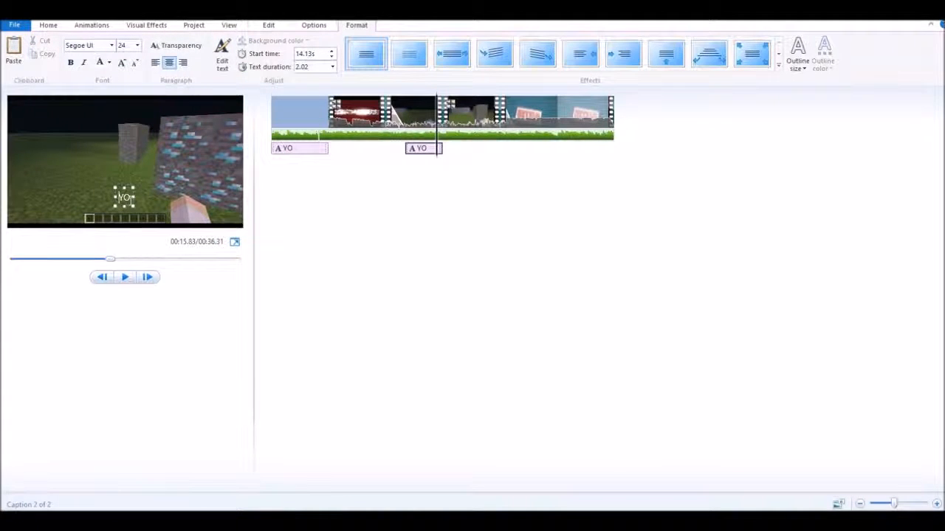
pyautogui.moveTo(133, 197); pyautogui.dragTo(101, 195)
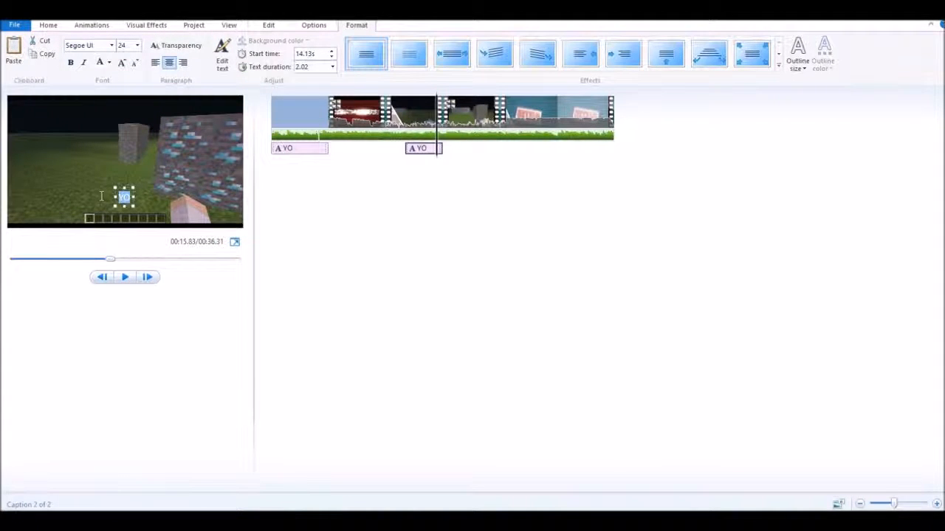
pyautogui.click(70, 63)
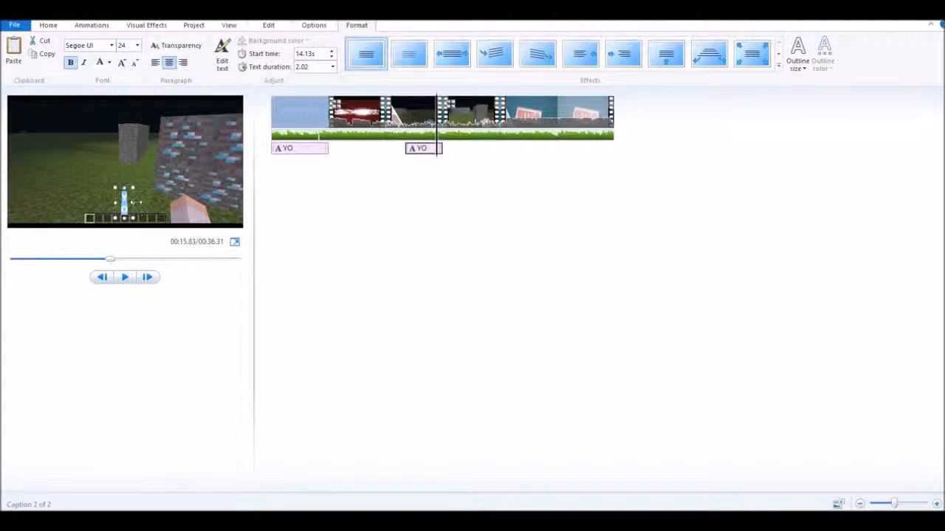
pyautogui.moveTo(133, 203); pyautogui.dragTo(155, 202)
pyautogui.click(196, 215)
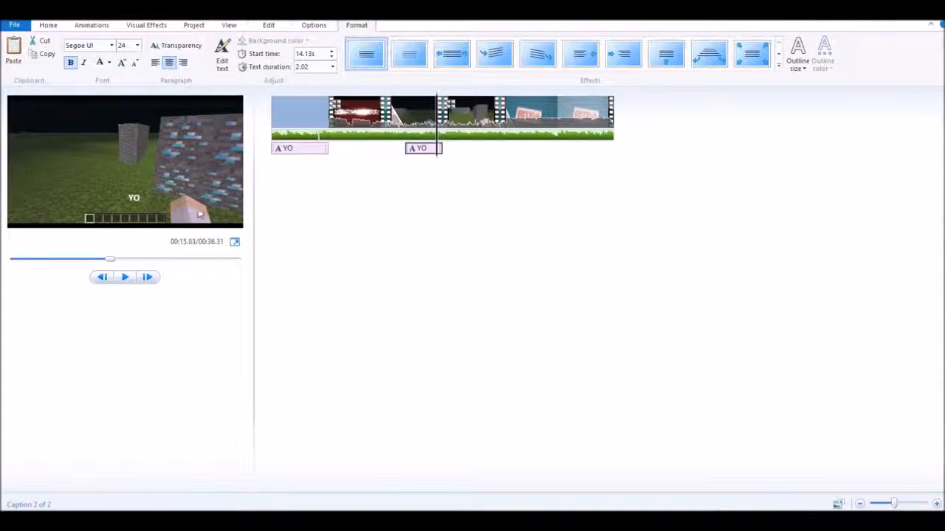
pyautogui.click(124, 281)
pyautogui.click(124, 279)
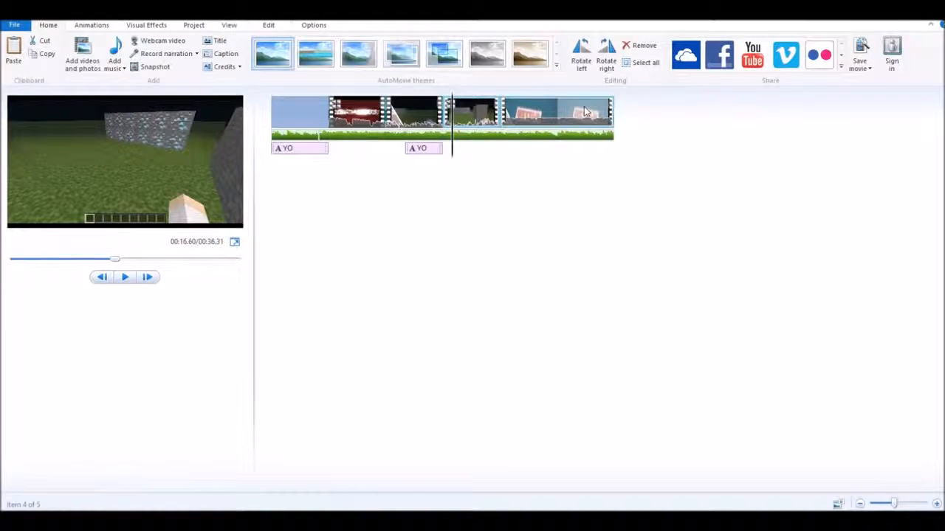
# - Add a credits card after the outro clip and delete its name placeholder, keeping only the CREDITS heading
pyautogui.click(557, 114)
pyautogui.click(225, 67)
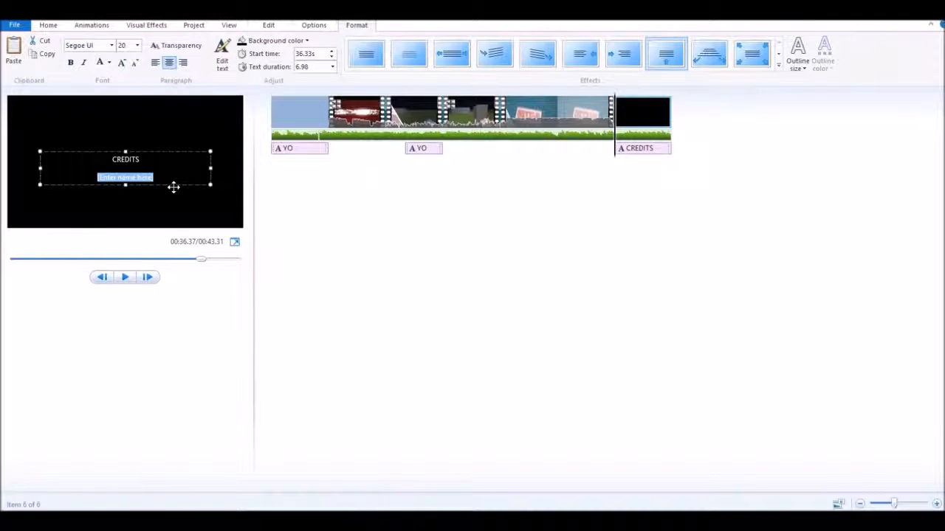
pyautogui.press('BackSpace')
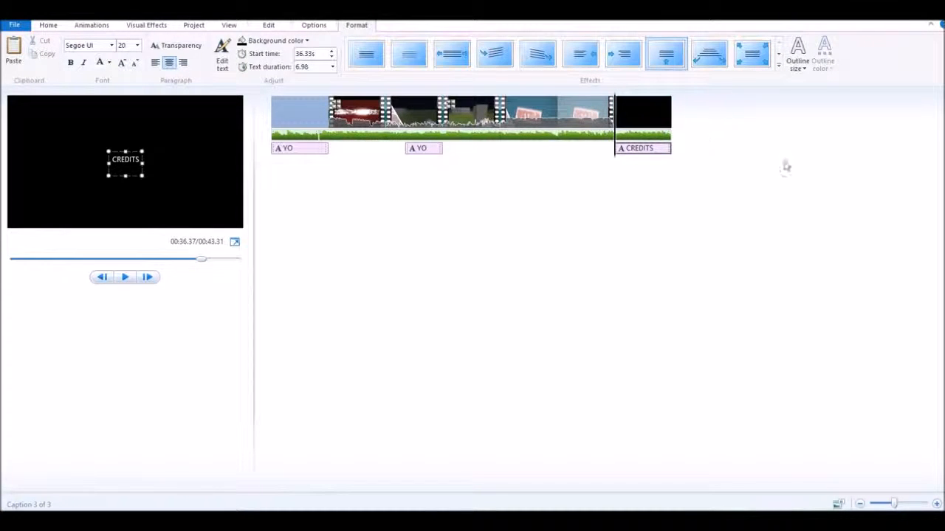
pyautogui.click(83, 25)
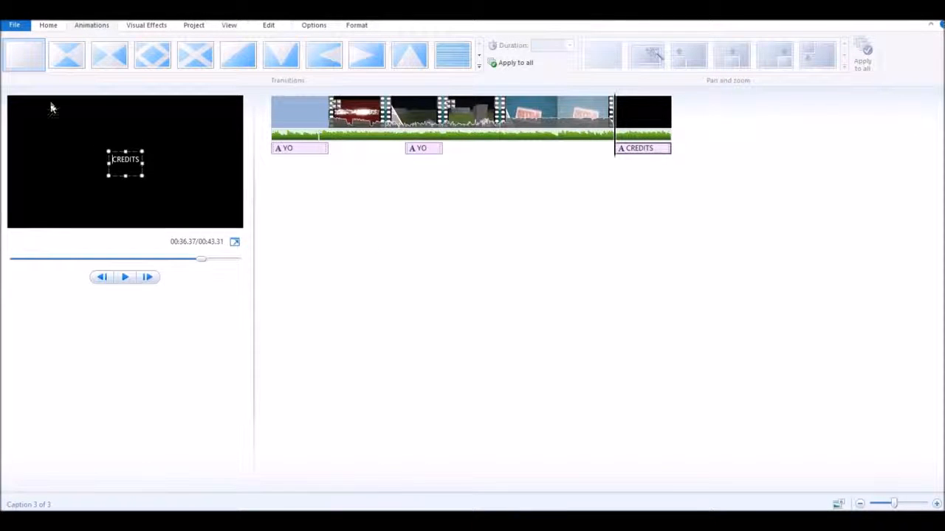
# - Browse the movie export presets and start a new custom output setting named Test
pyautogui.click(14, 25)
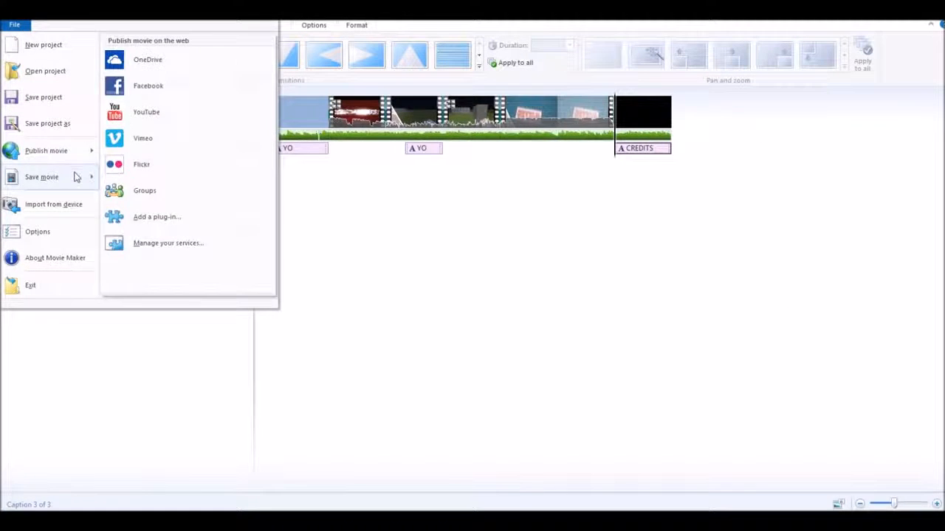
pyautogui.moveTo(77, 179)
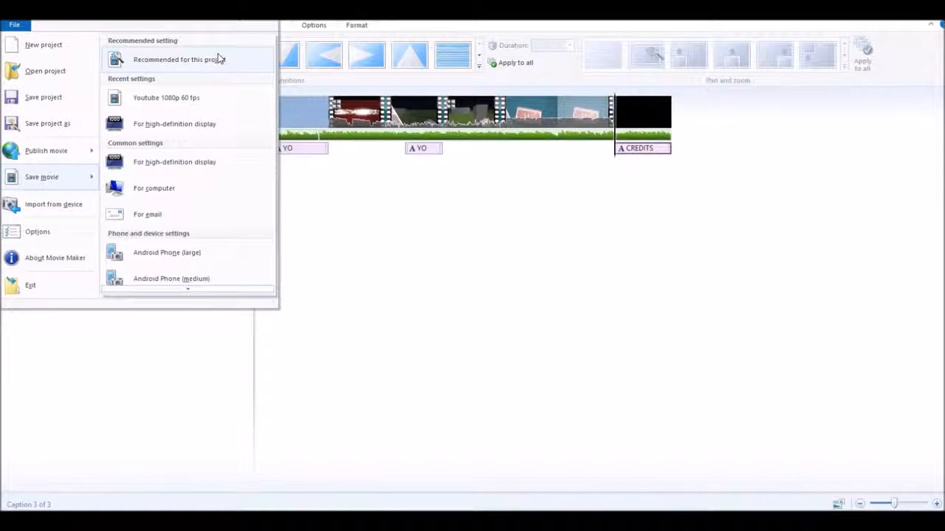
pyautogui.scroll(-5, 174, 207)
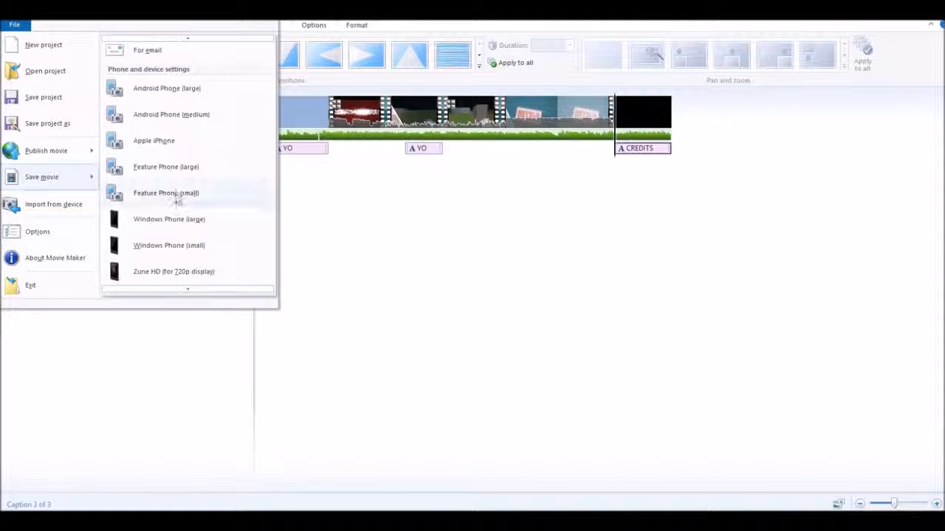
pyautogui.scroll(5, 177, 187)
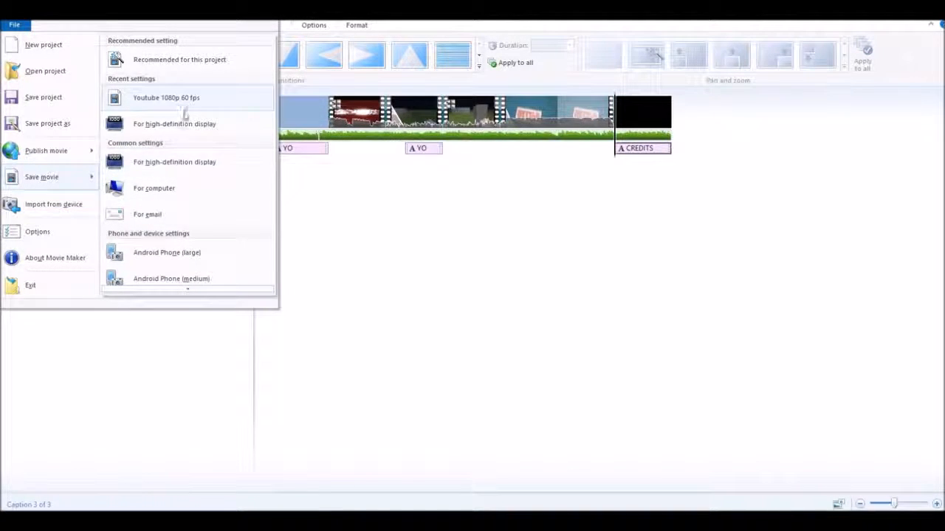
pyautogui.scroll(-8, 186, 110)
pyautogui.scroll(-3, 159, 166)
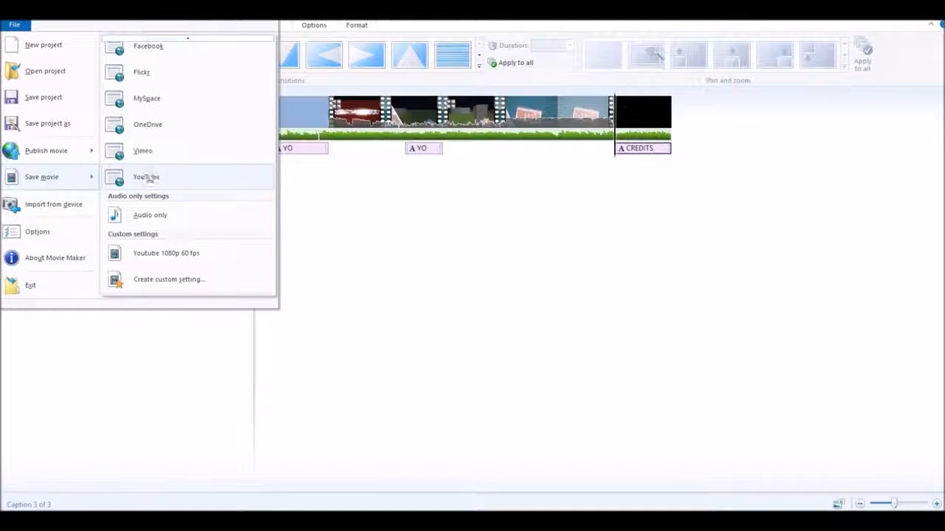
pyautogui.click(188, 288)
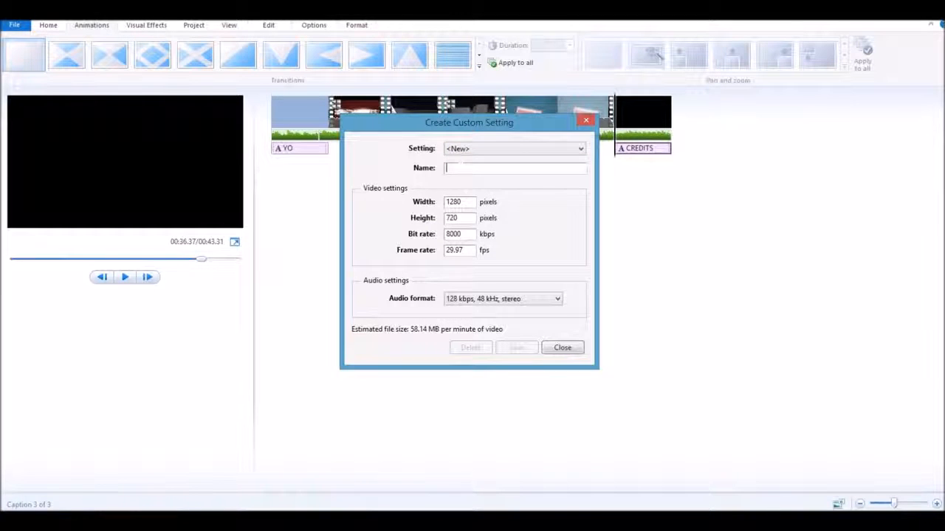
pyautogui.write('Test')
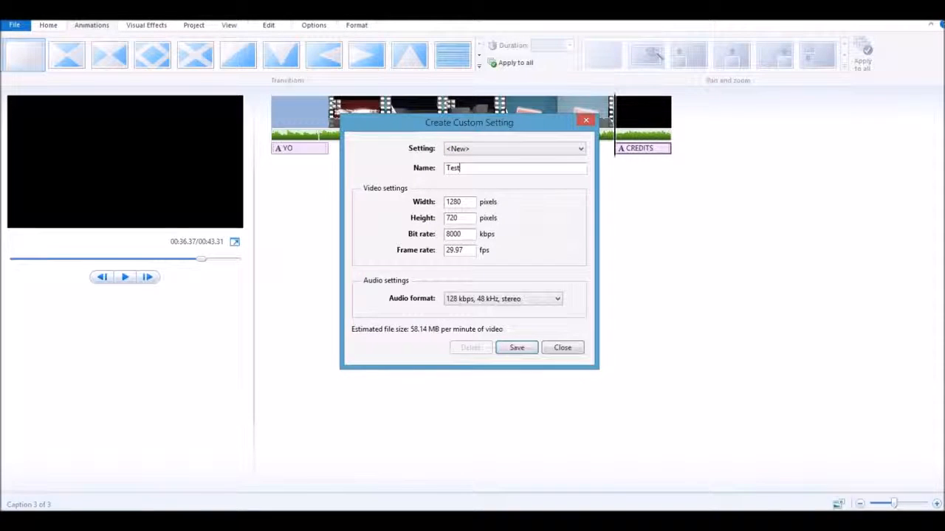
# - Set the custom setting's video width to 1920 pixels and height to 1080 pixels
pyautogui.click(465, 202)
pyautogui.press('BackSpace')
pyautogui.press('BackSpace')
pyautogui.press('BackSpace')
pyautogui.press('BackSpace')
pyautogui.write('1920')
pyautogui.press('Tab')
pyautogui.write('1080')
# - Set the custom setting's frame rate to 30 fps
pyautogui.moveTo(469, 251); pyautogui.dragTo(446, 251)
pyautogui.press('BackSpace')
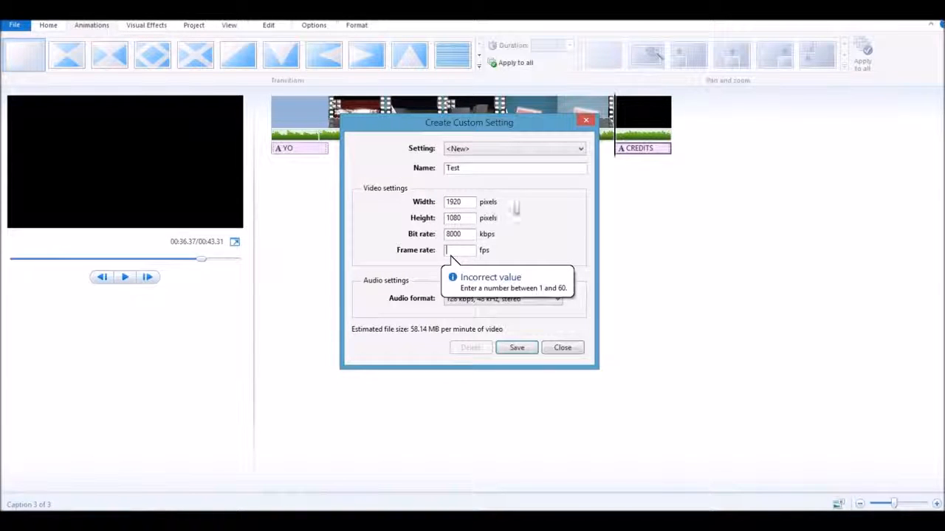
pyautogui.write('30')
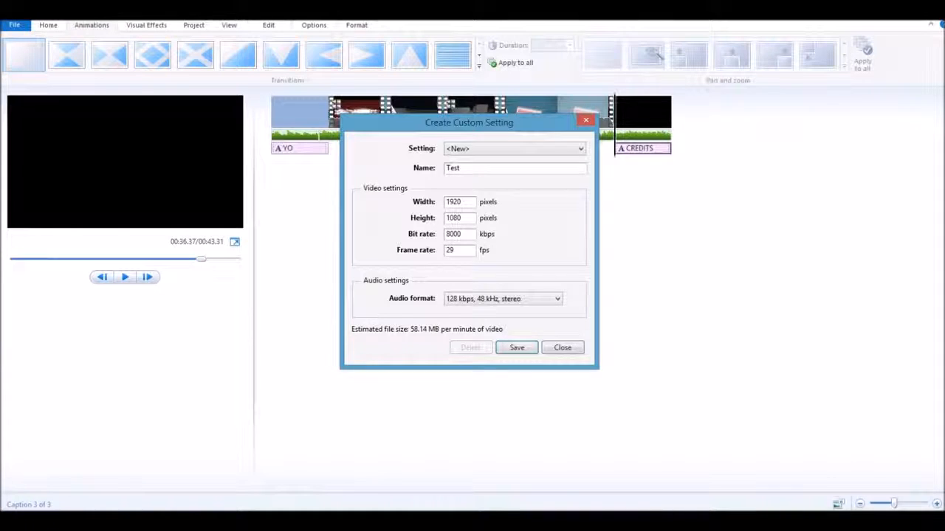
pyautogui.press('BackSpace')
pyautogui.press('BackSpace')
pyautogui.write('30')
# - Review the available audio formats, keep 128 kbps, 48 kHz, stereo, and close the custom setting without saving it
pyautogui.click(470, 300)
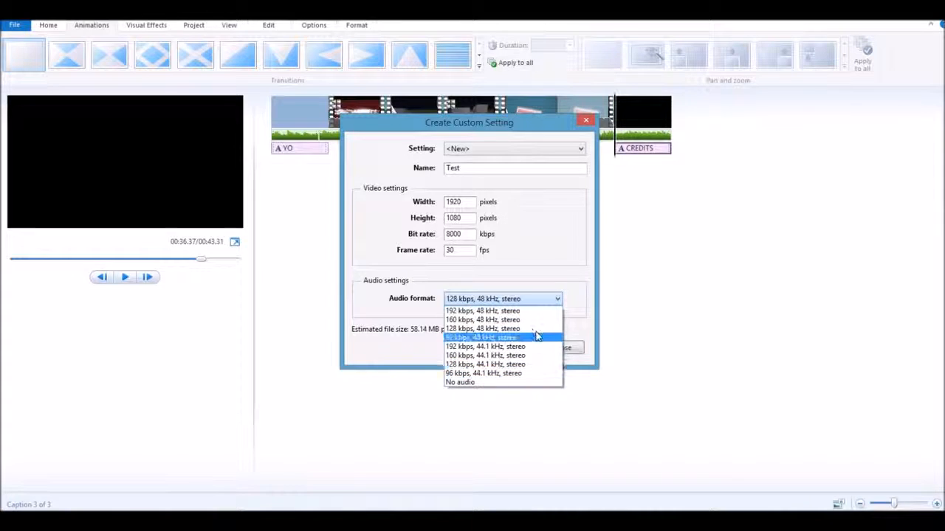
pyautogui.click(520, 296)
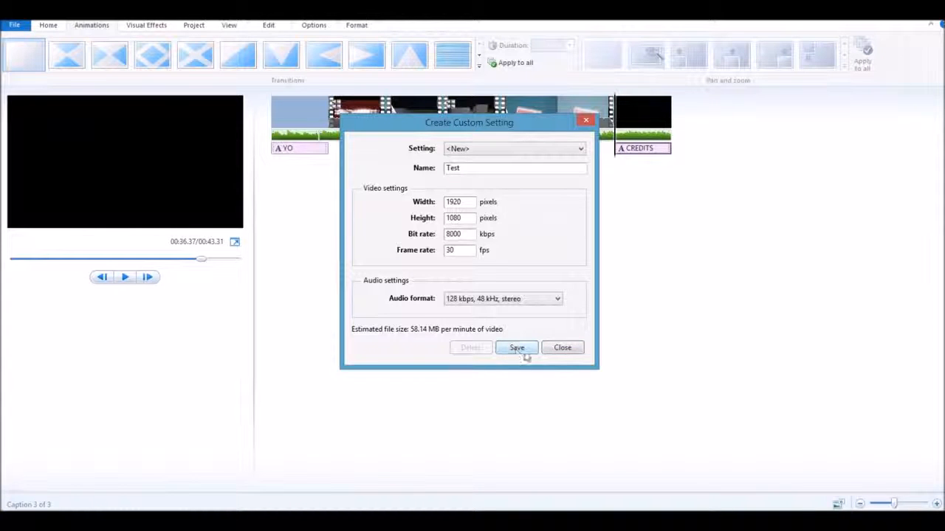
pyautogui.click(565, 349)
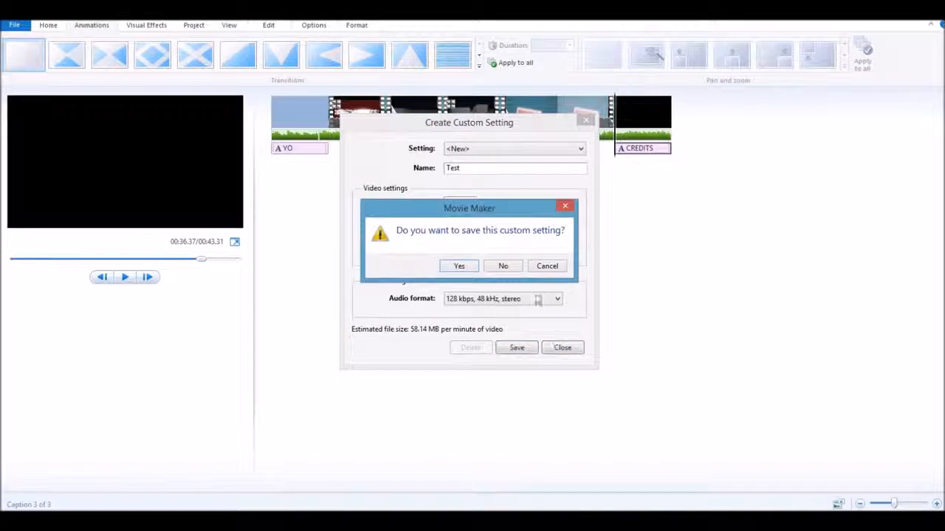
pyautogui.click(502, 266)
pyautogui.click(14, 24)
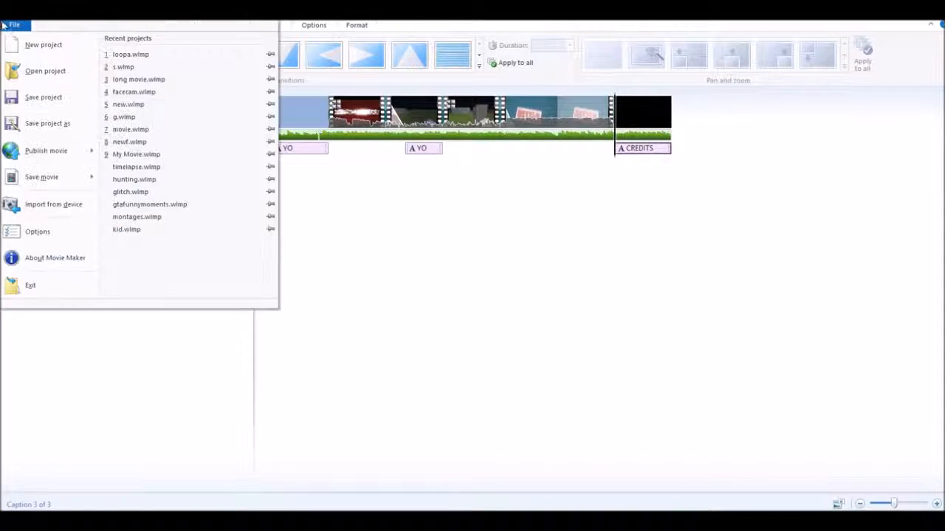
pyautogui.moveTo(66, 178)
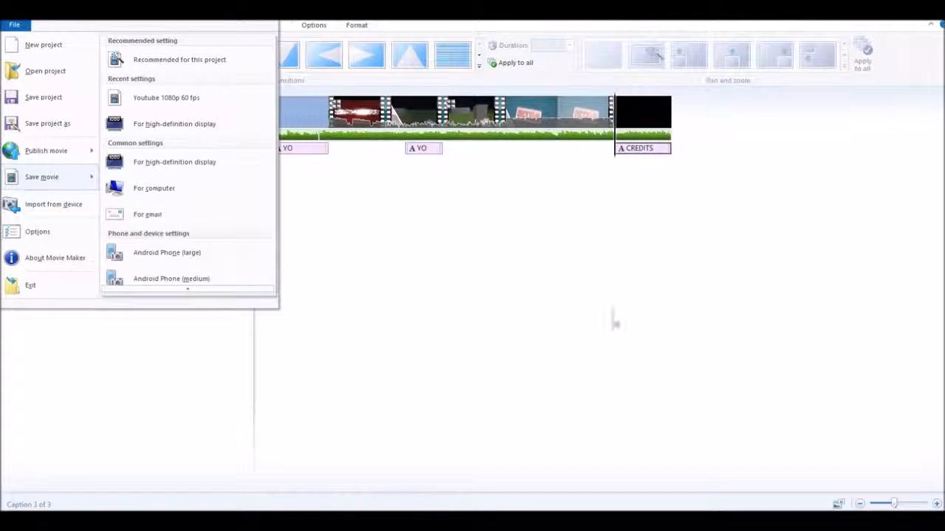
pyautogui.click(524, 313)
# - Export the movie with the setting recommended for this project to the Desktop as My Movie, in MPEG-4/H.264 Video File format
pyautogui.click(39, 25)
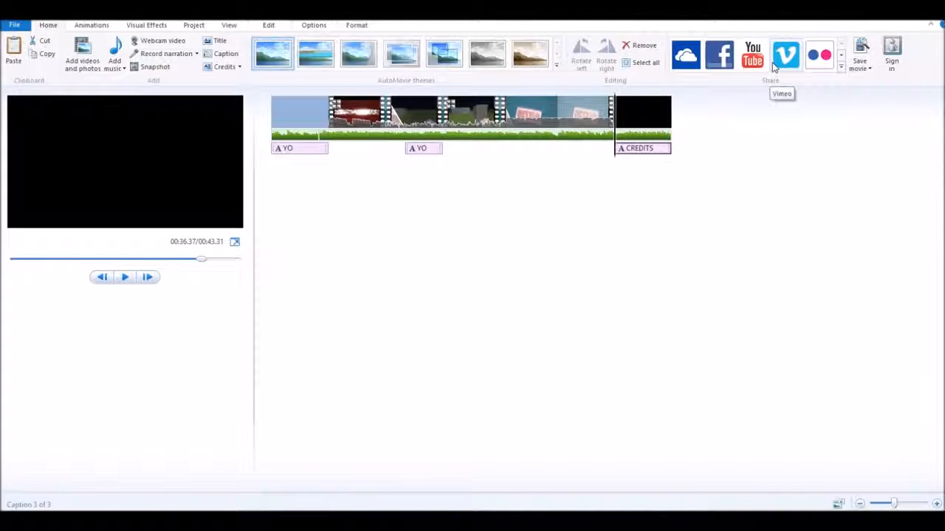
pyautogui.click(861, 65)
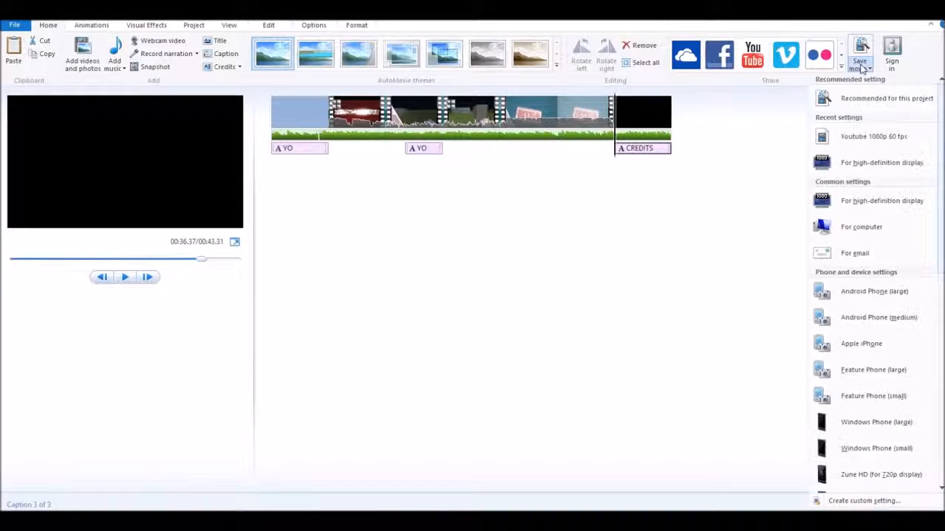
pyautogui.click(830, 102)
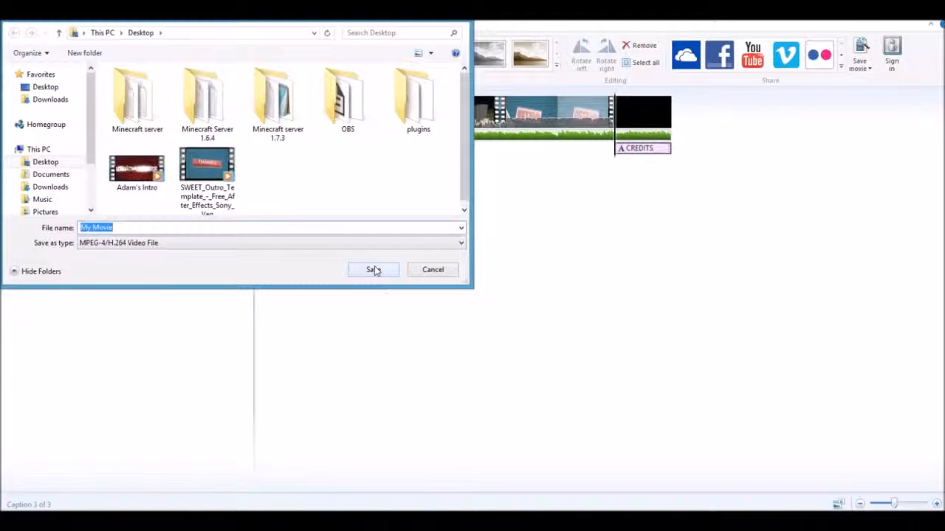
pyautogui.click(377, 245)
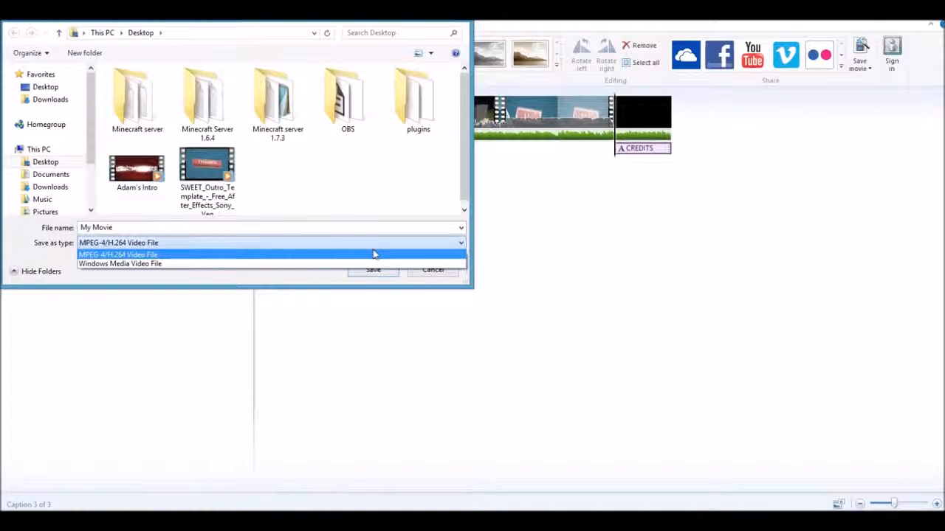
pyautogui.click(245, 253)
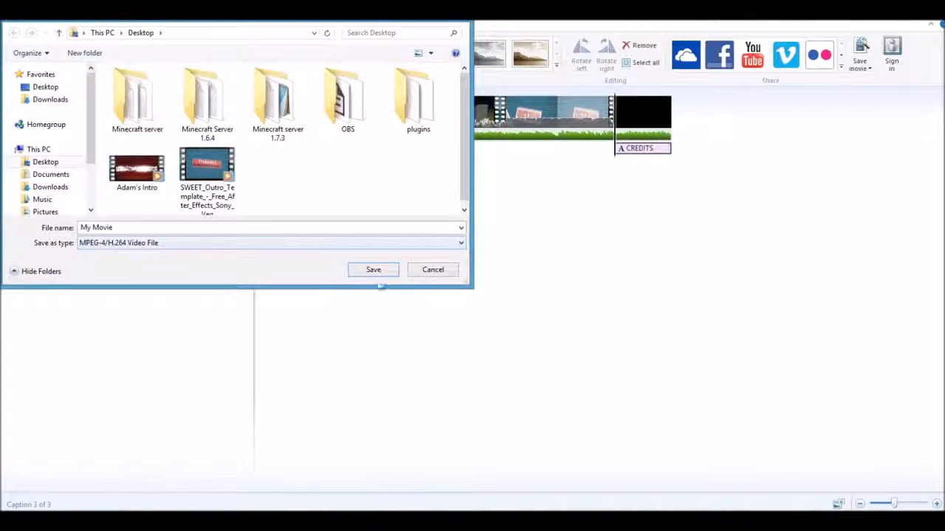
pyautogui.click(375, 274)
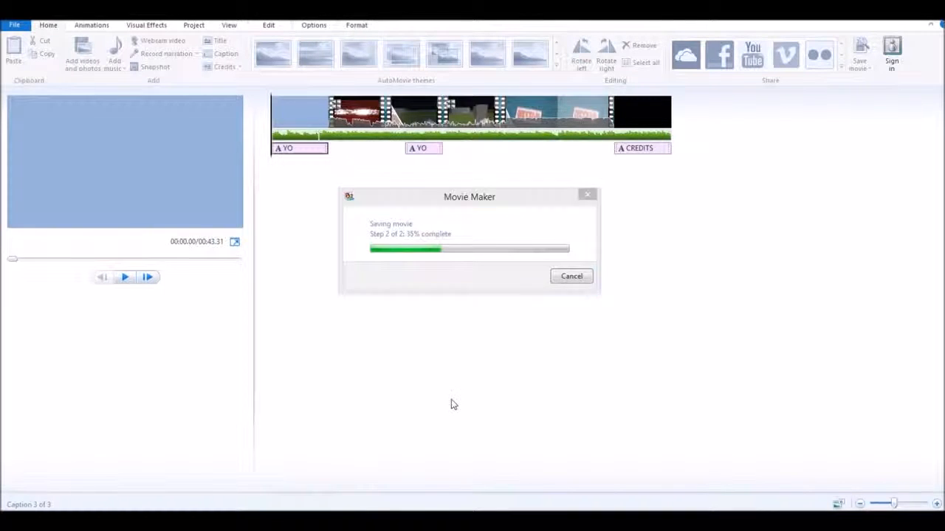
pyautogui.click(259, 525)
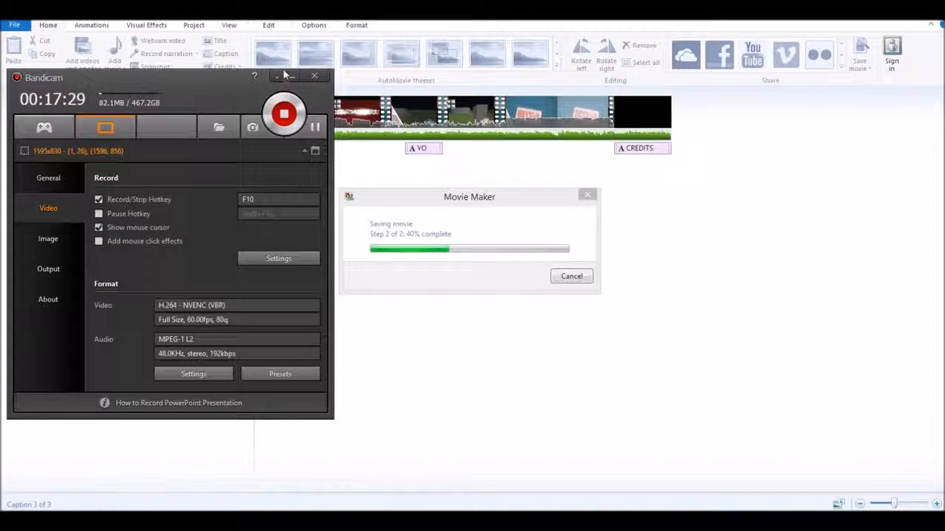
pyautogui.click(277, 76)
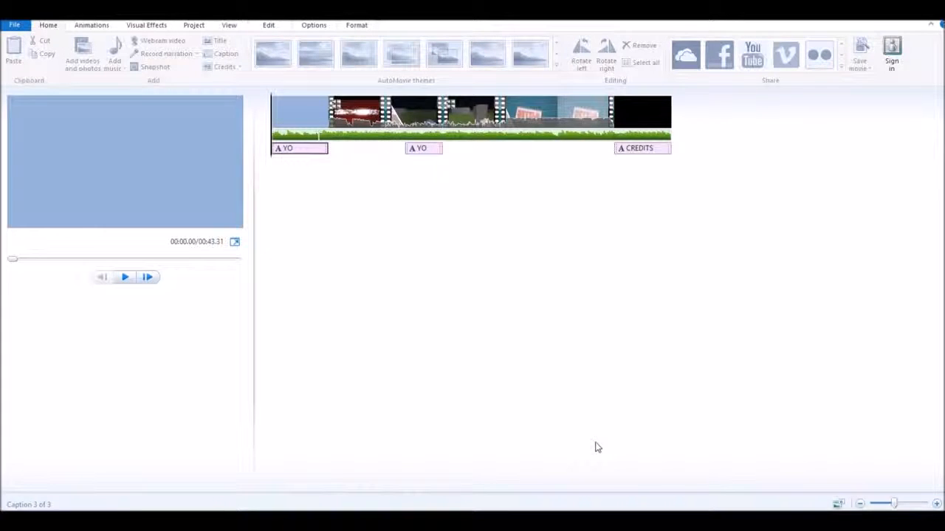
pyautogui.click(295, 523)
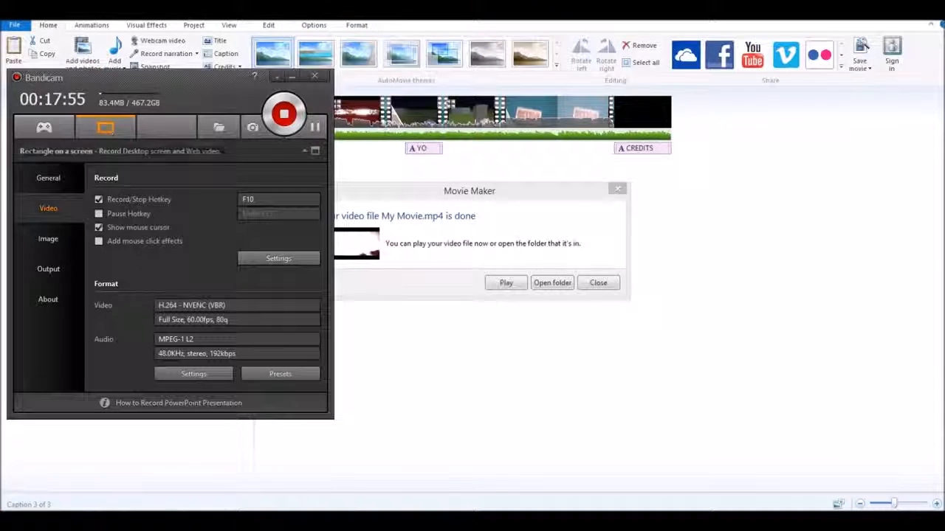
pyautogui.click(293, 77)
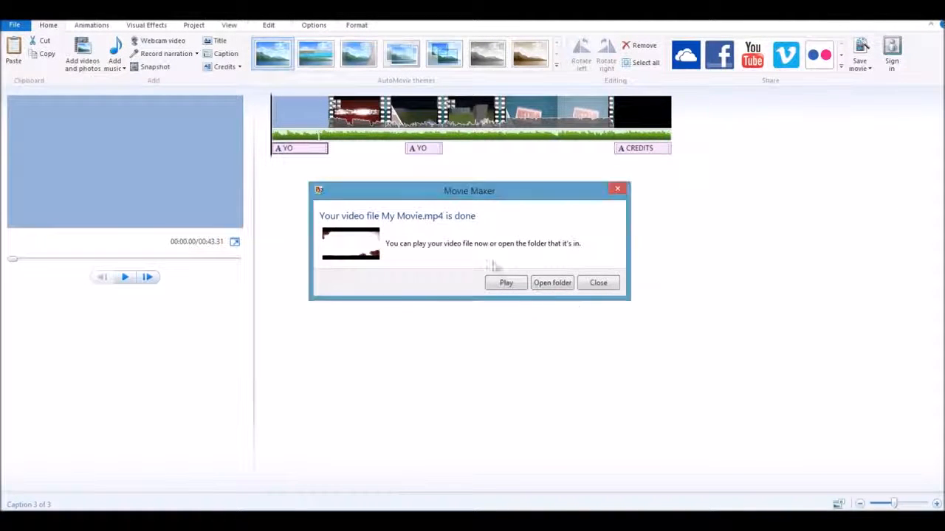
# - Dismiss the export completion dialog, close Hauppauge Capture and minimize the remaining windows to reach the desktop
pyautogui.click(603, 284)
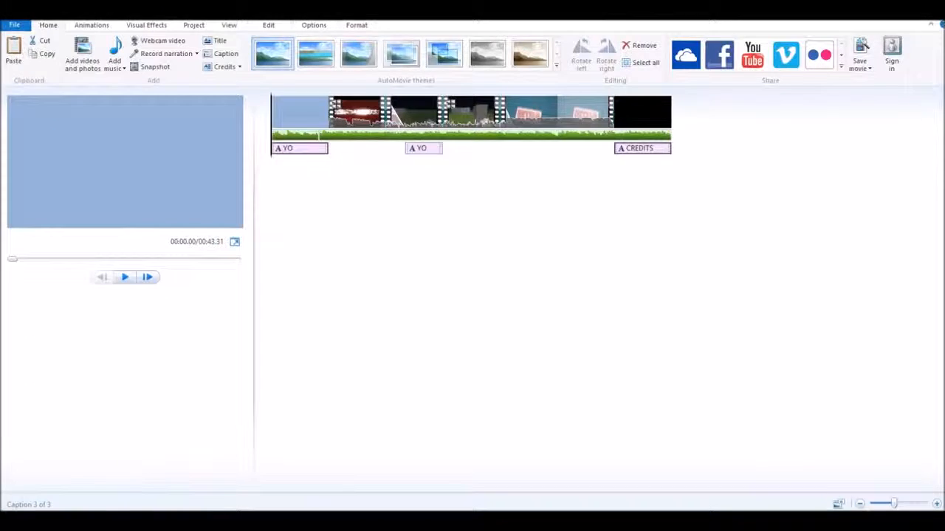
pyautogui.click(296, 523)
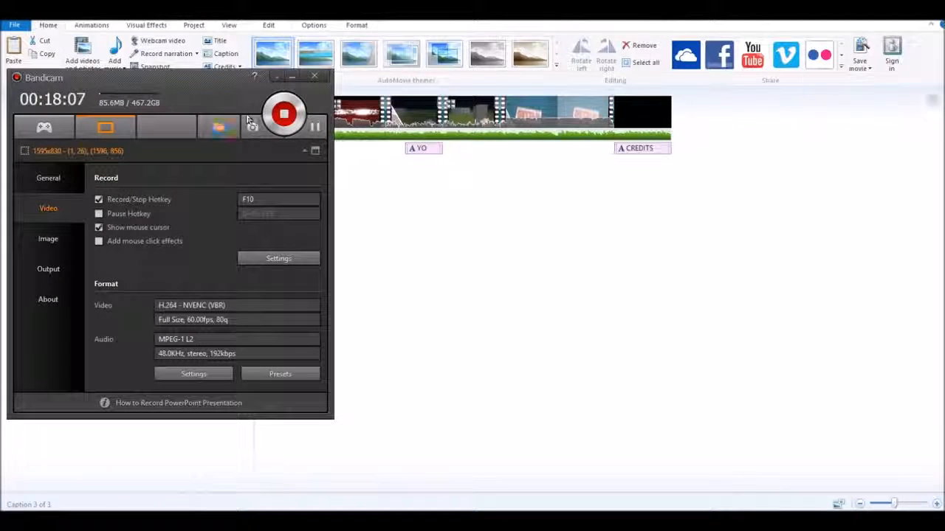
pyautogui.click(915, 24)
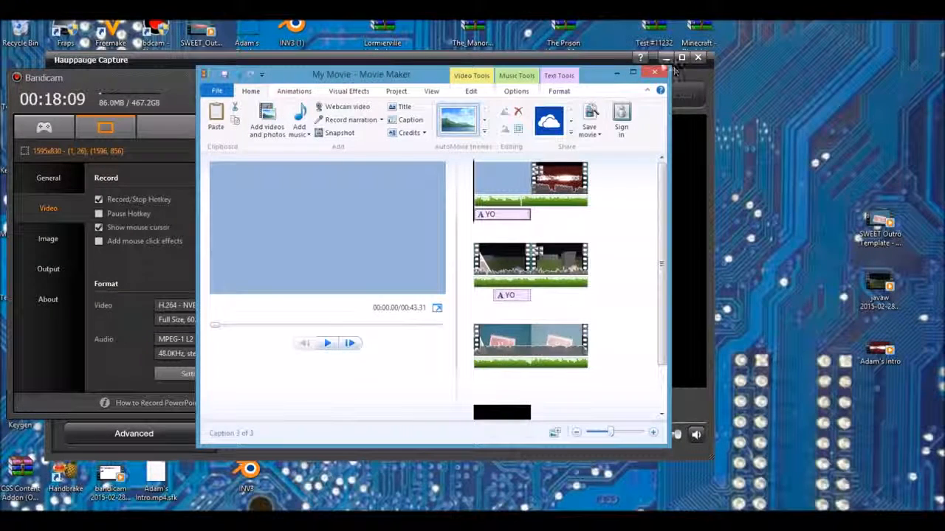
pyautogui.click(619, 74)
pyautogui.click(685, 59)
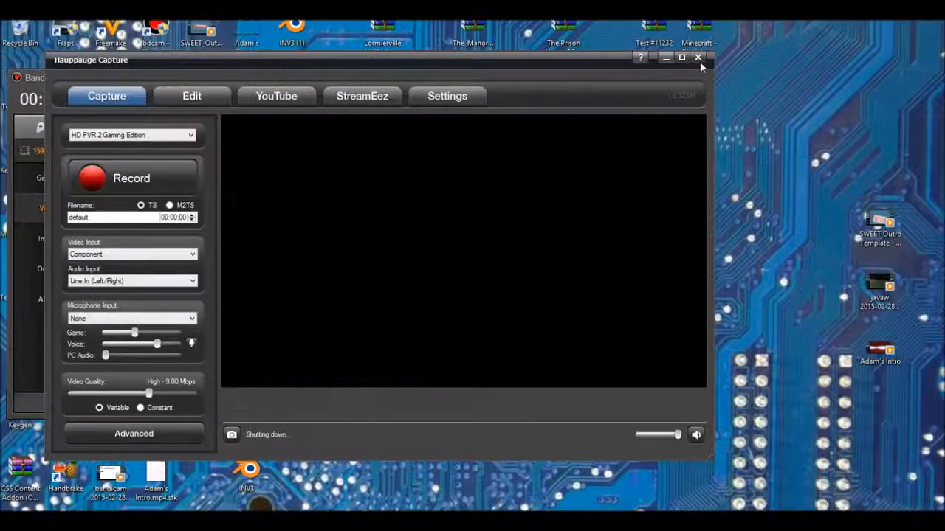
pyautogui.click(697, 58)
pyautogui.click(296, 77)
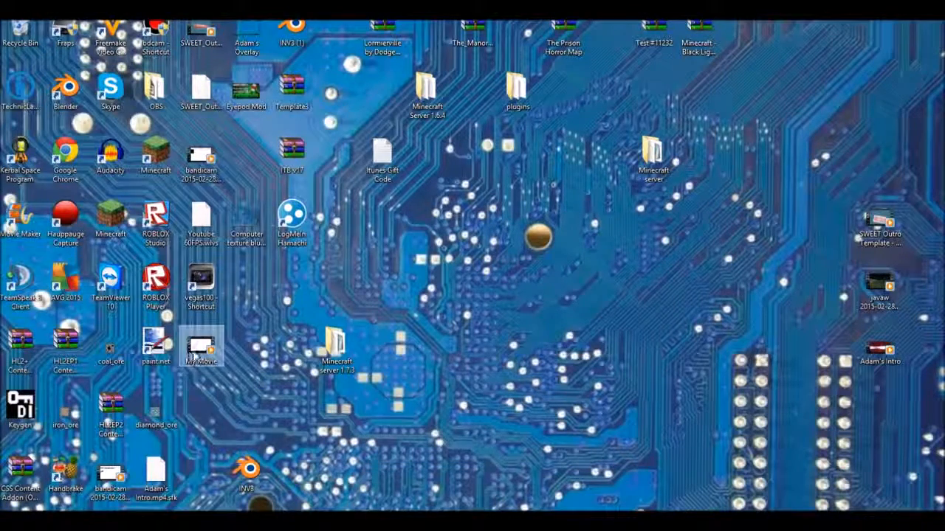
# - Play the exported My Movie file from the desktop, pause and resume it, and raise the player's volume to about 76
pyautogui.doubleClick(200, 353)
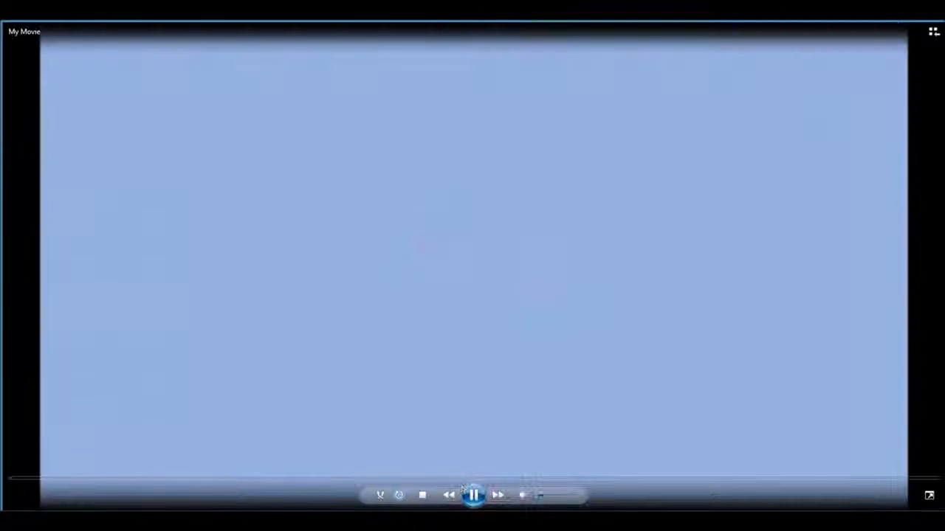
pyautogui.click(473, 498)
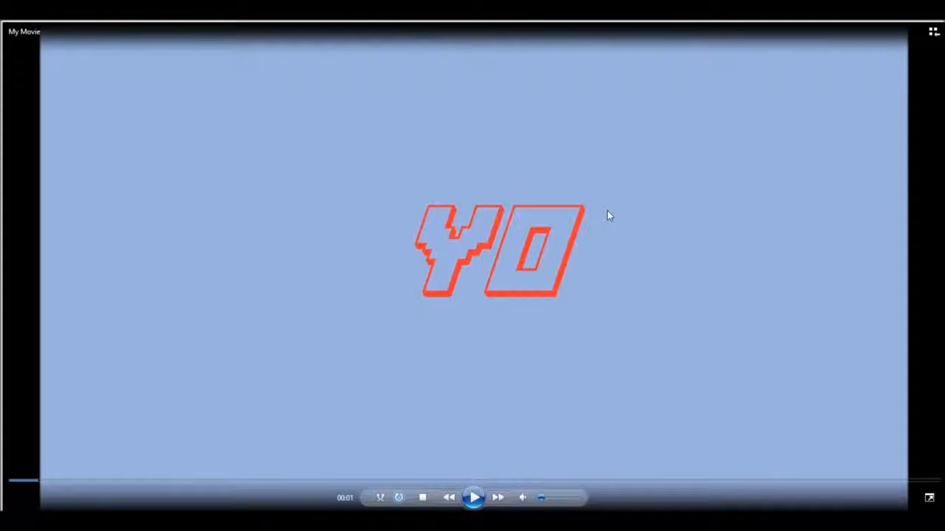
pyautogui.click(475, 498)
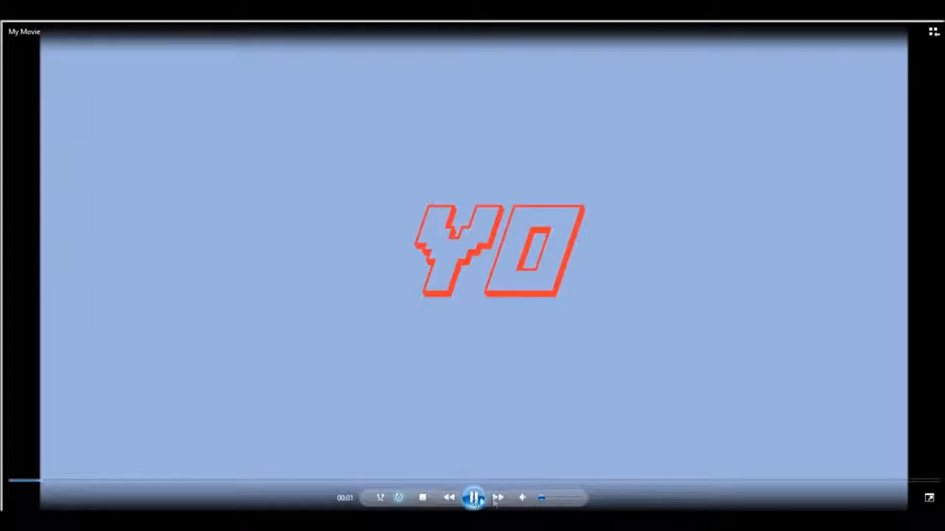
pyautogui.moveTo(541, 498); pyautogui.dragTo(572, 500)
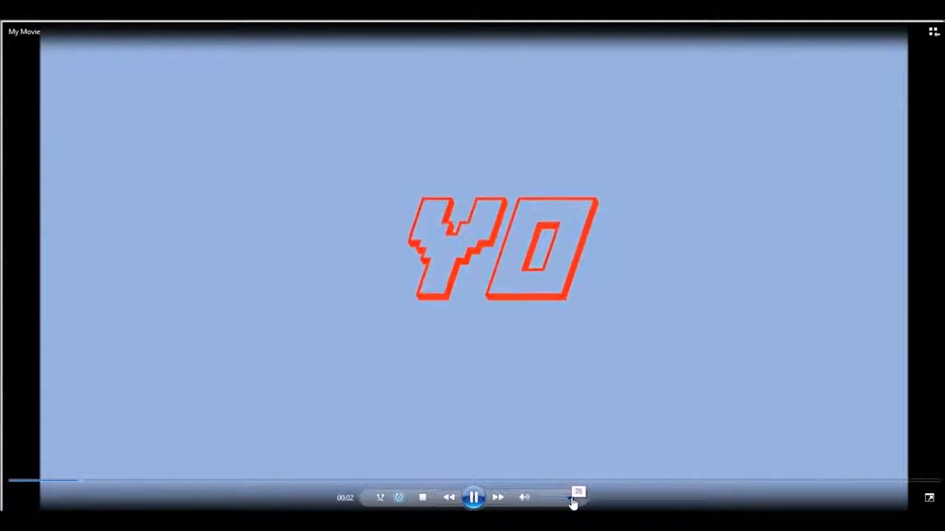